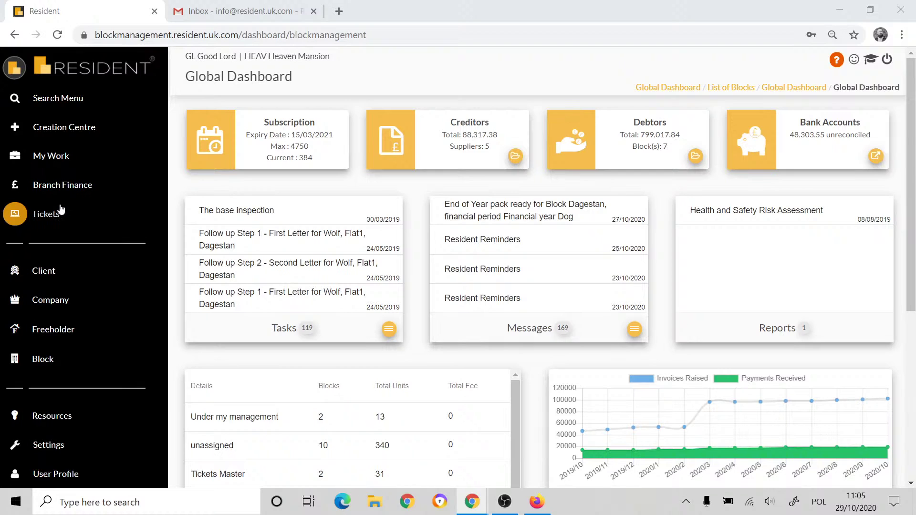
Open the list of tickets and review the unassigned tickets after the personal ones.
{"action": "left_click", "coordinate": [34, 216]}
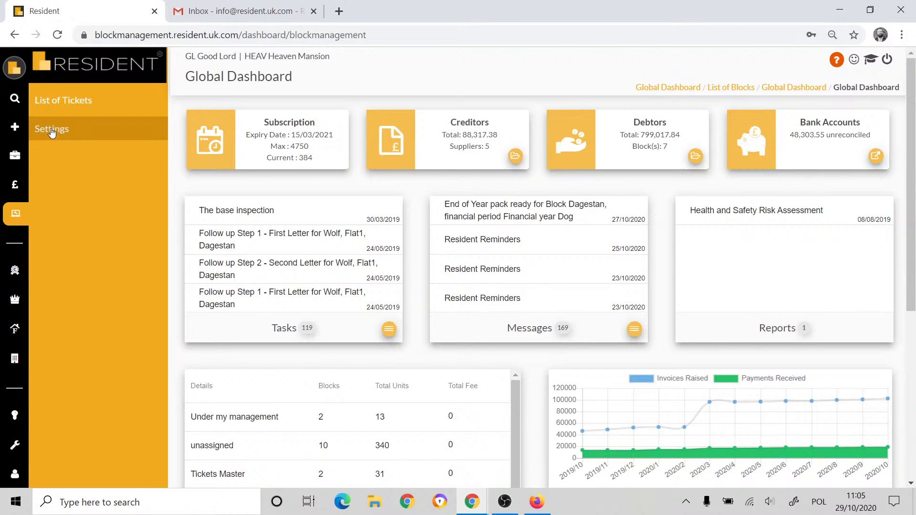
{"action": "left_click", "coordinate": [85, 106]}
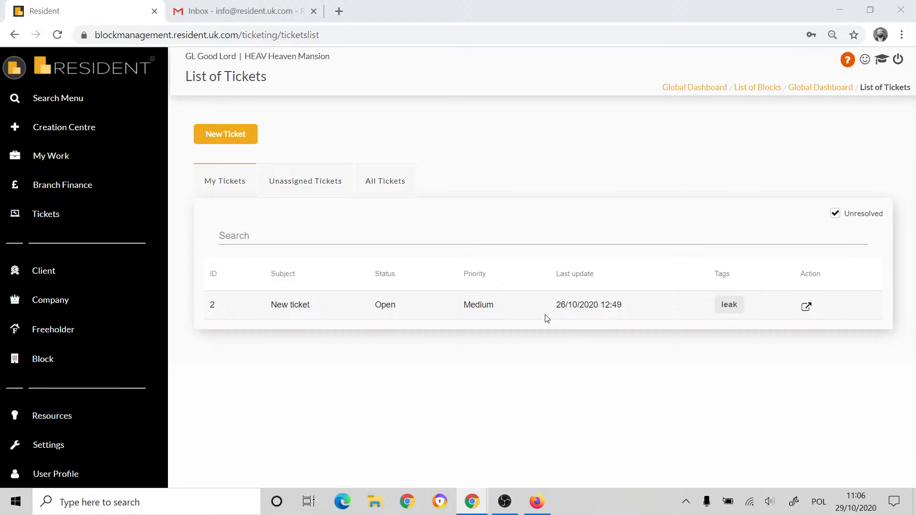
{"action": "left_click", "coordinate": [304, 186]}
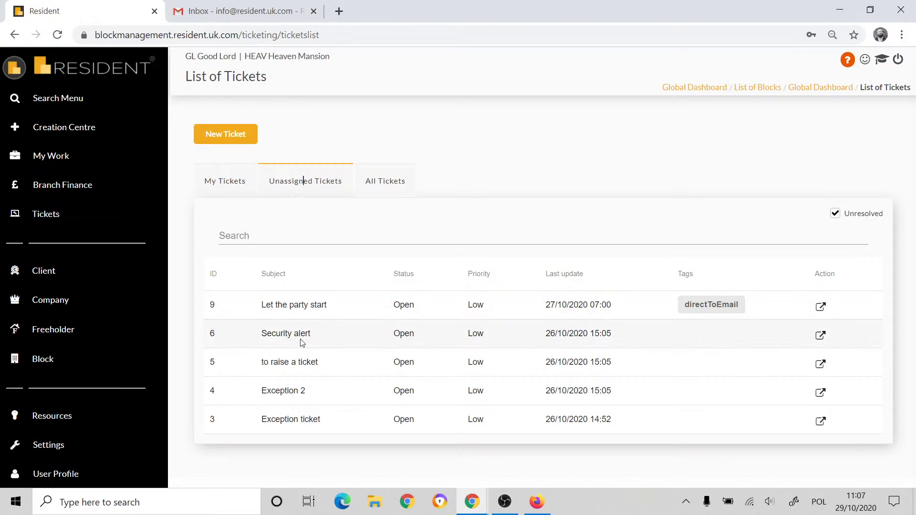
{"action": "left_click", "coordinate": [43, 368]}
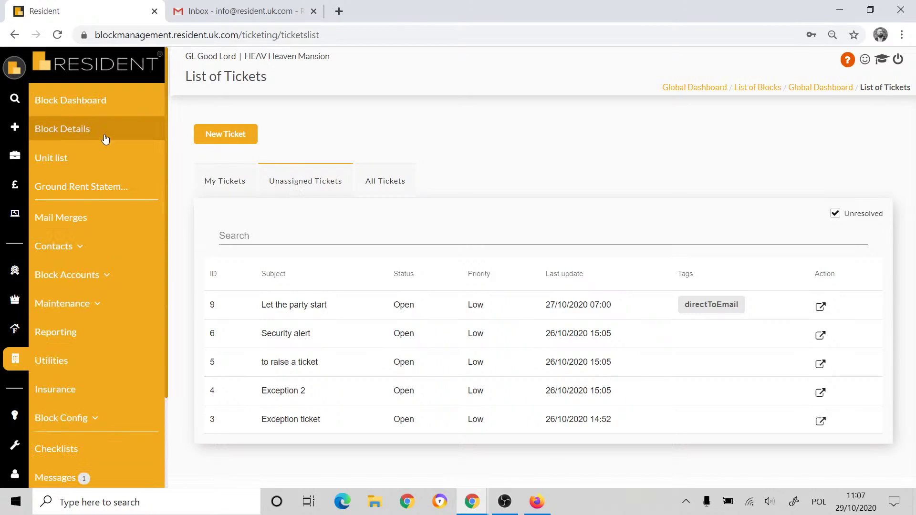
{"action": "left_click", "coordinate": [314, 224]}
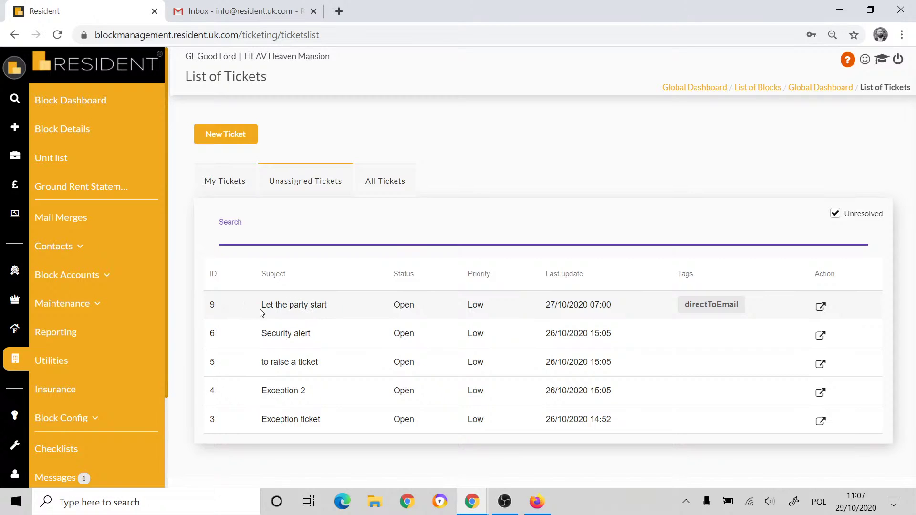
Examine the list of all tickets, checking which assignee each ticket has.
{"action": "left_click", "coordinate": [387, 185]}
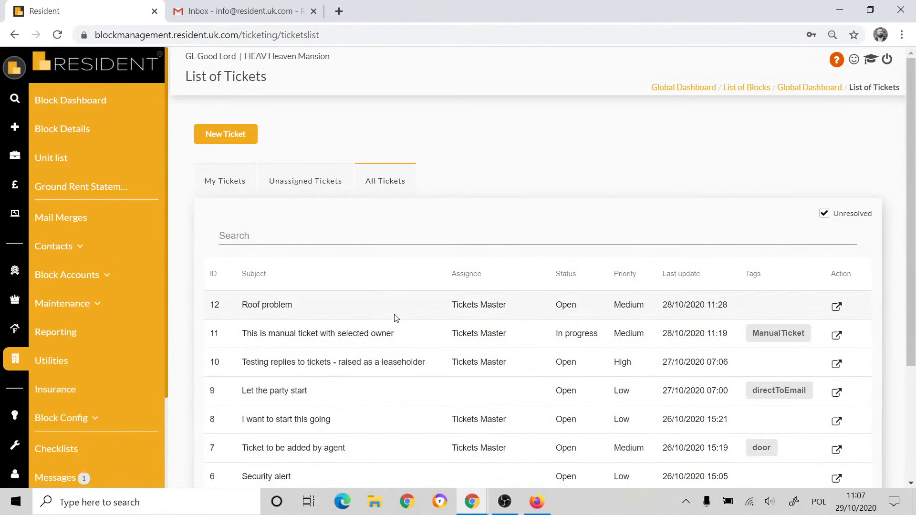
{"action": "scroll", "coordinate": [392, 320], "scroll_direction": "down", "scroll_amount": 3}
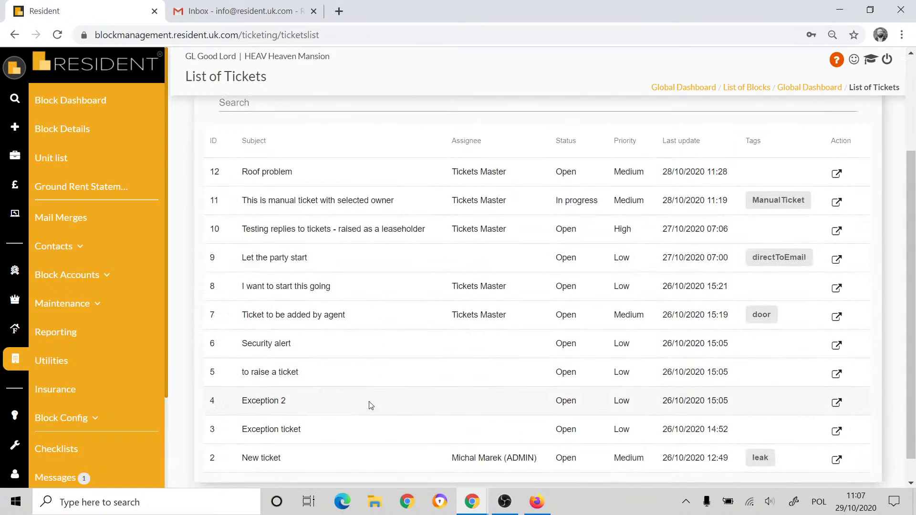
{"action": "scroll", "coordinate": [334, 420], "scroll_direction": "up", "scroll_amount": 2}
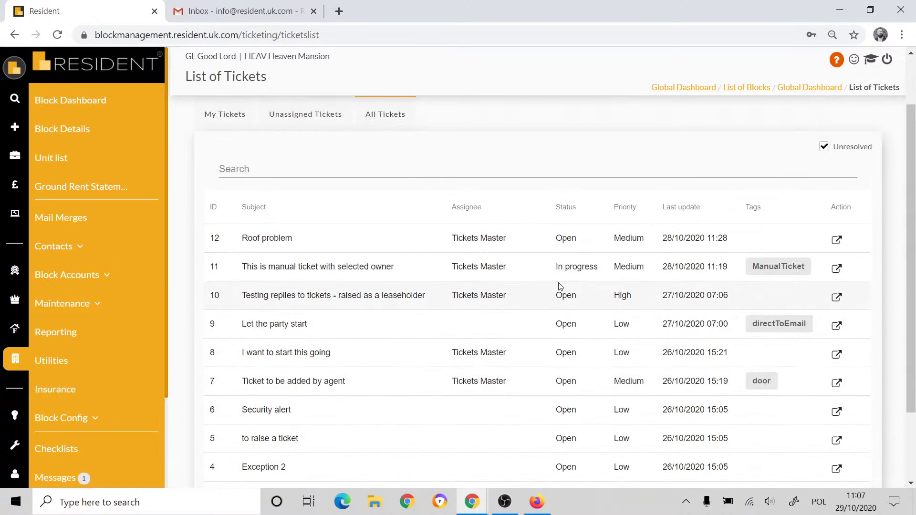
{"action": "left_click_drag", "start_coordinate": [454, 238], "coordinate": [522, 239]}
{"action": "left_click_drag", "start_coordinate": [458, 266], "coordinate": [507, 267]}
{"action": "left_click_drag", "start_coordinate": [453, 295], "coordinate": [512, 305]}
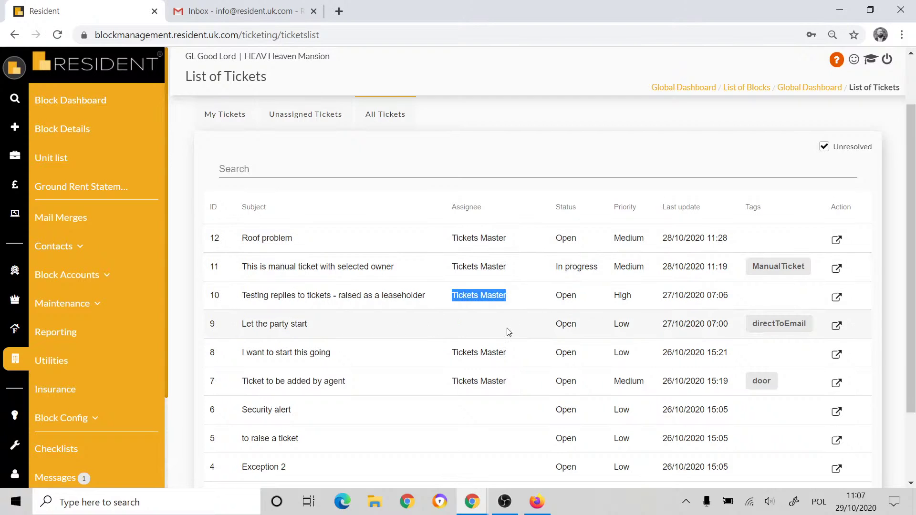
{"action": "scroll", "coordinate": [509, 332], "scroll_direction": "down", "scroll_amount": 2}
{"action": "left_click_drag", "start_coordinate": [455, 458], "coordinate": [531, 459]}
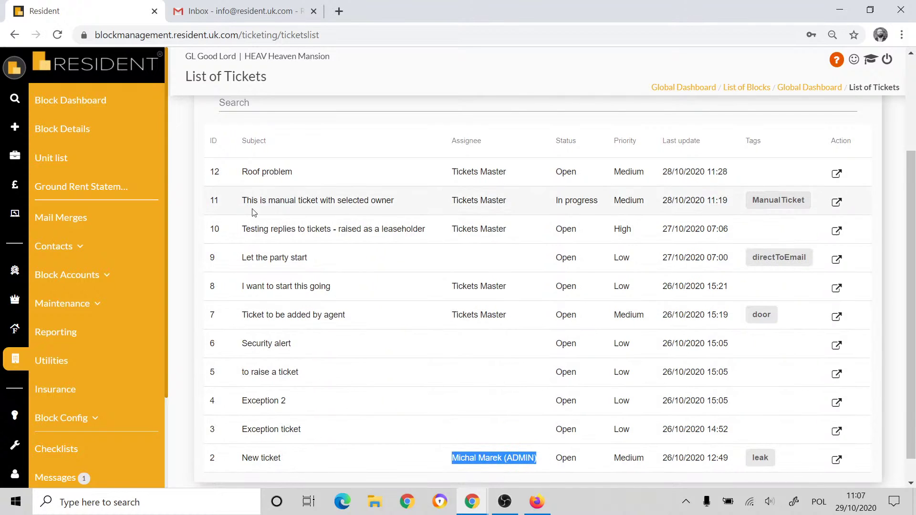
{"action": "scroll", "coordinate": [428, 305], "scroll_direction": "up", "scroll_amount": 3}
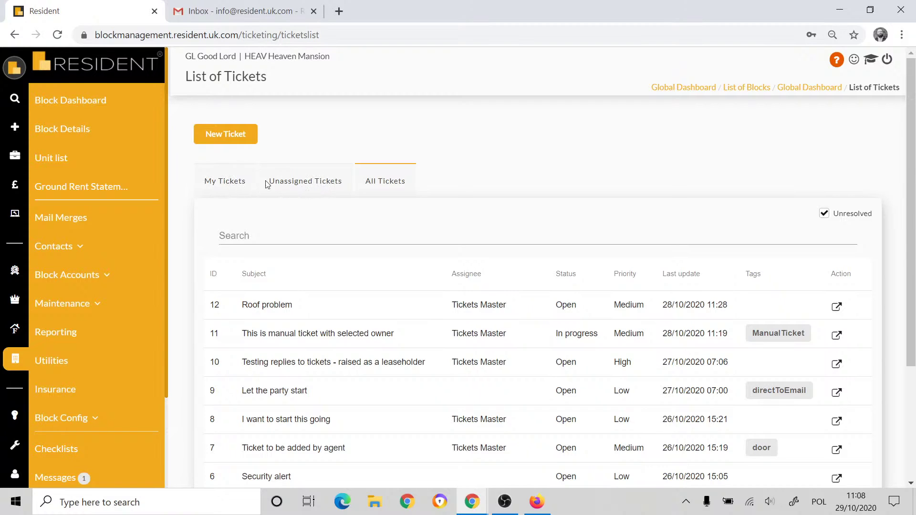
Compare the My Tickets, Unassigned Tickets and All Tickets lists, ending on My Tickets.
{"action": "left_click", "coordinate": [226, 186]}
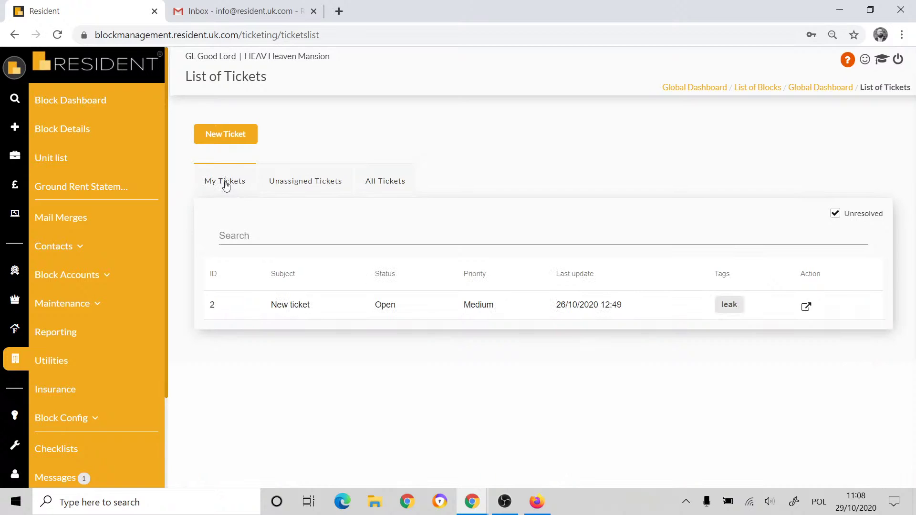
{"action": "left_click", "coordinate": [302, 181]}
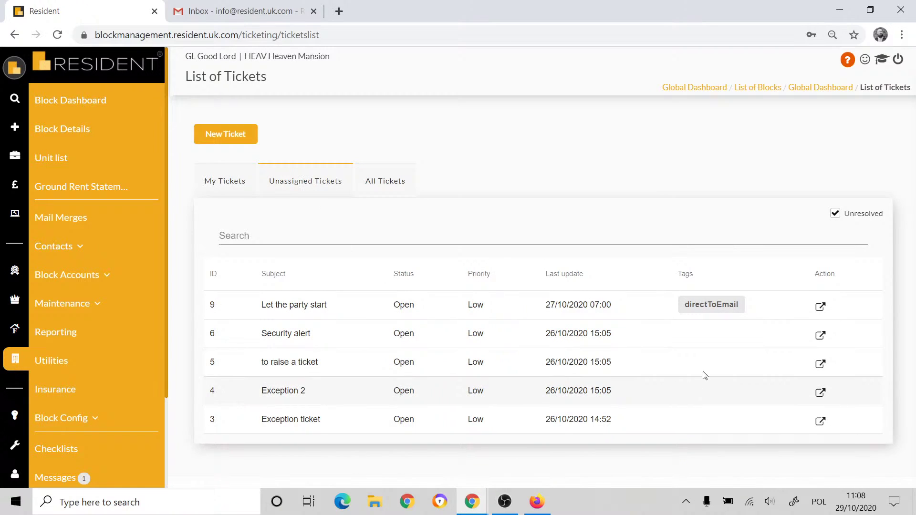
{"action": "left_click", "coordinate": [237, 182]}
{"action": "left_click", "coordinate": [388, 183]}
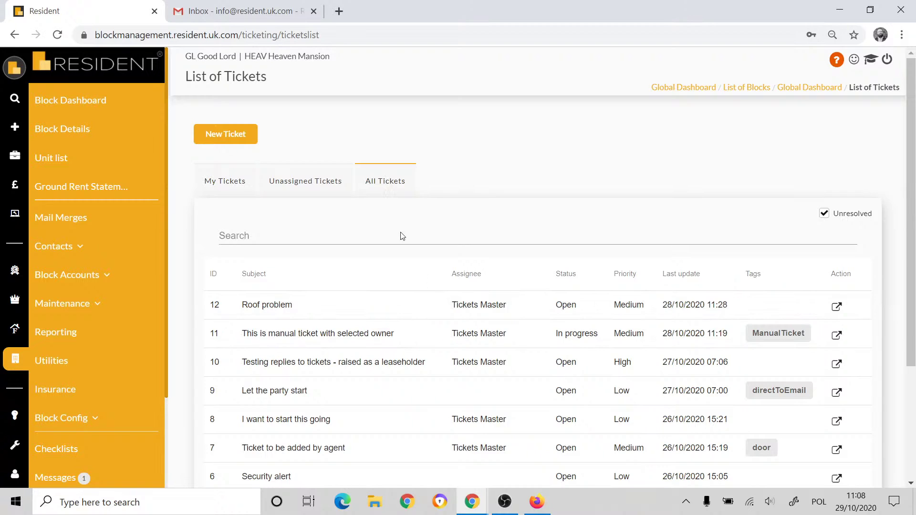
{"action": "scroll", "coordinate": [454, 376], "scroll_direction": "down", "scroll_amount": 3}
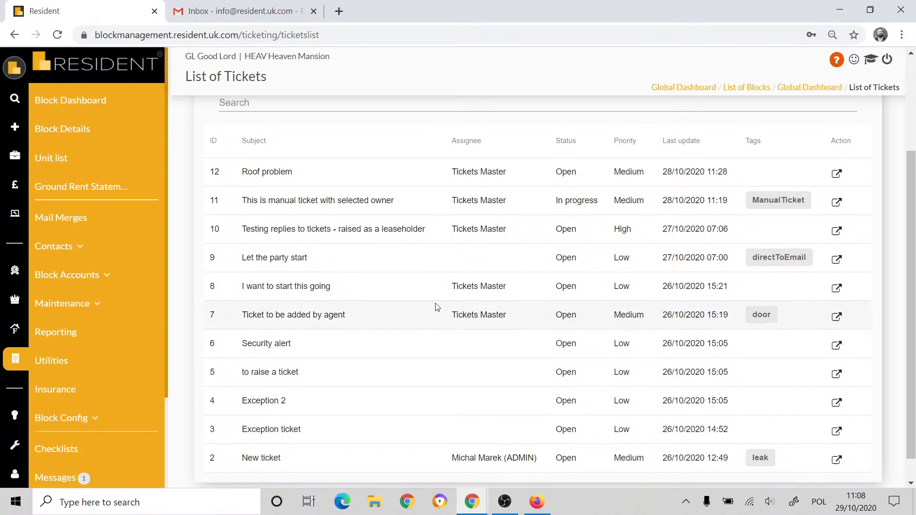
{"action": "scroll", "coordinate": [435, 307], "scroll_direction": "up", "scroll_amount": 2}
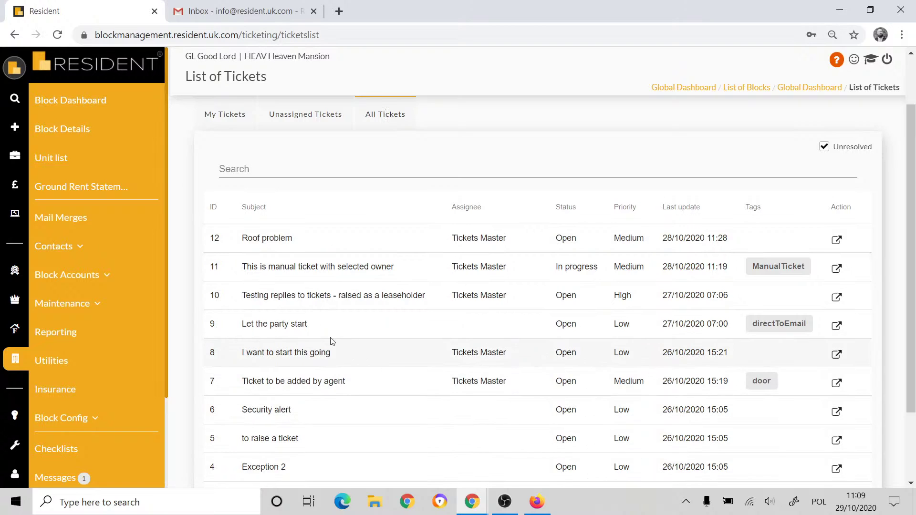
{"action": "left_click", "coordinate": [219, 180]}
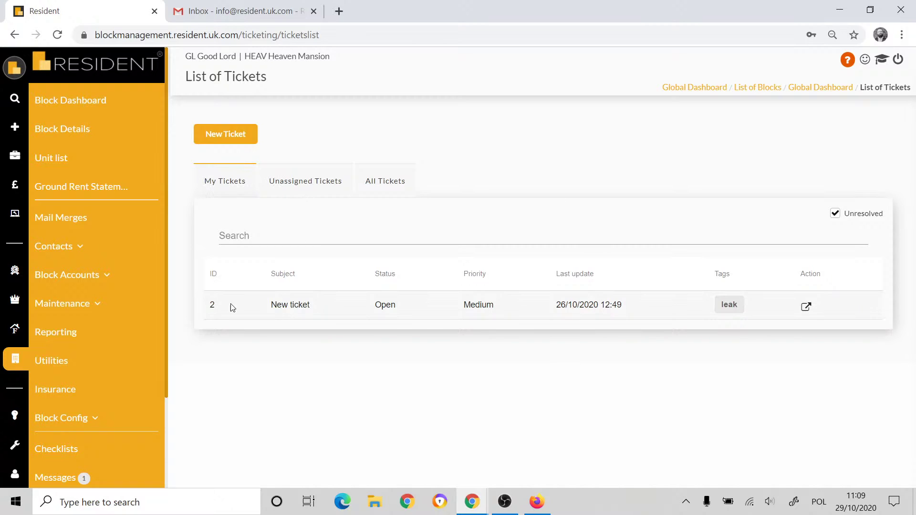
Switch to the leaseholder dashboard in Firefox and open the form for a new ticket.
{"action": "left_click", "coordinate": [536, 501]}
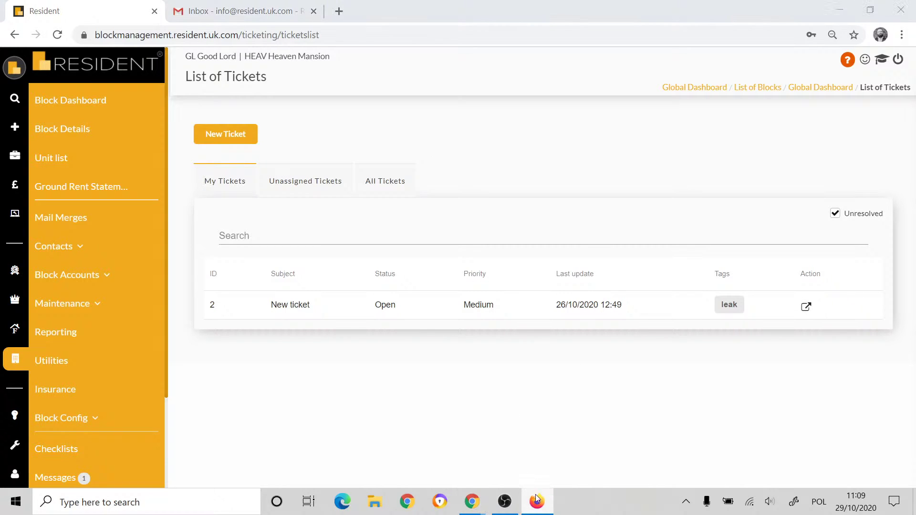
{"action": "left_click_drag", "start_coordinate": [487, 293], "coordinate": [472, 1]}
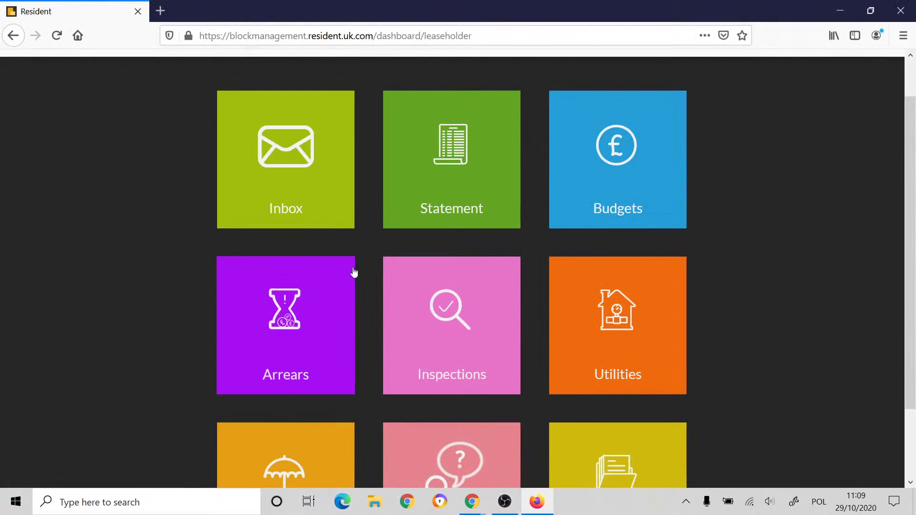
{"action": "scroll", "coordinate": [342, 257], "scroll_direction": "down", "scroll_amount": 2}
{"action": "scroll", "coordinate": [372, 182], "scroll_direction": "up", "scroll_amount": 2}
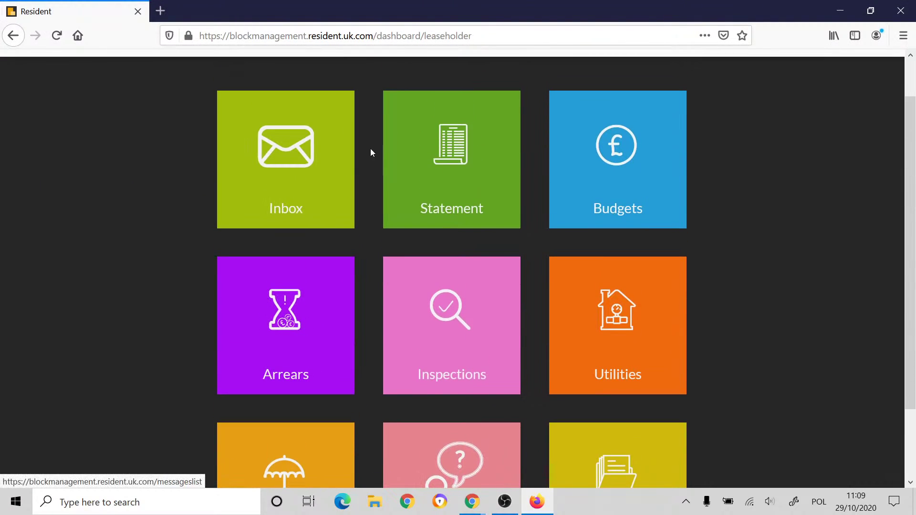
{"action": "scroll", "coordinate": [303, 342], "scroll_direction": "down", "scroll_amount": 3}
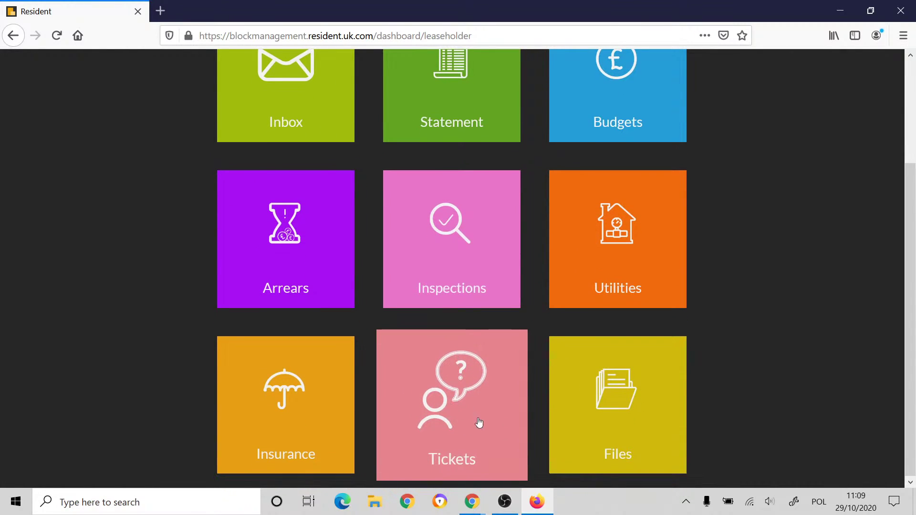
{"action": "left_click", "coordinate": [462, 404]}
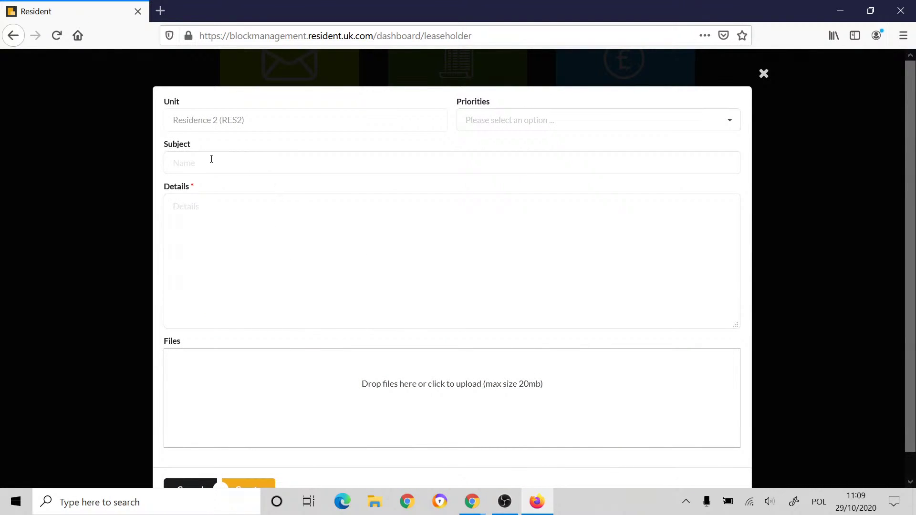
Enter the subject "Door damaged by fire" and the details "Hello," and "Please repair our from door as they have been damaged overnight.".
{"action": "left_click", "coordinate": [211, 159]}
{"action": "type", "text": "Door damaged by fir"}
{"action": "left_click", "coordinate": [222, 220]}
{"action": "type", "text": "Hellase"}
{"action": "key", "text": "BackSpace"}
{"action": "key", "text": "BackSpace"}
{"action": "key", "text": "BackSpace"}
{"action": "type", "text": "s"}
{"action": "type", "text": "ase repair our from door as they have be"}
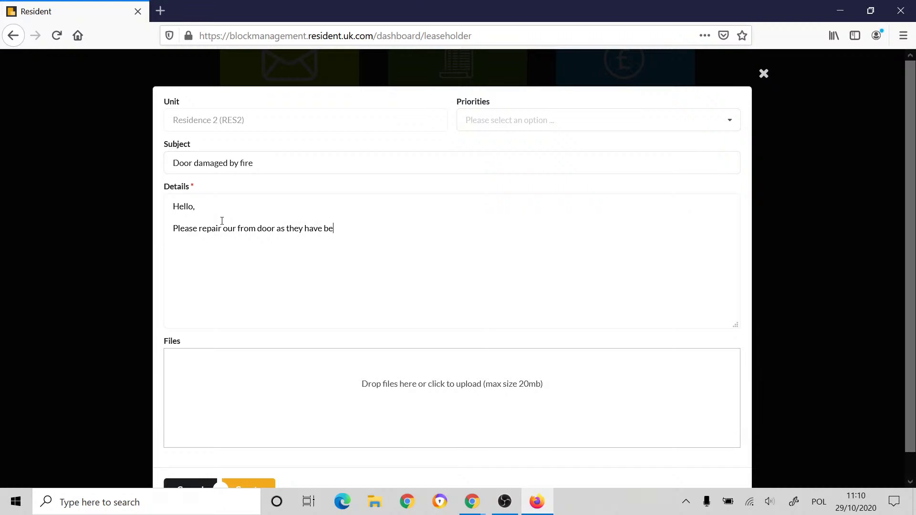
{"action": "type", "text": "en dom"}
{"action": "type", "text": "aged"}
{"action": "type", "text": " ow"}
{"action": "key", "text": "BackSpace"}
{"action": "type", "text": "vernight."}
{"action": "right_click", "coordinate": [357, 228]}
{"action": "right_click", "coordinate": [357, 226]}
{"action": "left_click", "coordinate": [388, 232]}
Close the ticket details with "Kind regards" and the sender's first name on separate lines.
{"action": "key", "text": "Return"}
{"action": "key", "text": "Return"}
{"action": "type", "text": "Ki"}
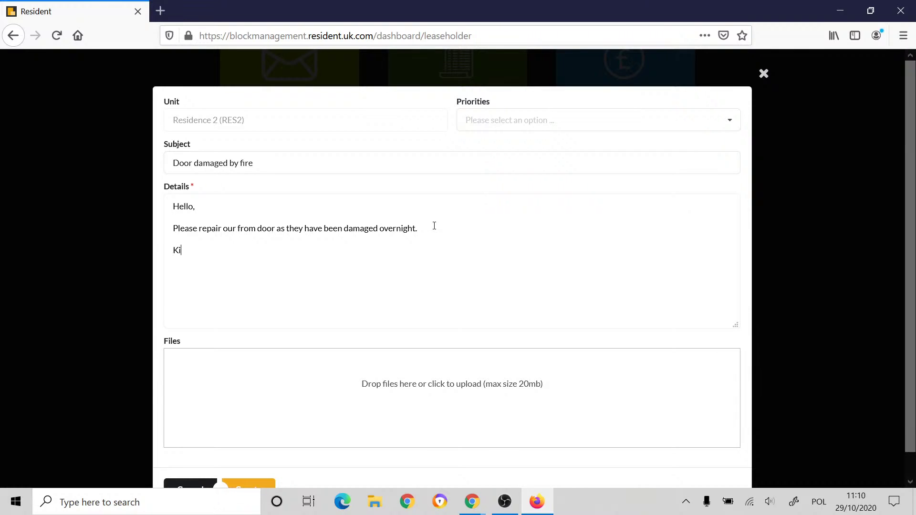
{"action": "type", "text": "nd regards"}
{"action": "key", "text": "Return"}
{"action": "type", "text": "Michal"}
Attach the JPG file "Hallway mess" from the Downloads folder to the ticket.
{"action": "left_click", "coordinate": [449, 384]}
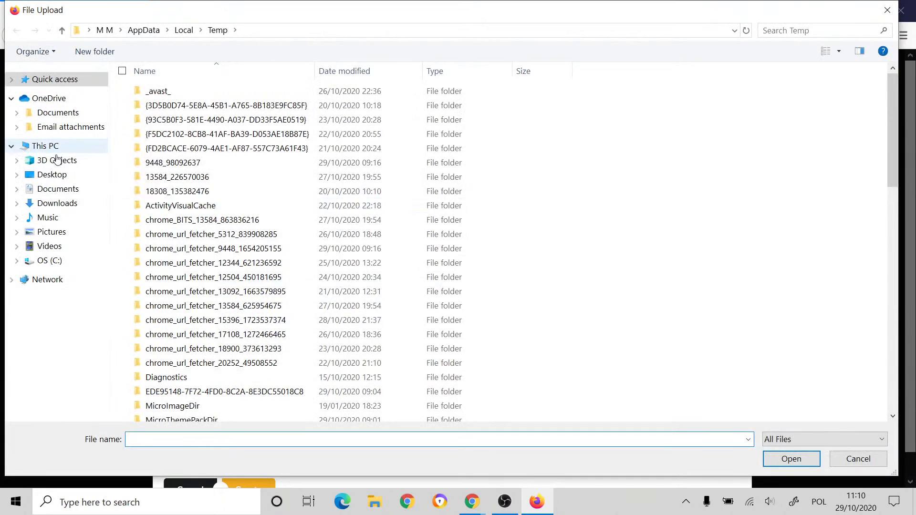
{"action": "left_click", "coordinate": [56, 180]}
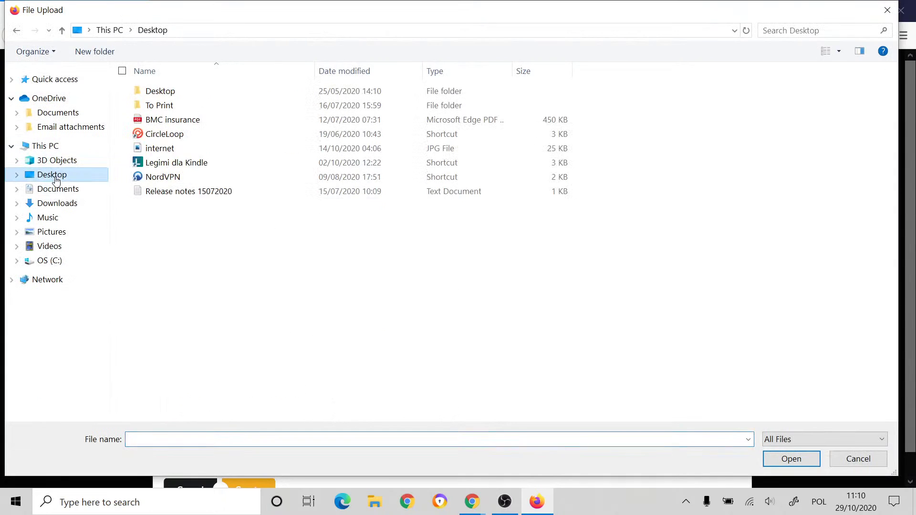
{"action": "left_click", "coordinate": [64, 203]}
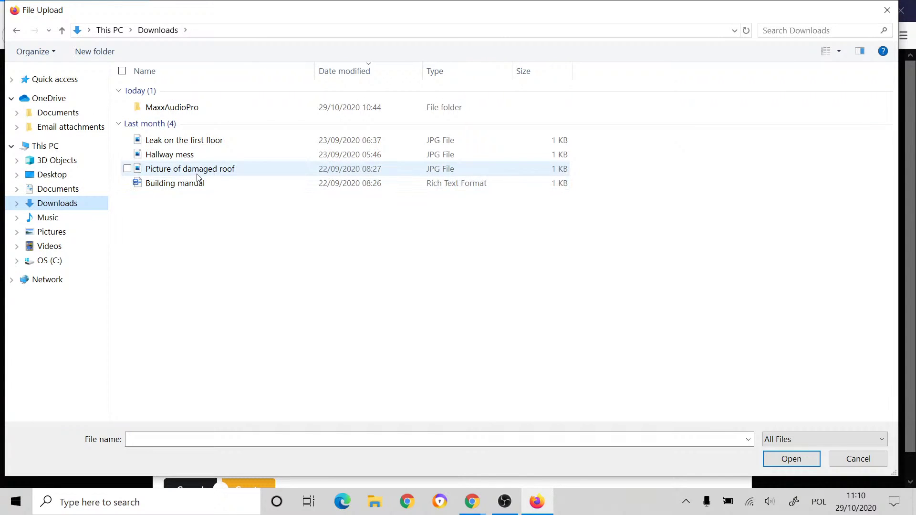
{"action": "left_click", "coordinate": [172, 159]}
{"action": "double_click", "coordinate": [171, 159]}
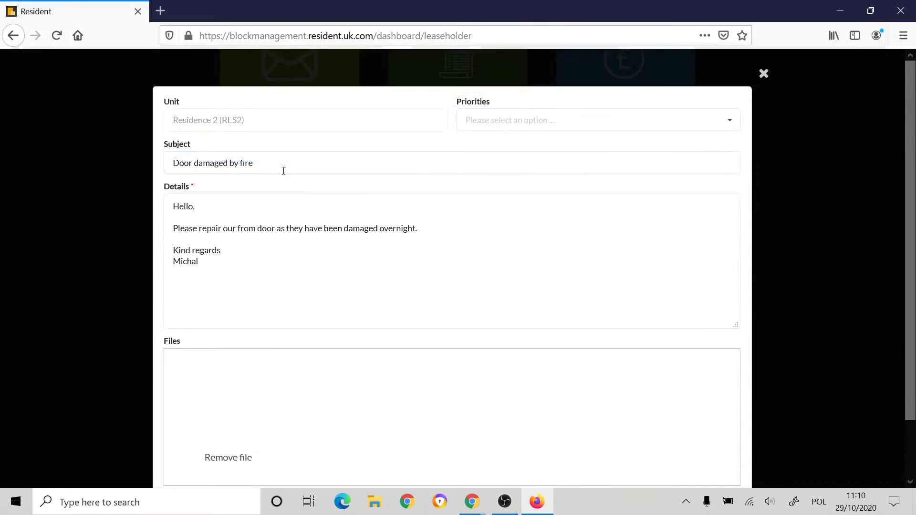
Set the ticket's priority to High.
{"action": "scroll", "coordinate": [299, 253], "scroll_direction": "down", "scroll_amount": 2}
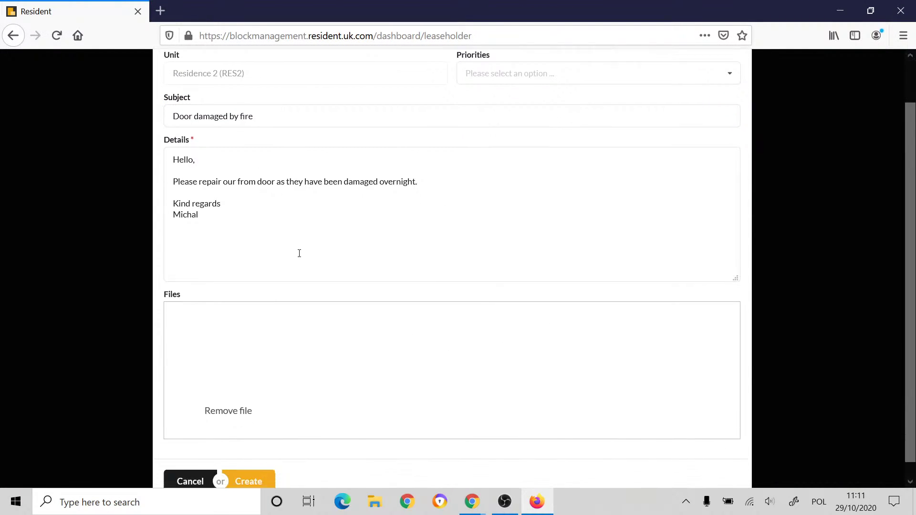
{"action": "scroll", "coordinate": [299, 252], "scroll_direction": "up", "scroll_amount": 2}
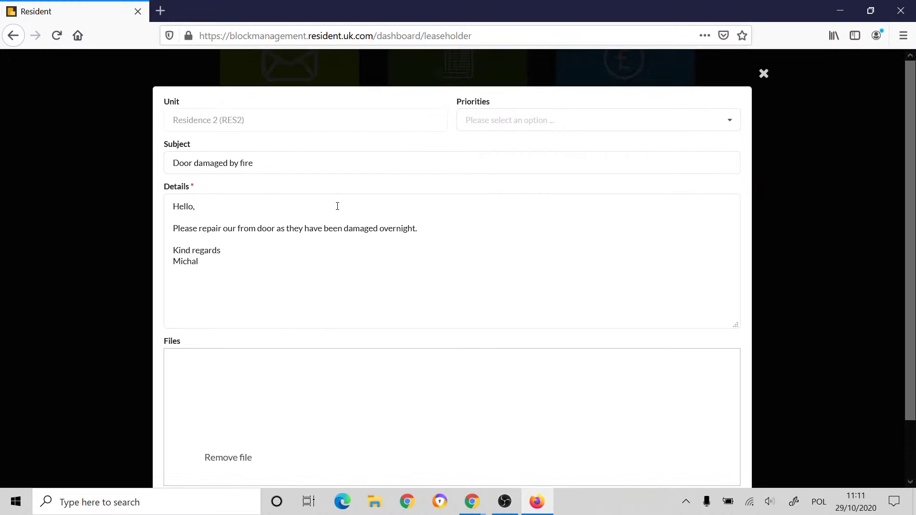
{"action": "left_click", "coordinate": [503, 119]}
{"action": "left_click", "coordinate": [494, 200]}
{"action": "scroll", "coordinate": [546, 127], "scroll_direction": "down", "scroll_amount": 2}
{"action": "scroll", "coordinate": [524, 133], "scroll_direction": "up", "scroll_amount": 2}
{"action": "left_click", "coordinate": [481, 122]}
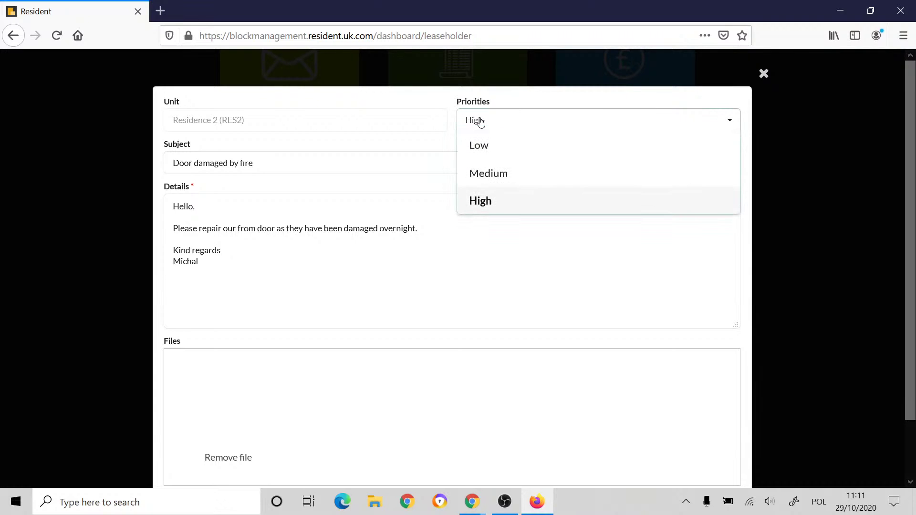
{"action": "left_click", "coordinate": [458, 249]}
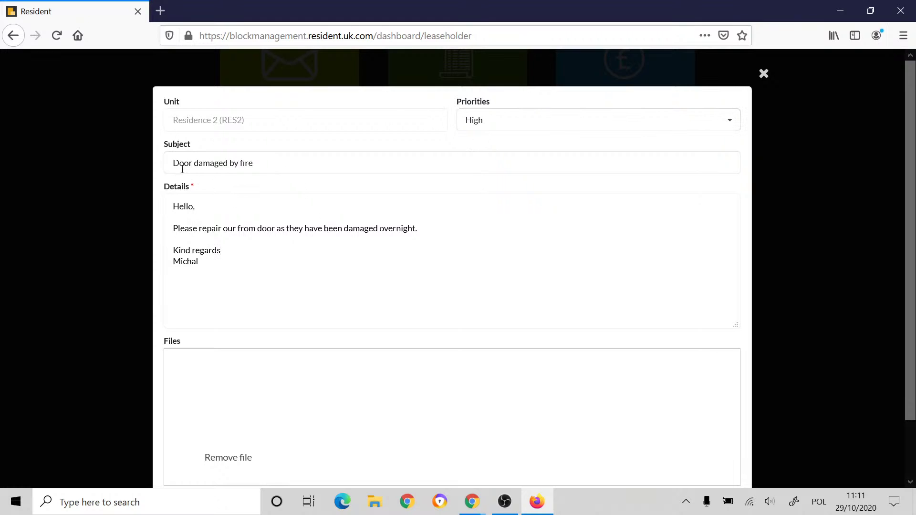
Submit the completed form to create the ticket with its attachment.
{"action": "scroll", "coordinate": [285, 306], "scroll_direction": "down", "scroll_amount": 1}
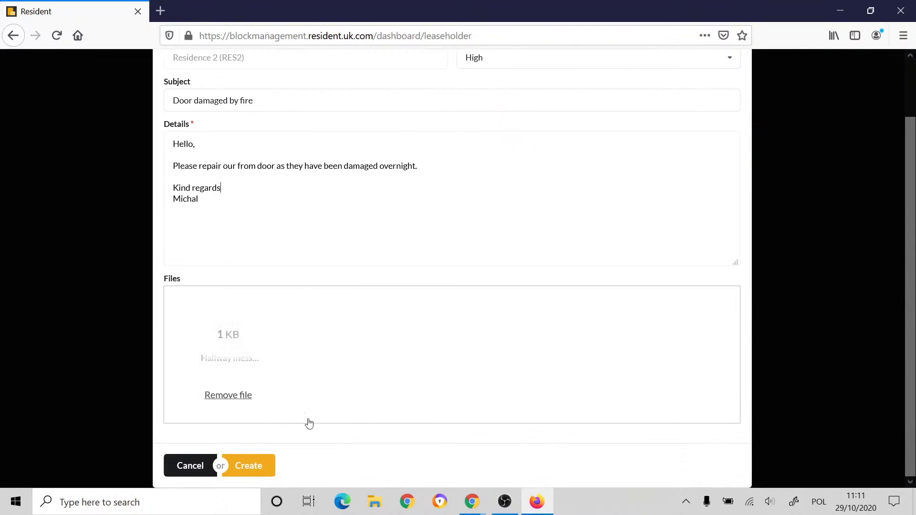
{"action": "left_click", "coordinate": [260, 467]}
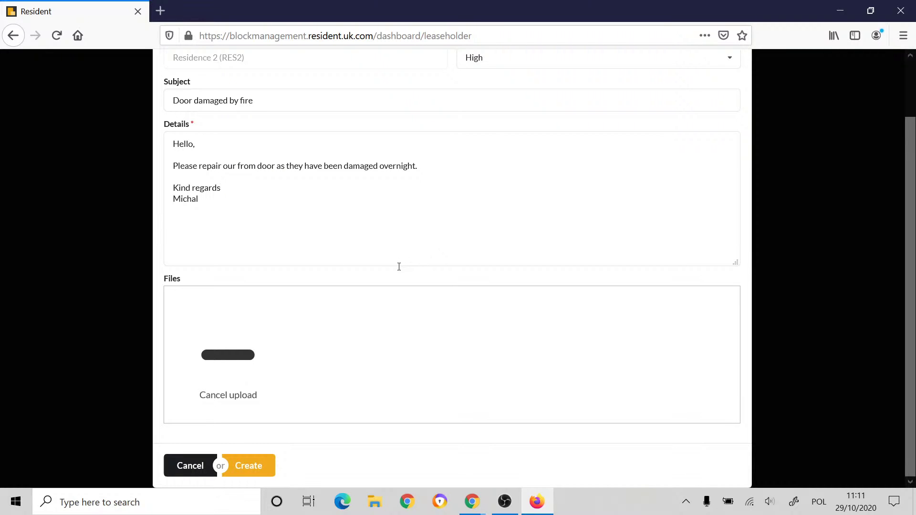
{"action": "scroll", "coordinate": [402, 273], "scroll_direction": "up", "scroll_amount": 3}
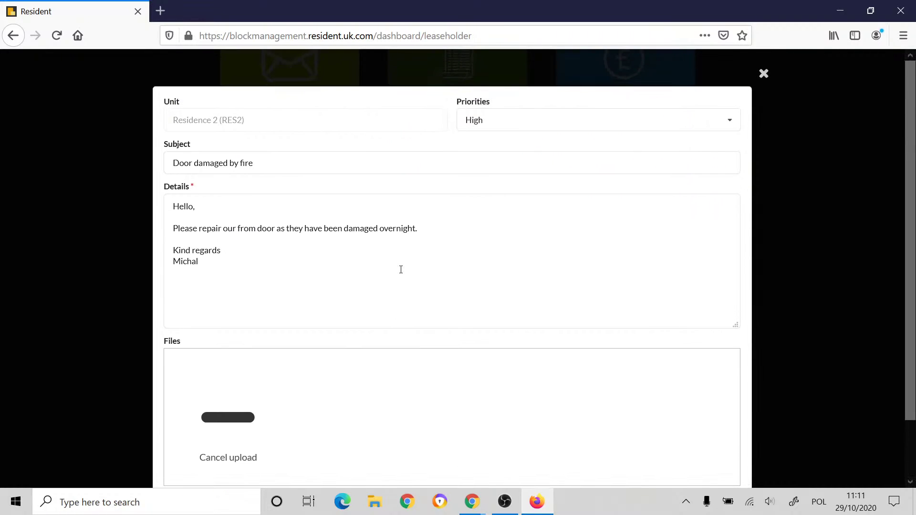
{"action": "scroll", "coordinate": [401, 270], "scroll_direction": "down", "scroll_amount": 3}
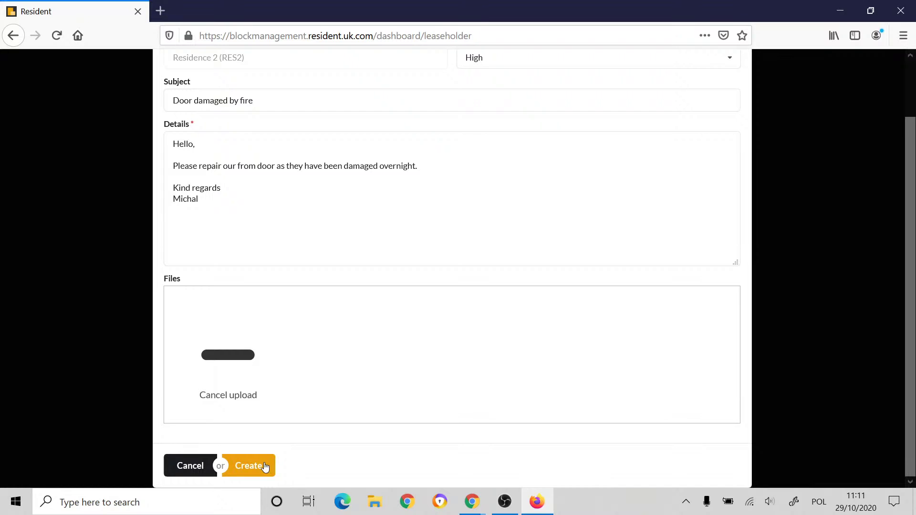
{"action": "scroll", "coordinate": [285, 131], "scroll_direction": "up", "scroll_amount": 3}
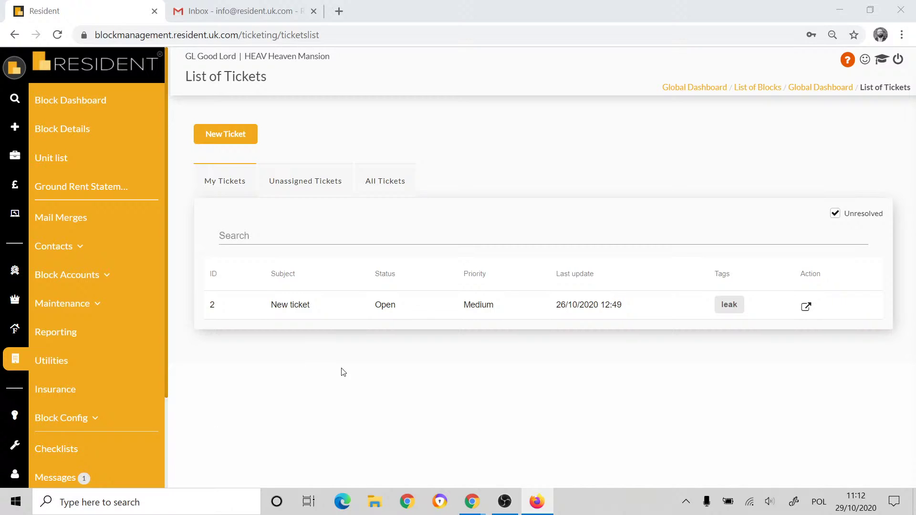
Switch to the agent's Chrome session, refresh the list of all tickets and open the "Door damaged by fire" ticket.
{"action": "left_click", "coordinate": [378, 182]}
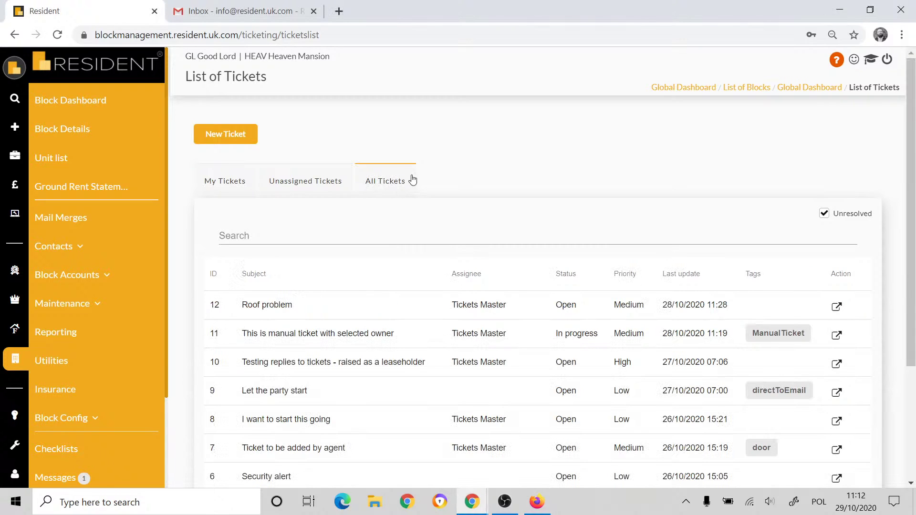
{"action": "left_click", "coordinate": [58, 35]}
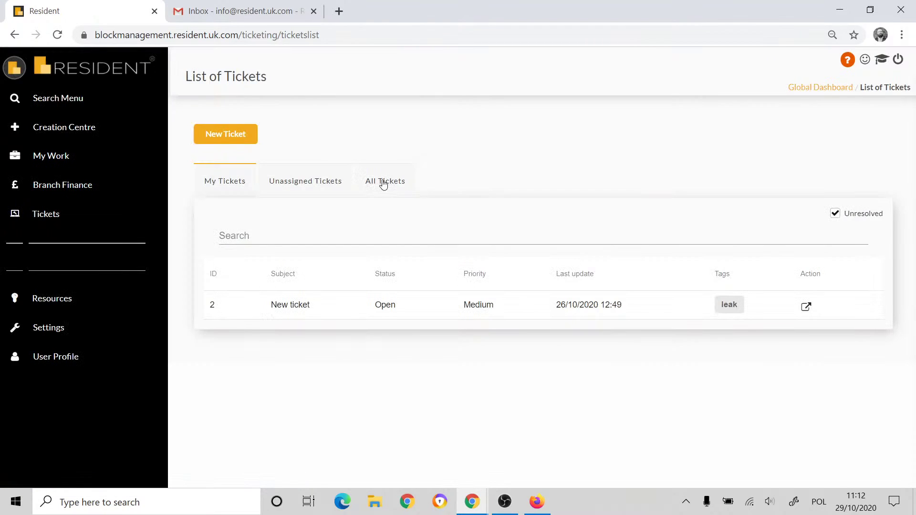
{"action": "left_click", "coordinate": [382, 182]}
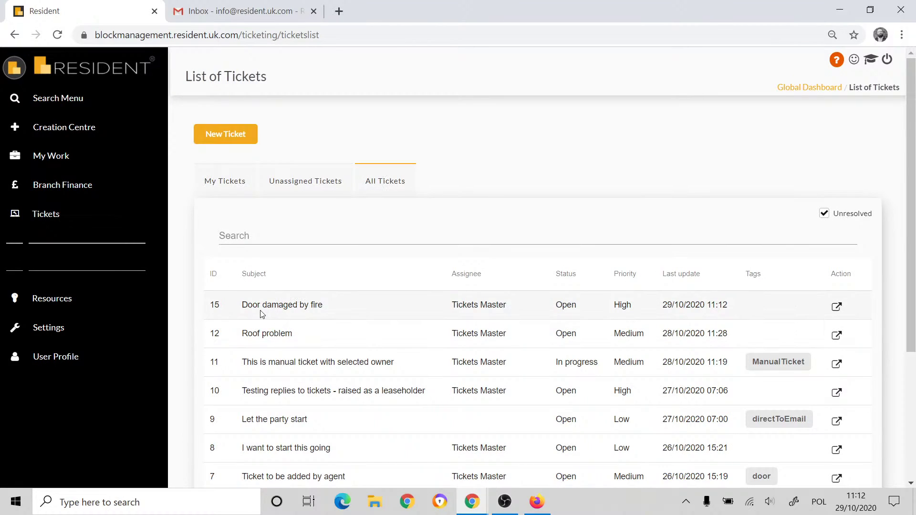
{"action": "left_click_drag", "start_coordinate": [448, 309], "coordinate": [511, 310]}
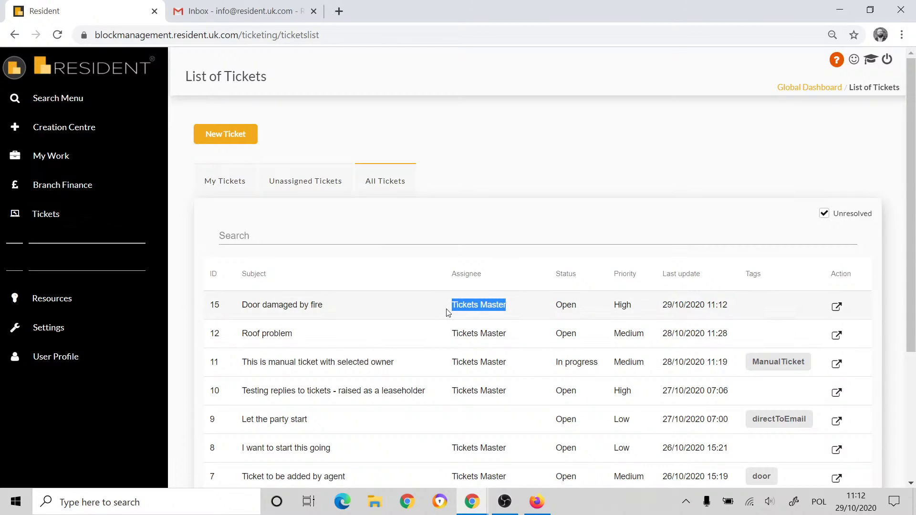
{"action": "left_click", "coordinate": [837, 308]}
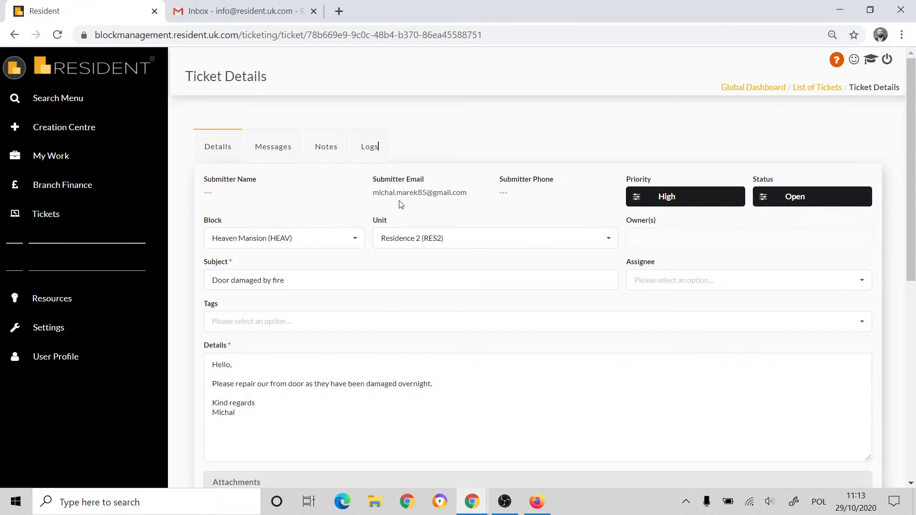
Reselect Residence 2 (RES2) as the ticket's unit and assign the owner offered for that unit.
{"action": "left_click_drag", "start_coordinate": [373, 193], "coordinate": [475, 197]}
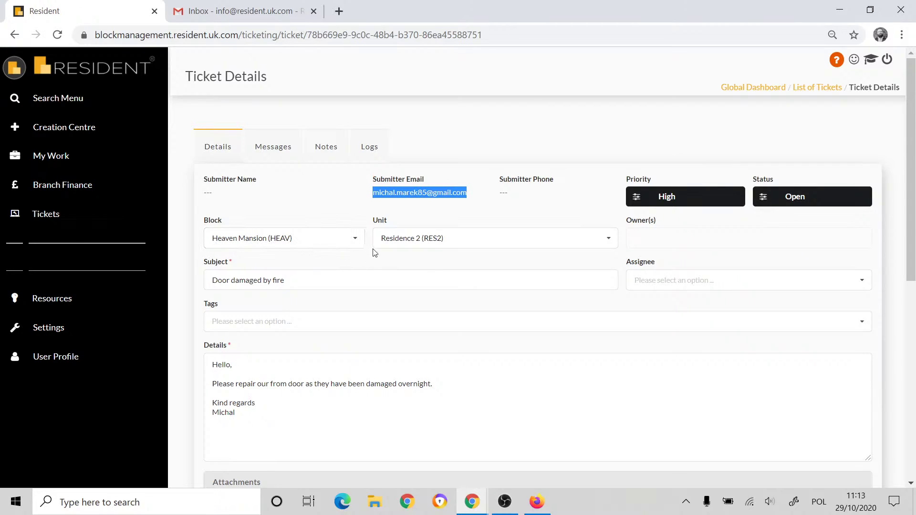
{"action": "left_click", "coordinate": [428, 241]}
{"action": "left_click", "coordinate": [445, 264]}
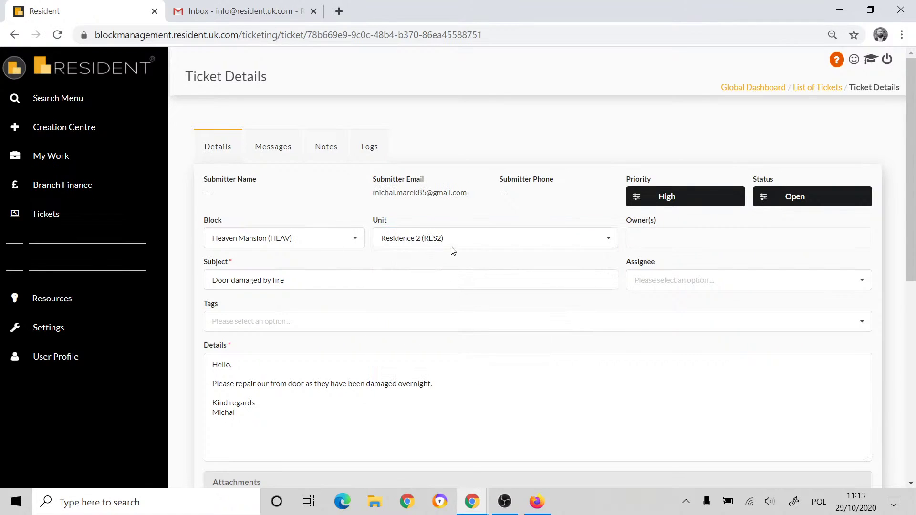
{"action": "left_click", "coordinate": [448, 242]}
{"action": "left_click", "coordinate": [446, 286]}
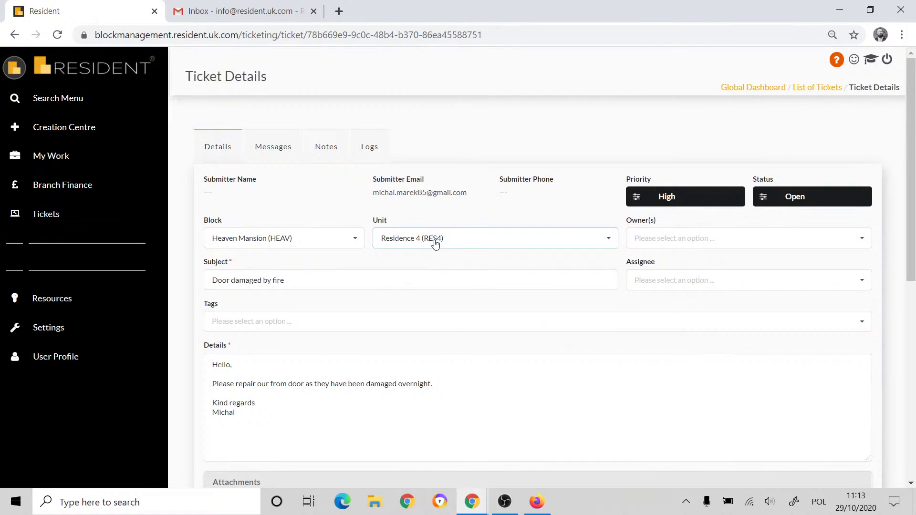
{"action": "left_click", "coordinate": [435, 241]}
{"action": "scroll", "coordinate": [448, 265], "scroll_direction": "up", "scroll_amount": 1}
{"action": "left_click", "coordinate": [445, 287]}
{"action": "left_click", "coordinate": [663, 239]}
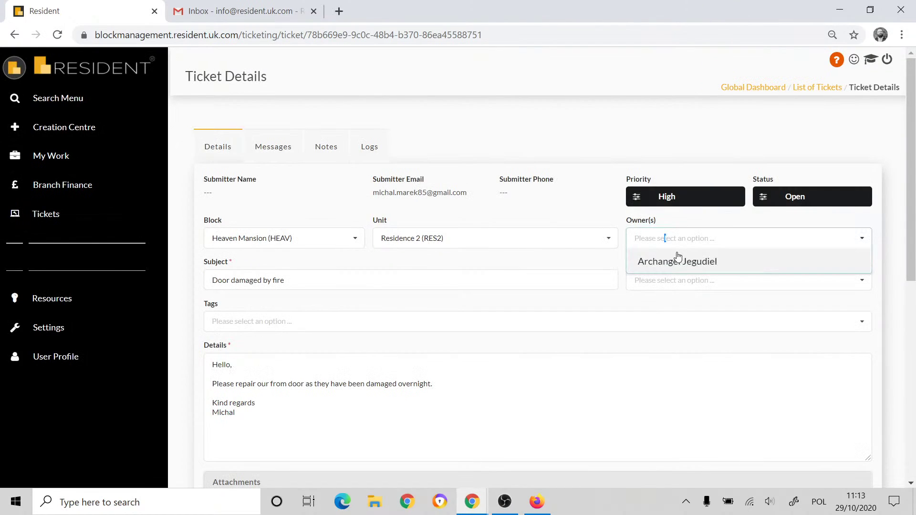
{"action": "left_click", "coordinate": [678, 261]}
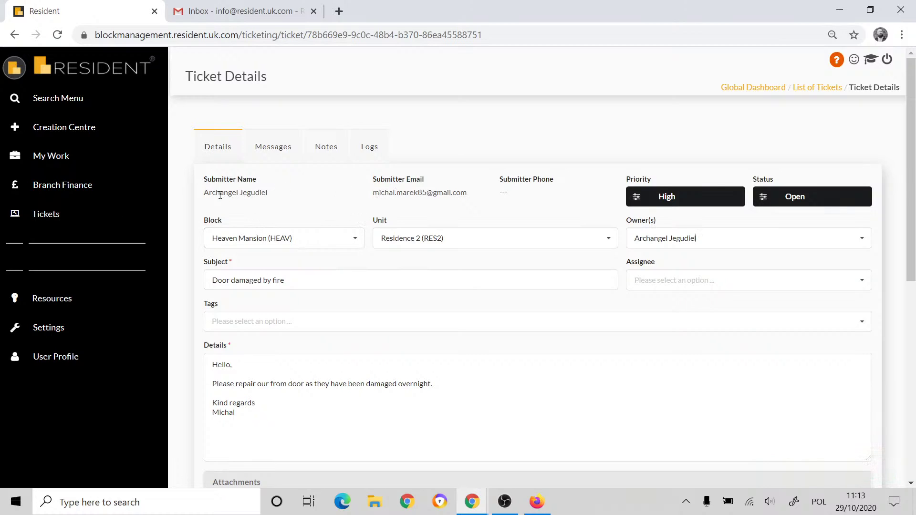
Examine the ticket's submitter name, submitter e-mail, attachments and subject.
{"action": "left_click_drag", "start_coordinate": [200, 200], "coordinate": [289, 205]}
{"action": "left_click", "coordinate": [318, 206]}
{"action": "left_click_drag", "start_coordinate": [375, 191], "coordinate": [479, 198]}
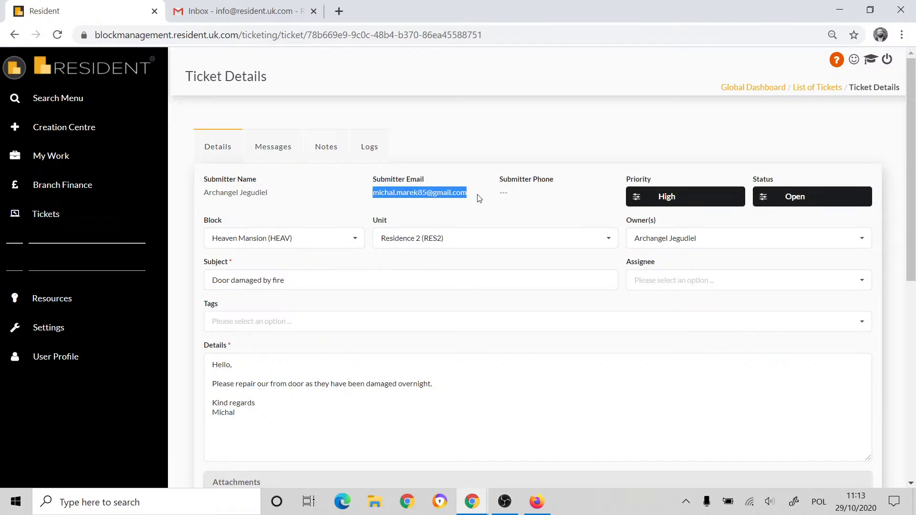
{"action": "left_click", "coordinate": [381, 206]}
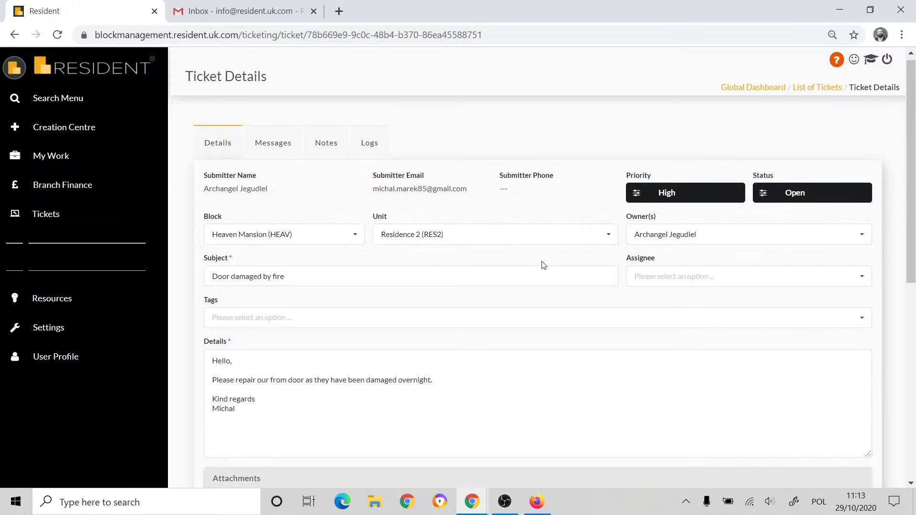
{"action": "scroll", "coordinate": [542, 262], "scroll_direction": "down", "scroll_amount": 3}
{"action": "scroll", "coordinate": [376, 172], "scroll_direction": "up", "scroll_amount": 2}
{"action": "scroll", "coordinate": [358, 215], "scroll_direction": "down", "scroll_amount": 2}
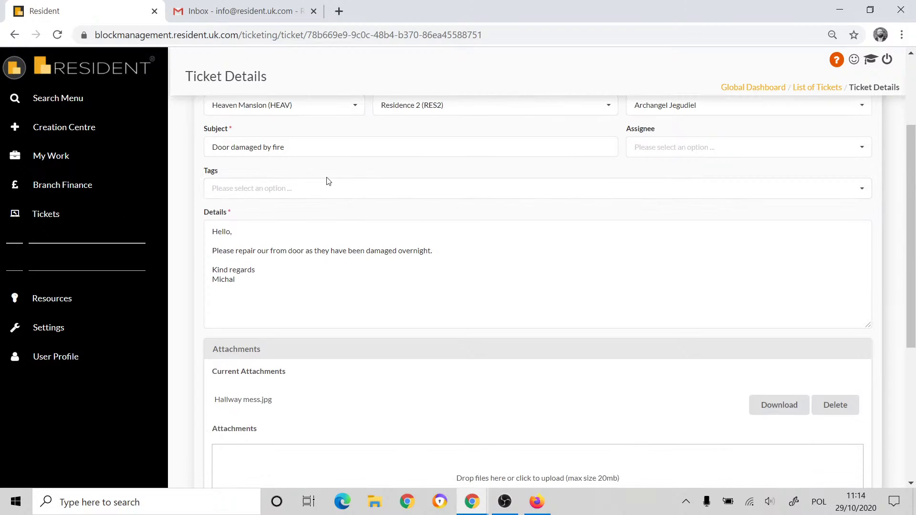
{"action": "left_click_drag", "start_coordinate": [208, 147], "coordinate": [297, 150]}
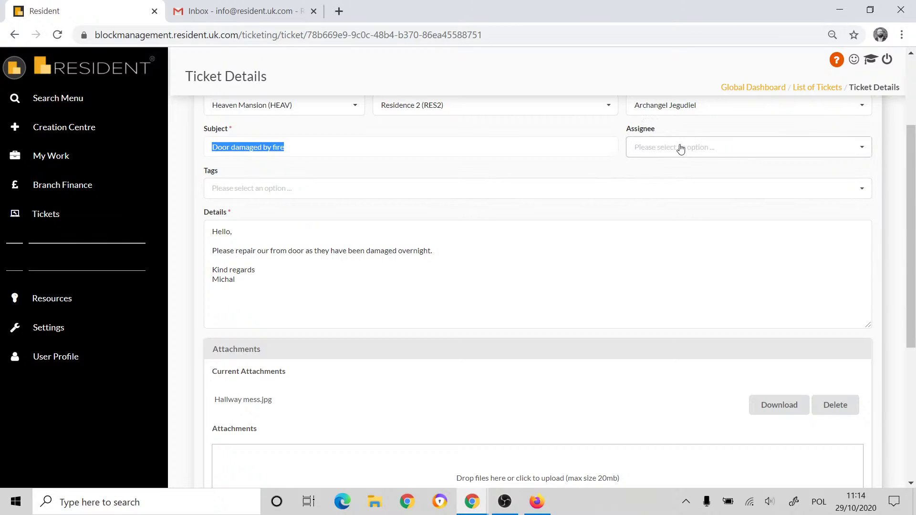
Tag the ticket with "door".
{"action": "left_click", "coordinate": [225, 188]}
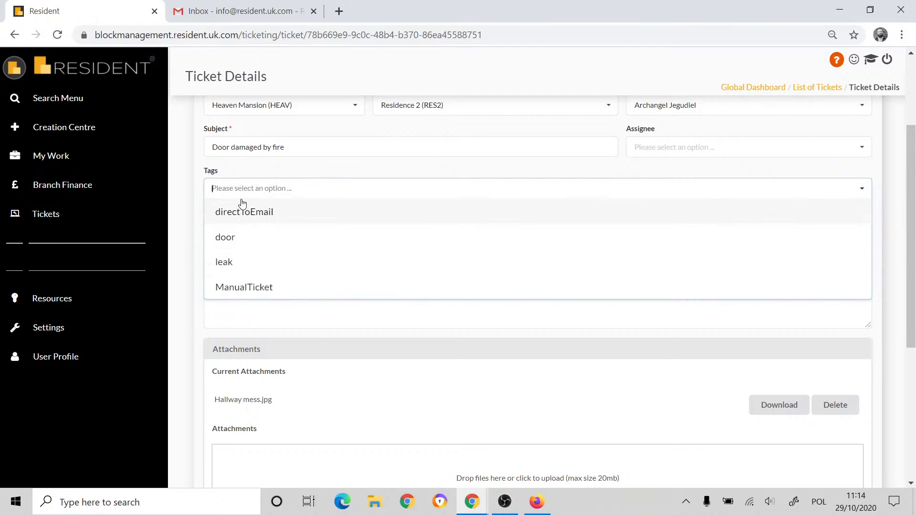
{"action": "left_click", "coordinate": [242, 239]}
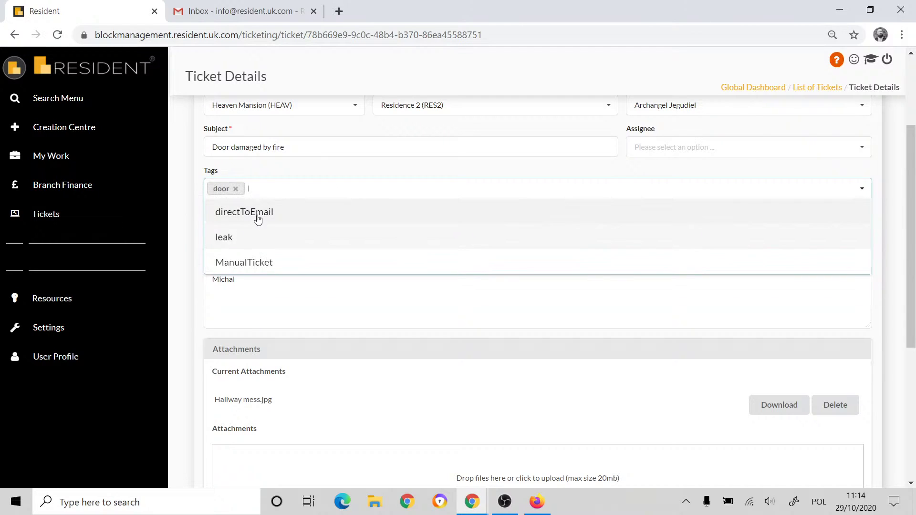
{"action": "left_click", "coordinate": [288, 176]}
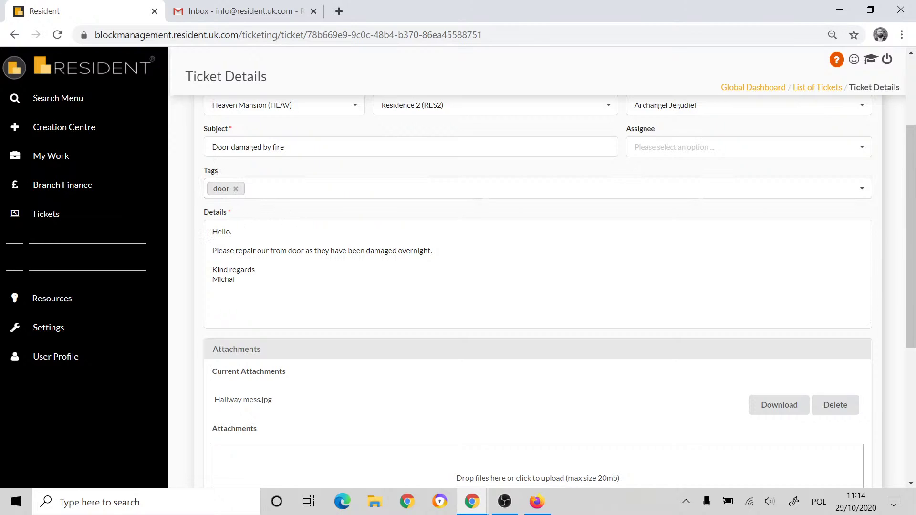
Review the ticket's message text, attachments and available status options, leaving the status as it is.
{"action": "left_click_drag", "start_coordinate": [213, 235], "coordinate": [233, 236]}
{"action": "scroll", "coordinate": [358, 307], "scroll_direction": "down", "scroll_amount": 3}
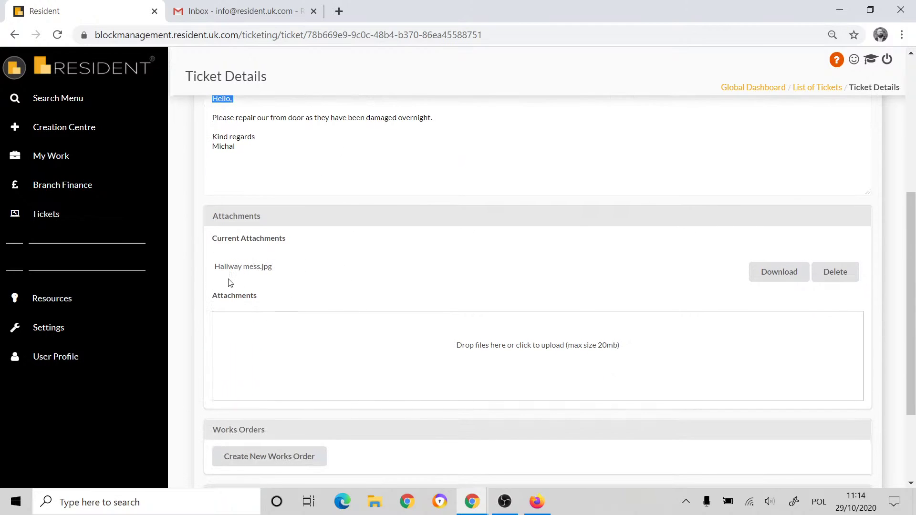
{"action": "scroll", "coordinate": [269, 283], "scroll_direction": "down", "scroll_amount": 2}
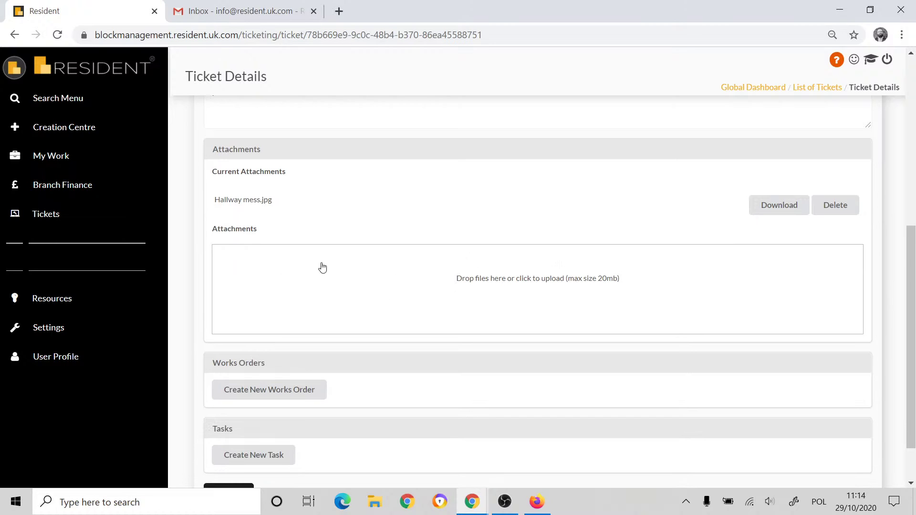
{"action": "scroll", "coordinate": [323, 270], "scroll_direction": "up", "scroll_amount": 2}
{"action": "scroll", "coordinate": [323, 269], "scroll_direction": "up", "scroll_amount": 5}
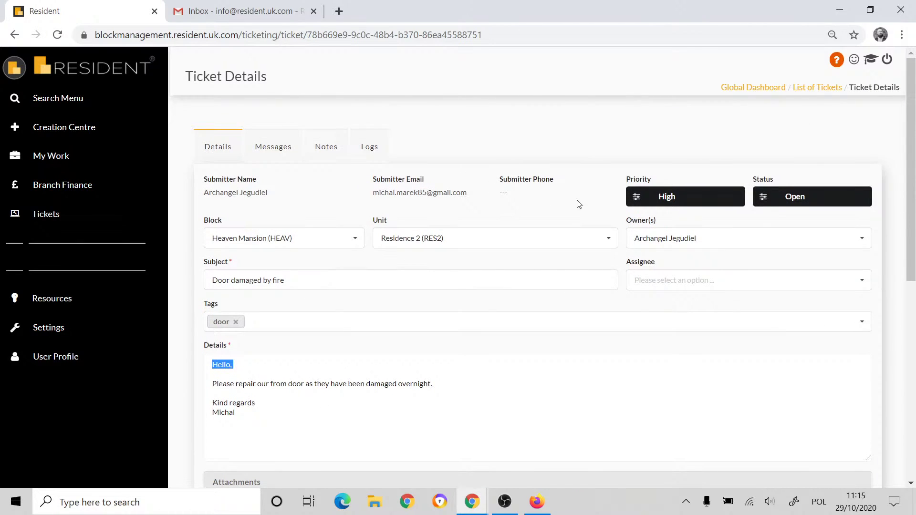
{"action": "left_click", "coordinate": [793, 201]}
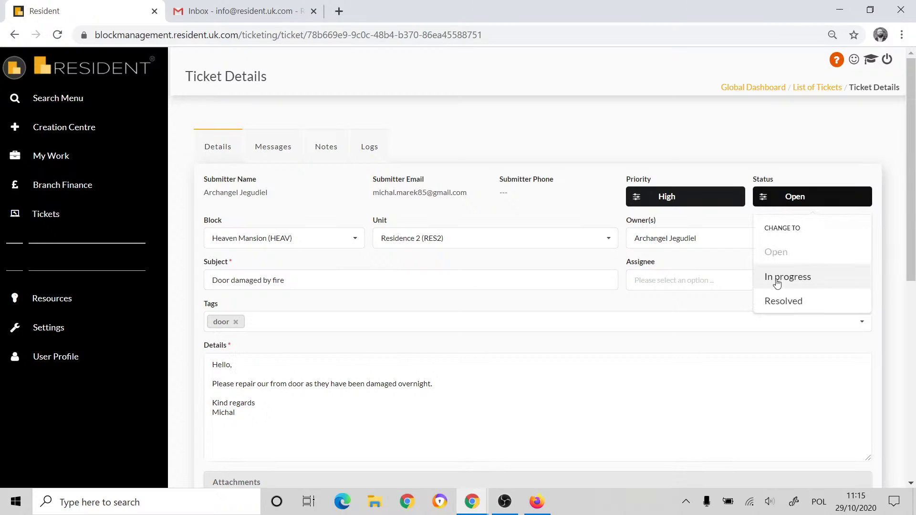
{"action": "left_click", "coordinate": [581, 346]}
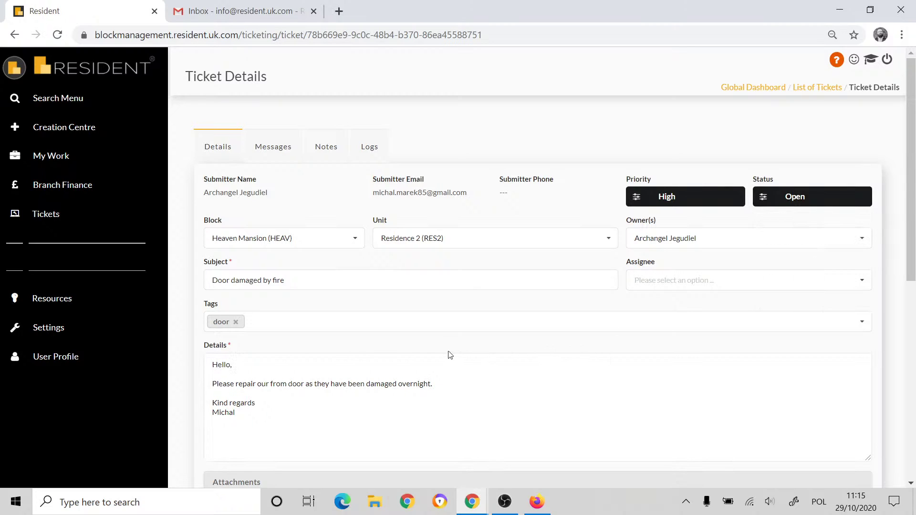
Start a new works order from the ticket and confirm the prompt.
{"action": "scroll", "coordinate": [449, 353], "scroll_direction": "down", "scroll_amount": 7}
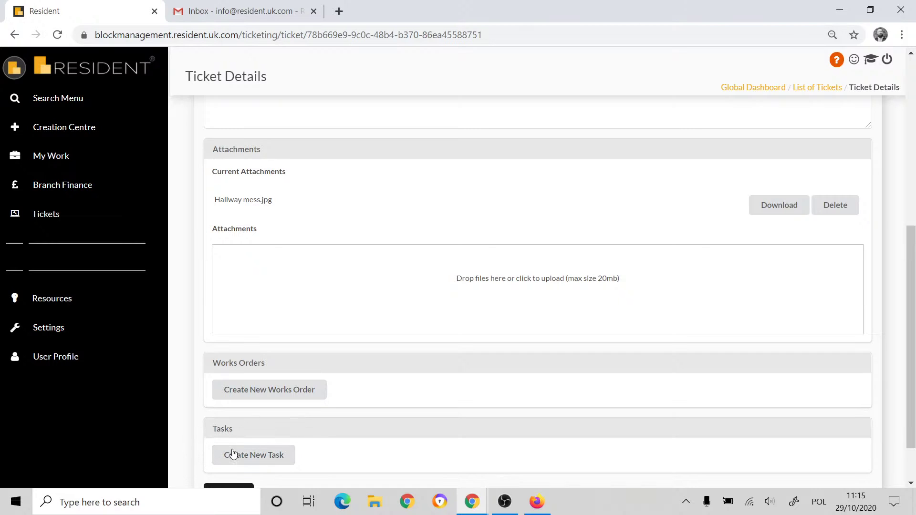
{"action": "left_click", "coordinate": [278, 389]}
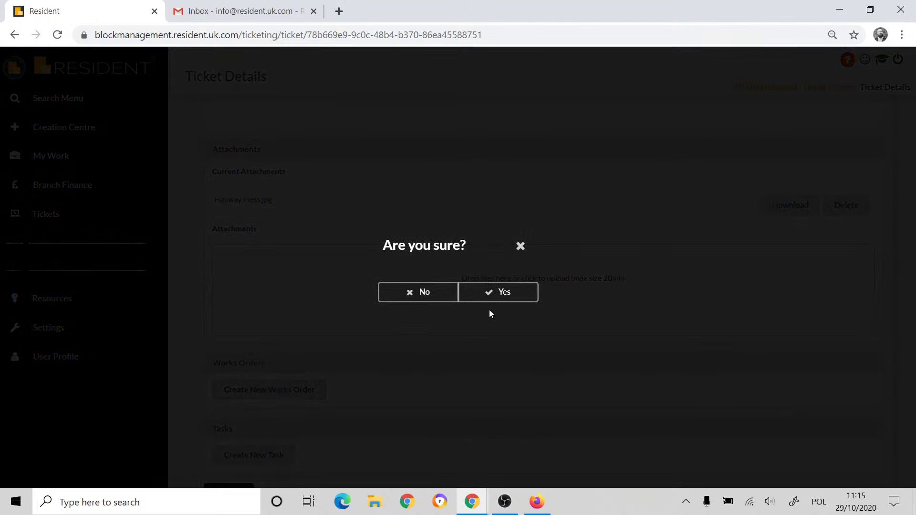
{"action": "left_click", "coordinate": [520, 294]}
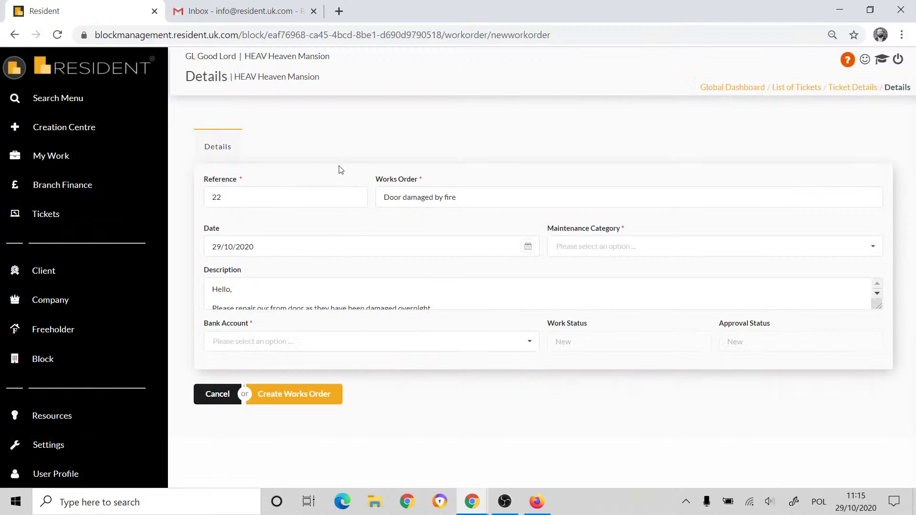
Examine the block name, works order title and description prefilled on the new works order.
{"action": "left_click_drag", "start_coordinate": [267, 57], "coordinate": [333, 61]}
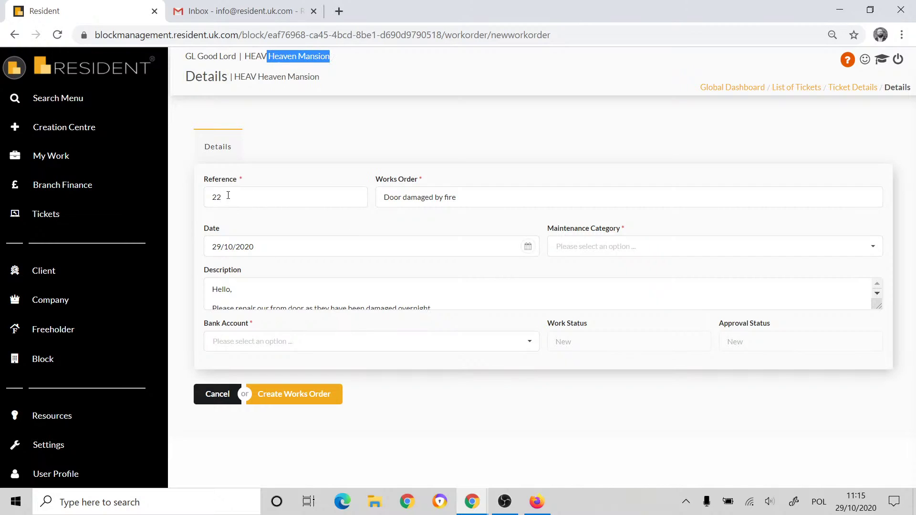
{"action": "left_click_drag", "start_coordinate": [387, 200], "coordinate": [496, 207]}
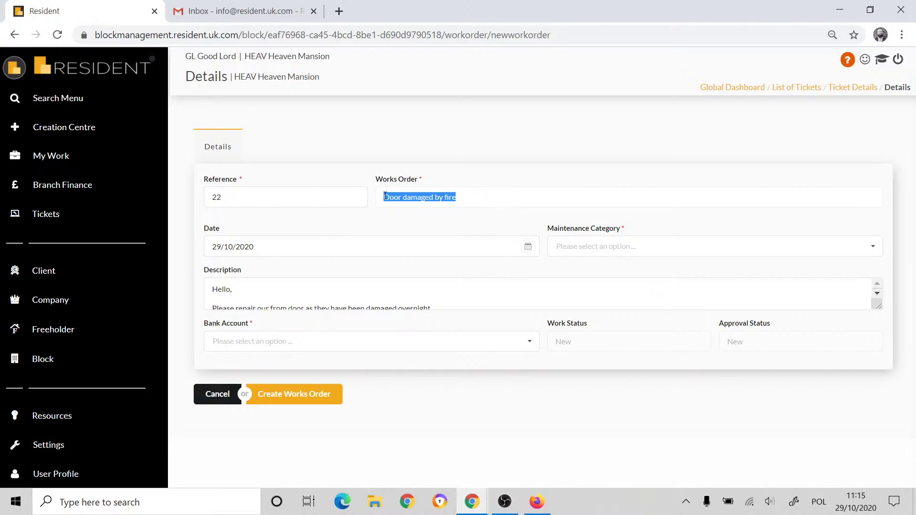
{"action": "scroll", "coordinate": [339, 294], "scroll_direction": "down", "scroll_amount": 5}
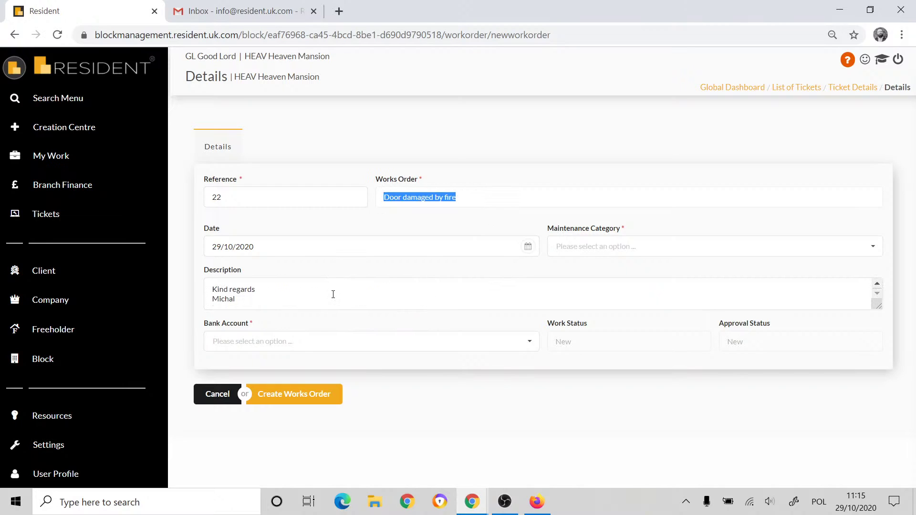
{"action": "scroll", "coordinate": [286, 298], "scroll_direction": "up", "scroll_amount": 5}
{"action": "scroll", "coordinate": [279, 296], "scroll_direction": "down", "scroll_amount": 5}
{"action": "scroll", "coordinate": [282, 295], "scroll_direction": "up", "scroll_amount": 5}
Set the works order's bank account to "Client account (default)" and its maintenance category to "Flat fire doors".
{"action": "left_click", "coordinate": [297, 342]}
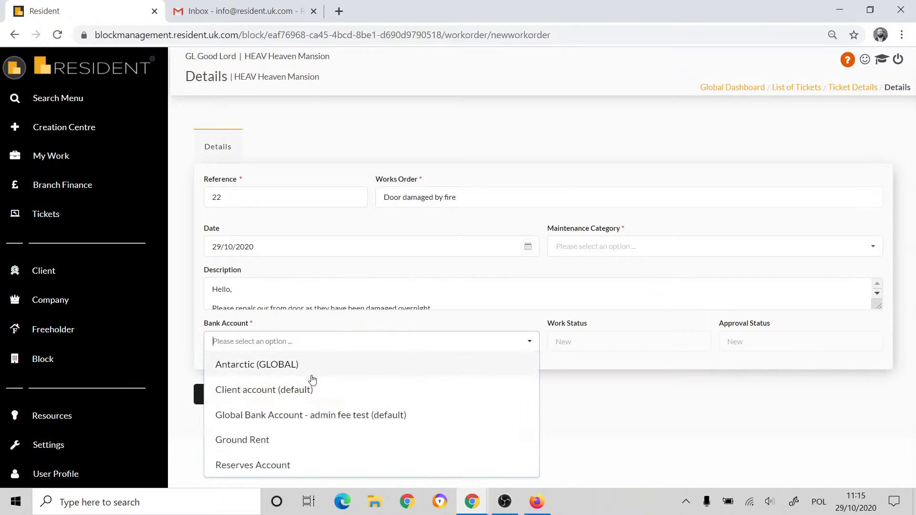
{"action": "left_click", "coordinate": [282, 390]}
{"action": "left_click", "coordinate": [283, 394]}
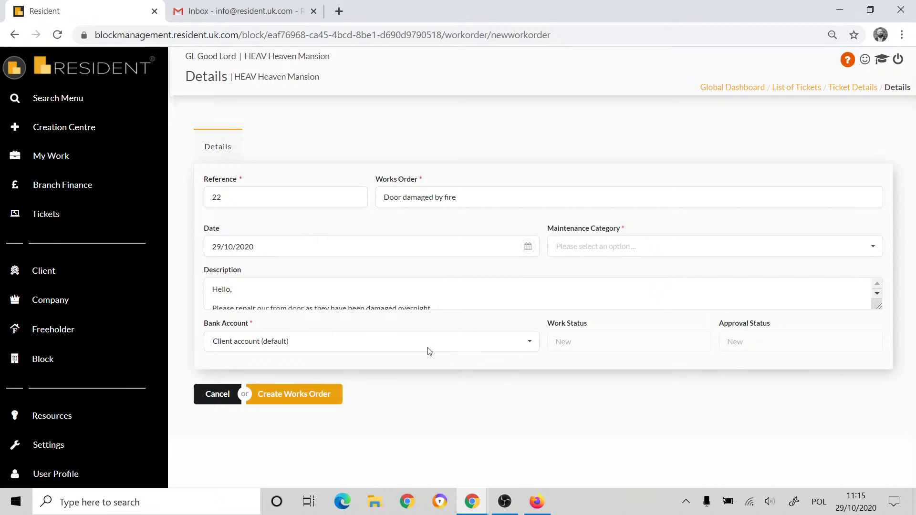
{"action": "left_click", "coordinate": [644, 244]}
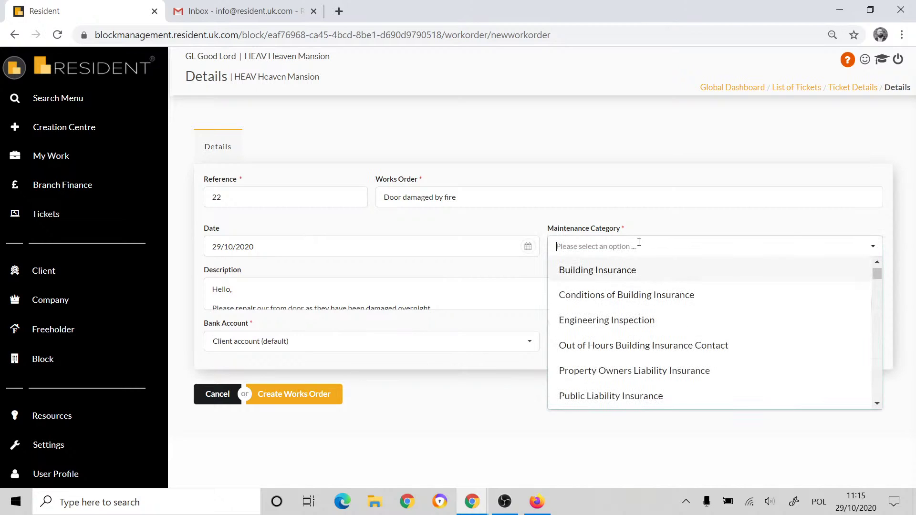
{"action": "type", "text": "door"}
{"action": "scroll", "coordinate": [633, 281], "scroll_direction": "down", "scroll_amount": 3}
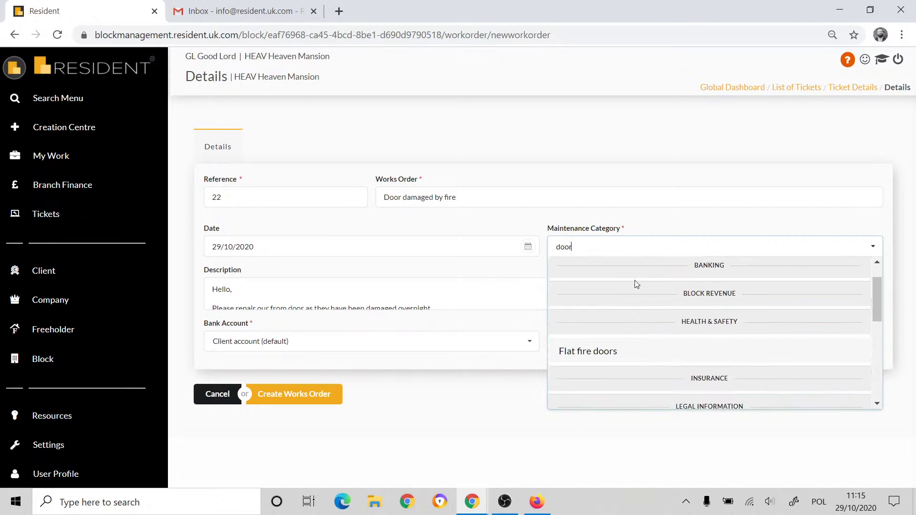
{"action": "left_click", "coordinate": [609, 319]}
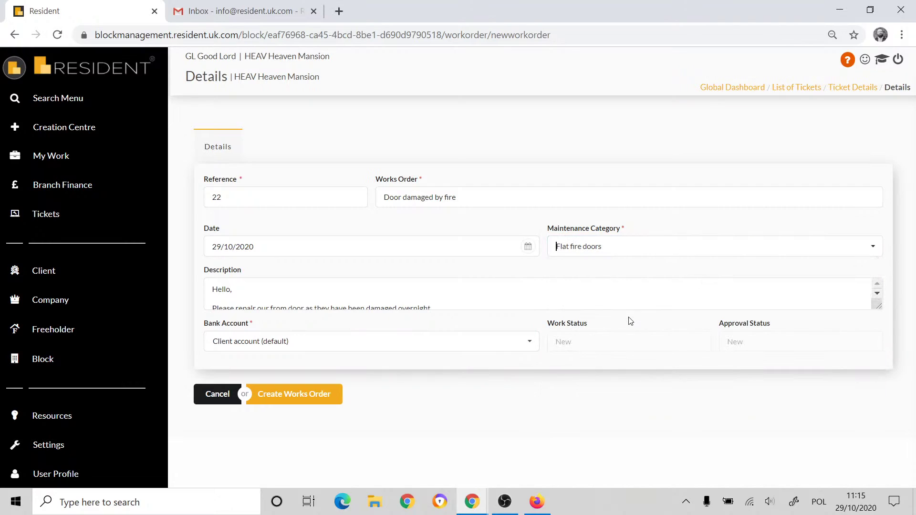
Create the works order for the fire-damaged door with the details entered.
{"action": "left_click", "coordinate": [297, 394]}
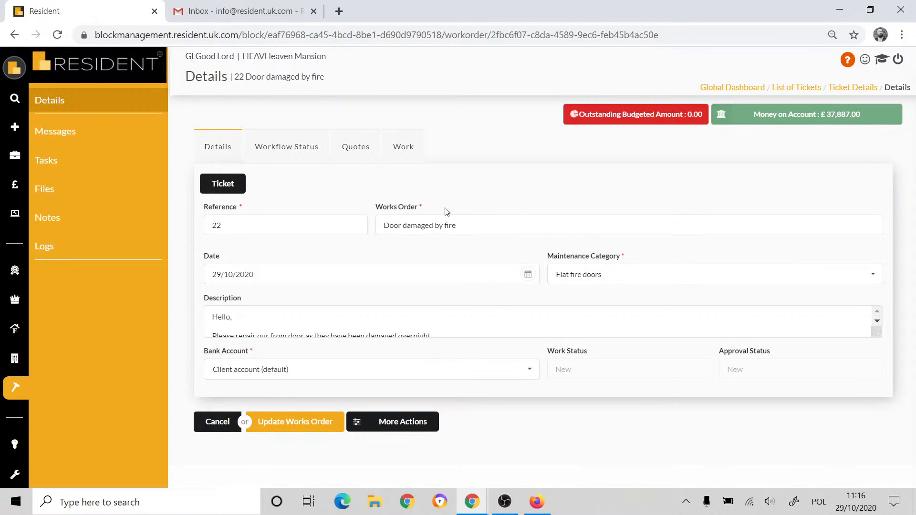
Examine the works order's workflow status, quote instructions, quote attachments and work instructions, ending on its main details.
{"action": "left_click", "coordinate": [287, 149]}
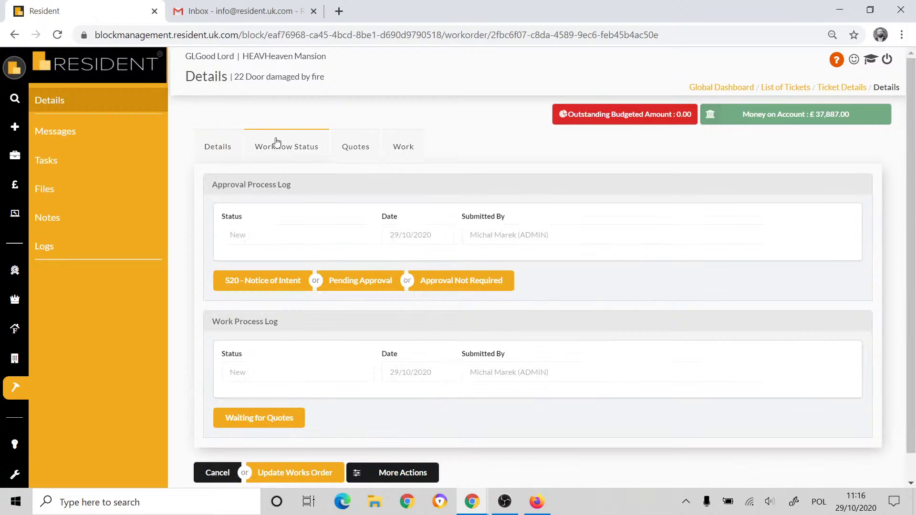
{"action": "left_click", "coordinate": [356, 149]}
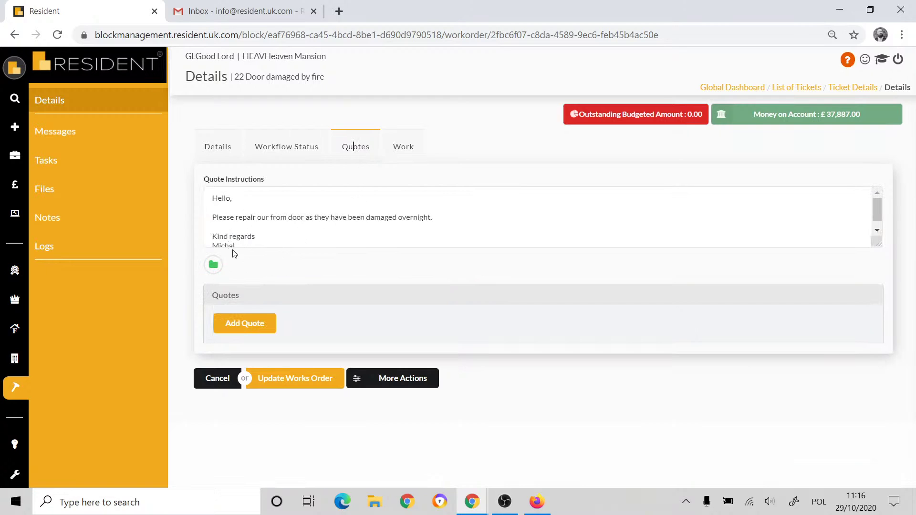
{"action": "left_click", "coordinate": [214, 265]}
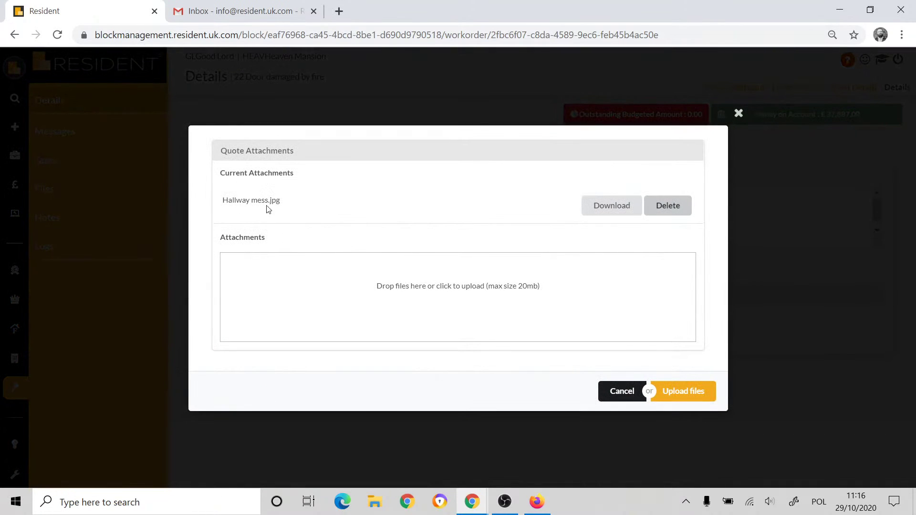
{"action": "left_click_drag", "start_coordinate": [223, 200], "coordinate": [465, 174]}
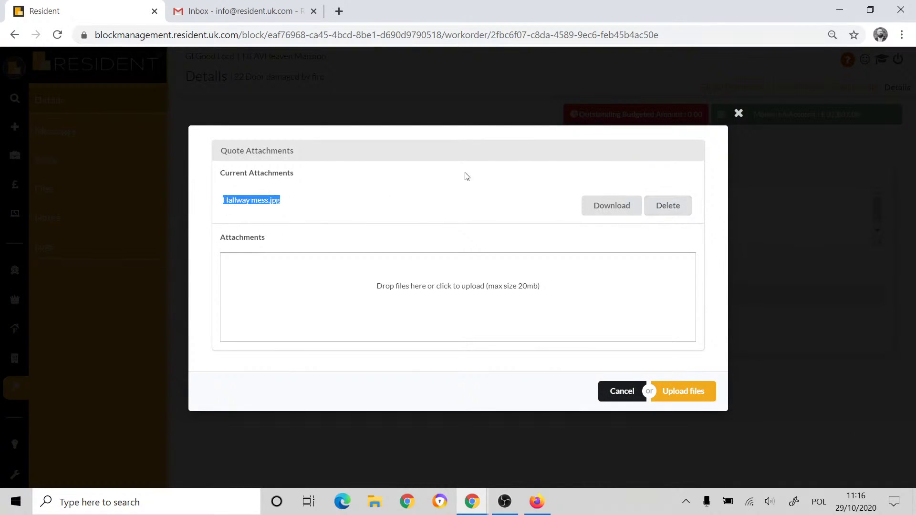
{"action": "left_click", "coordinate": [738, 114]}
{"action": "left_click", "coordinate": [402, 147]}
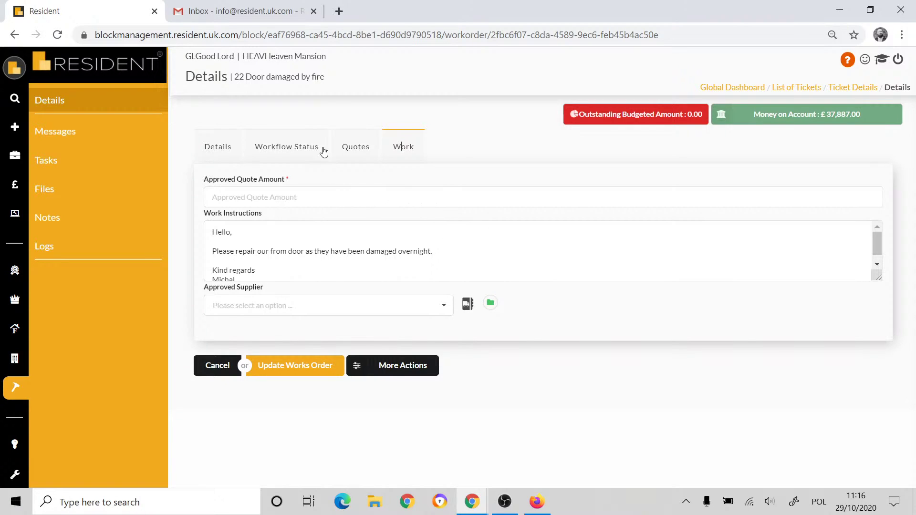
{"action": "left_click", "coordinate": [271, 150]}
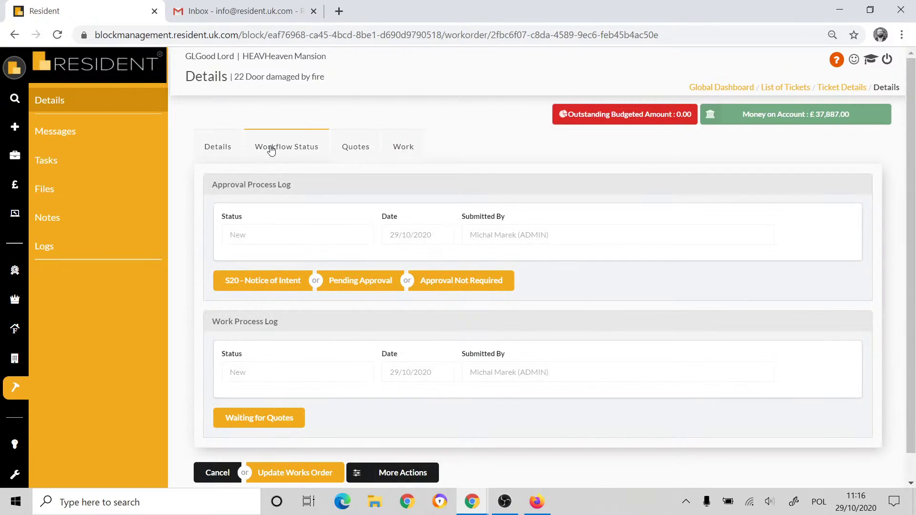
{"action": "left_click", "coordinate": [241, 148]}
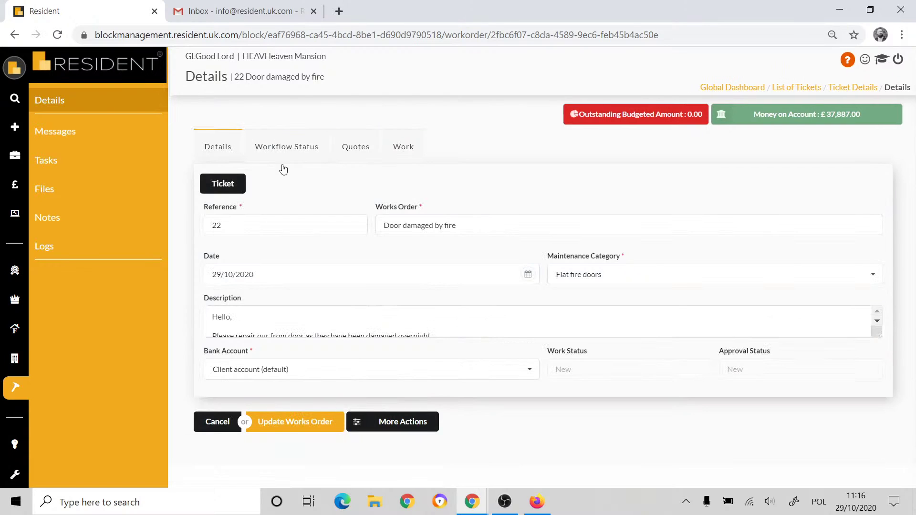
Open the linked ticket, check its attachments and works orders list, and reopen the works order from that list.
{"action": "left_click", "coordinate": [224, 188]}
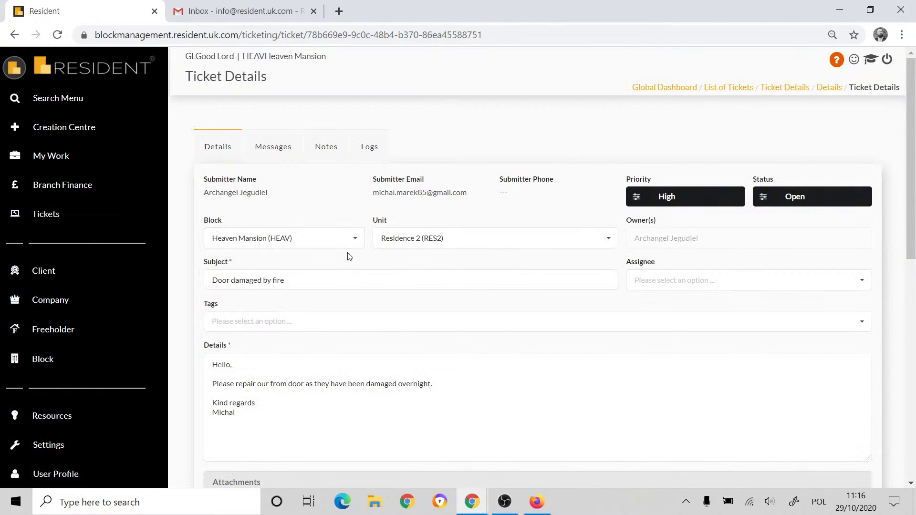
{"action": "scroll", "coordinate": [381, 310], "scroll_direction": "down", "scroll_amount": 3}
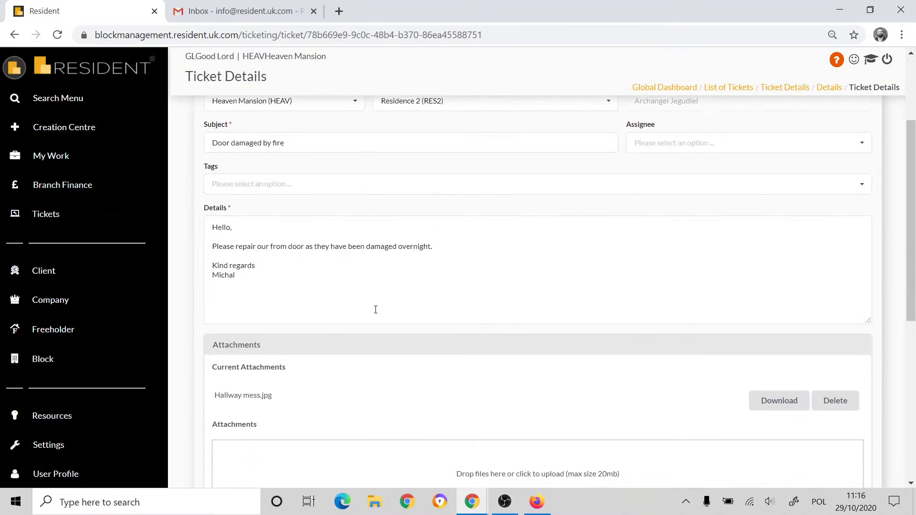
{"action": "scroll", "coordinate": [376, 310], "scroll_direction": "down", "scroll_amount": 7}
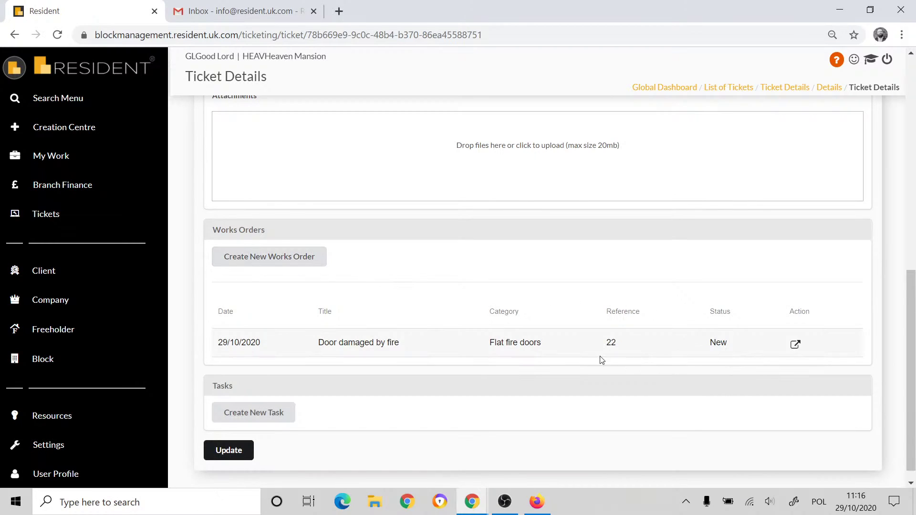
{"action": "left_click", "coordinate": [797, 345]}
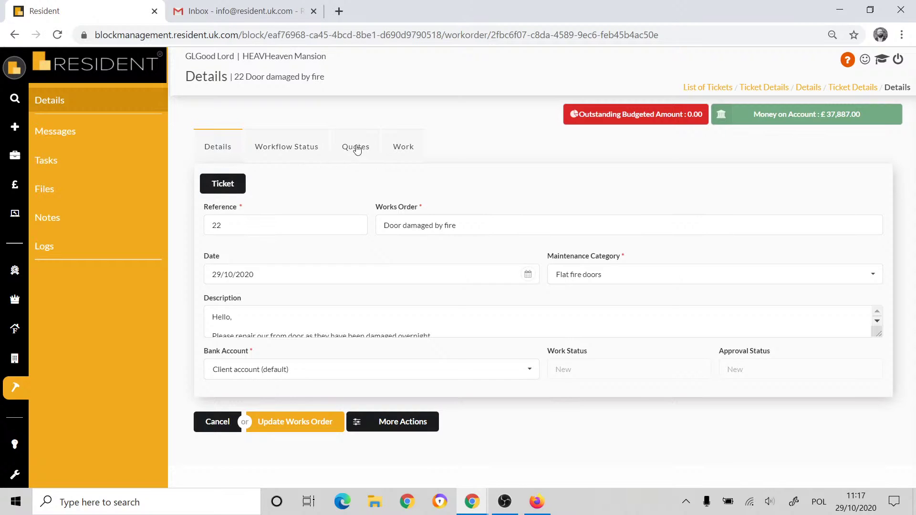
Set the works order's approved quote amount to 123 and choose Bul Dog (B) from the Black Book as approved supplier.
{"action": "left_click", "coordinate": [311, 149]}
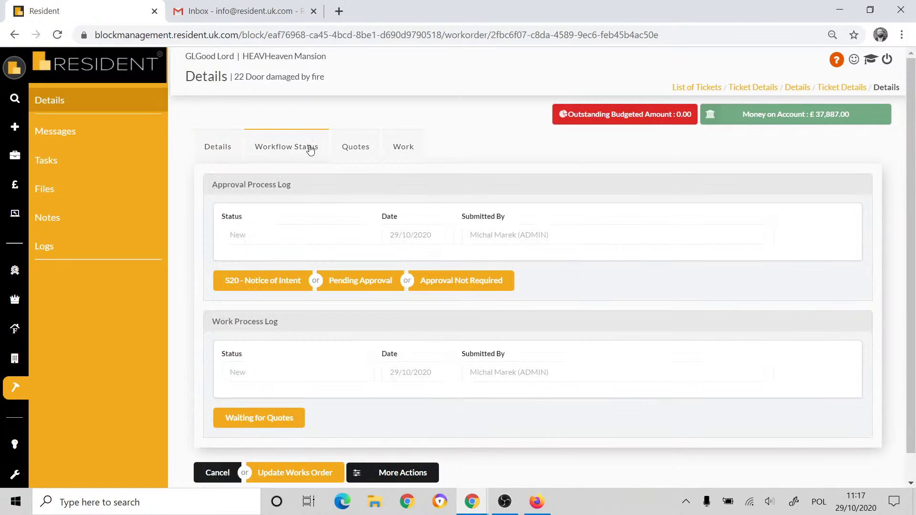
{"action": "left_click", "coordinate": [358, 150]}
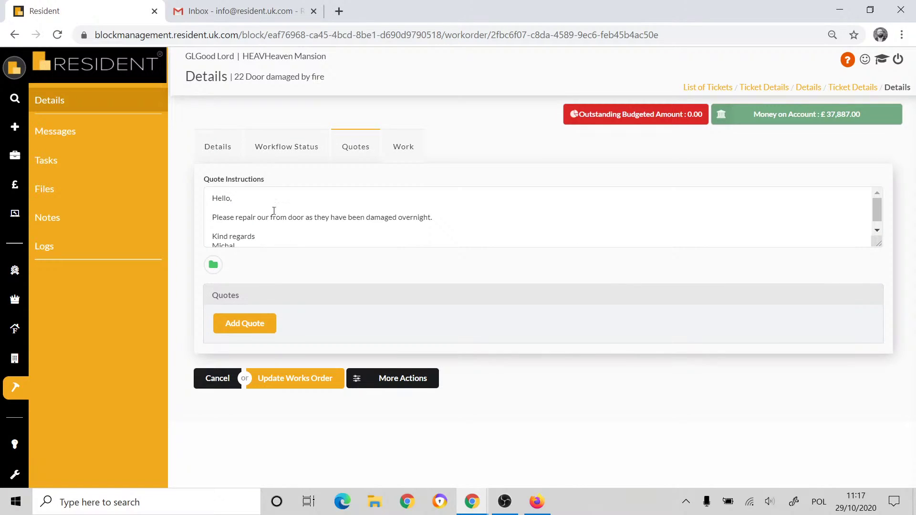
{"action": "left_click", "coordinate": [402, 149]}
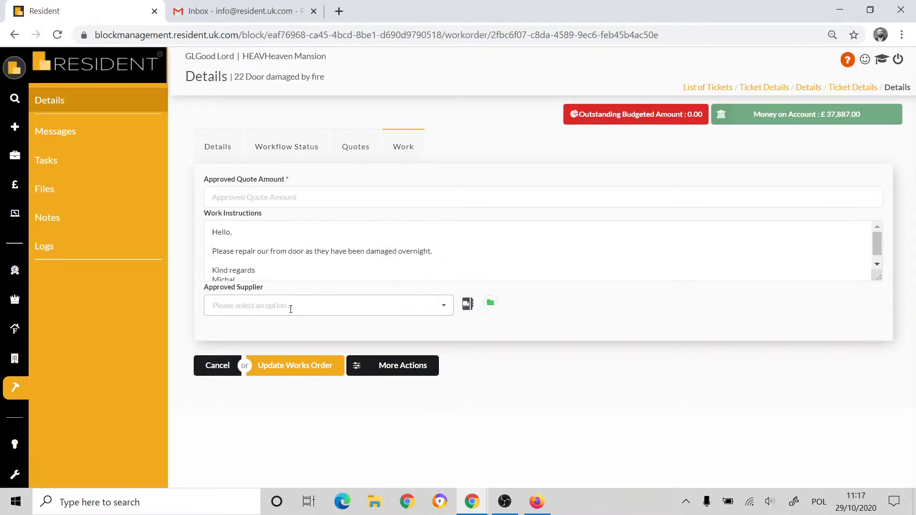
{"action": "left_click", "coordinate": [232, 190]}
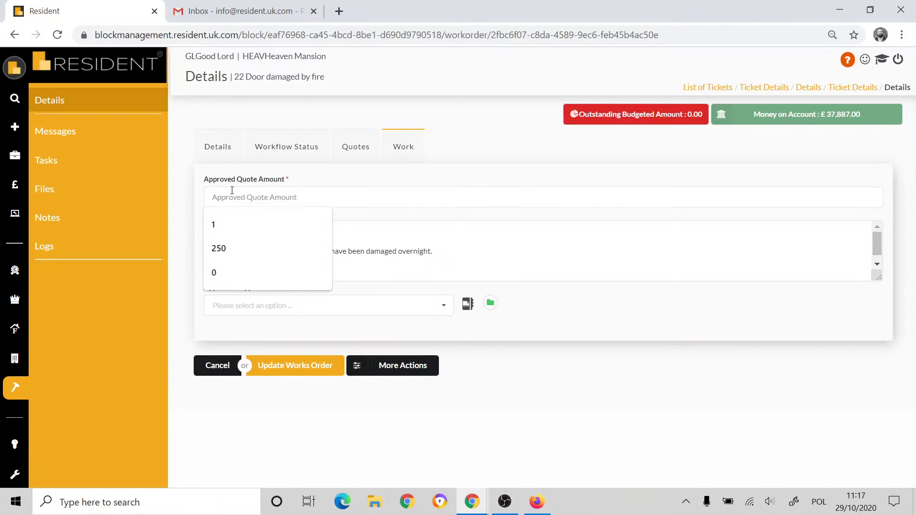
{"action": "type", "text": "123"}
{"action": "left_click", "coordinate": [336, 297]}
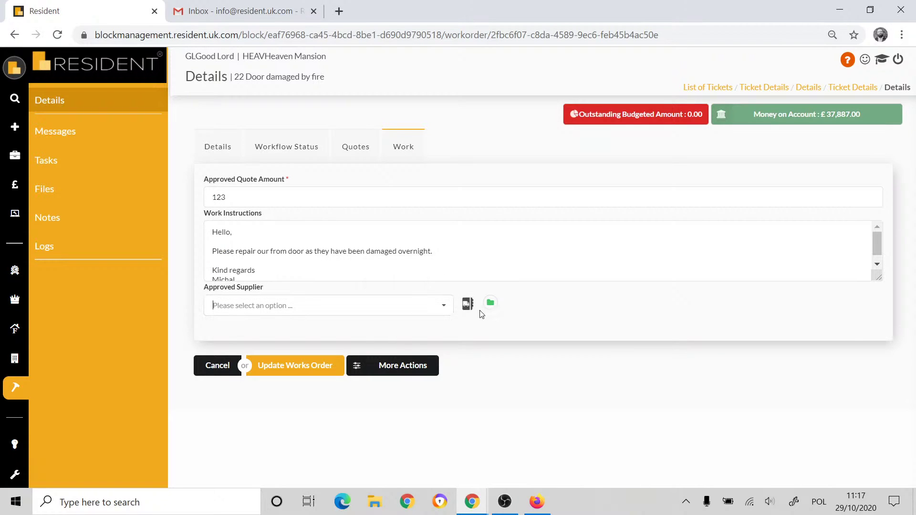
{"action": "left_click", "coordinate": [466, 305]}
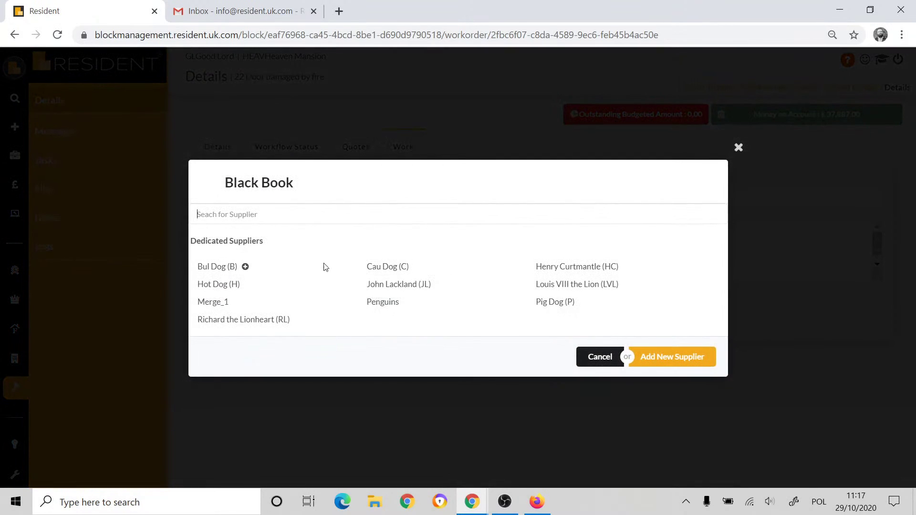
{"action": "left_click", "coordinate": [239, 266]}
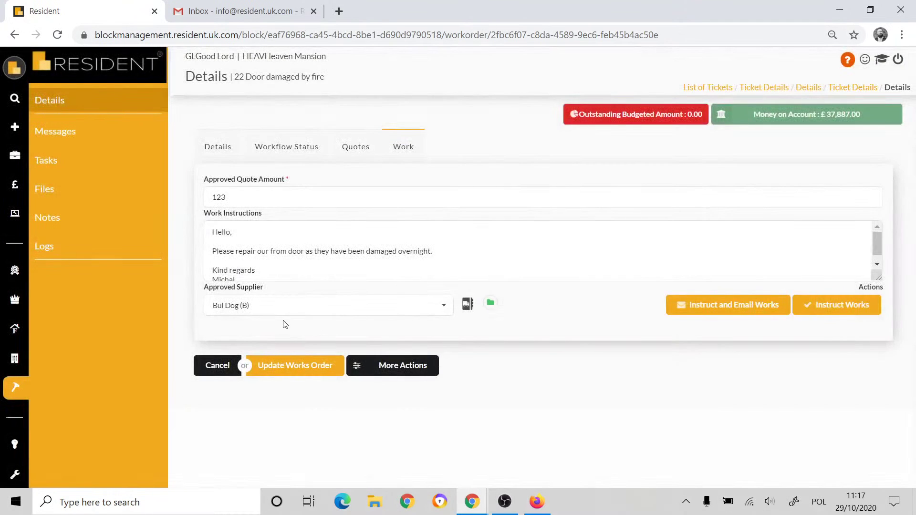
Instruct the works without e-mailing, agree to update the linked ticket, and set the ticket's status to In progress.
{"action": "left_click", "coordinate": [838, 305]}
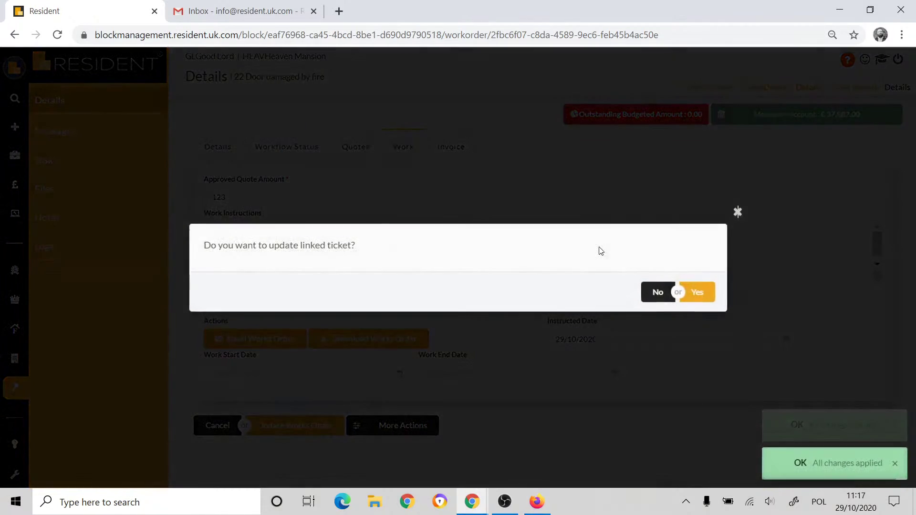
{"action": "left_click_drag", "start_coordinate": [203, 248], "coordinate": [372, 269]}
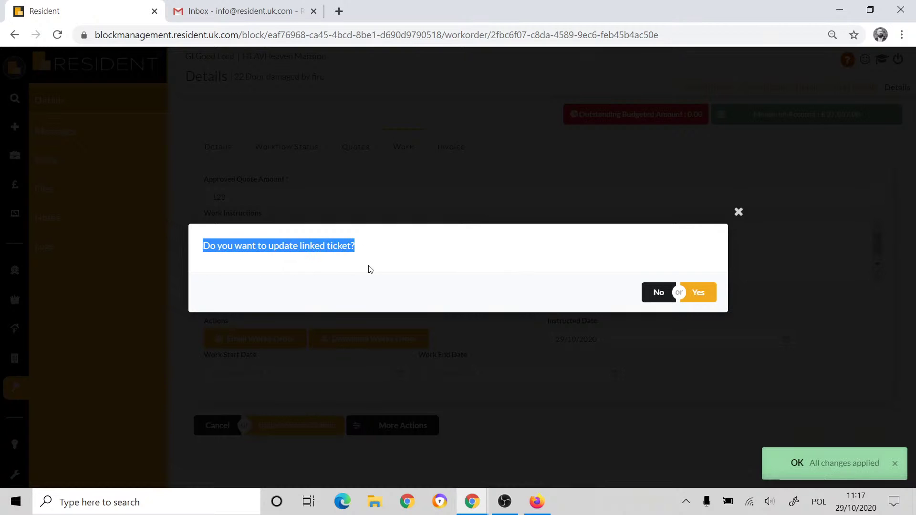
{"action": "left_click", "coordinate": [700, 293]}
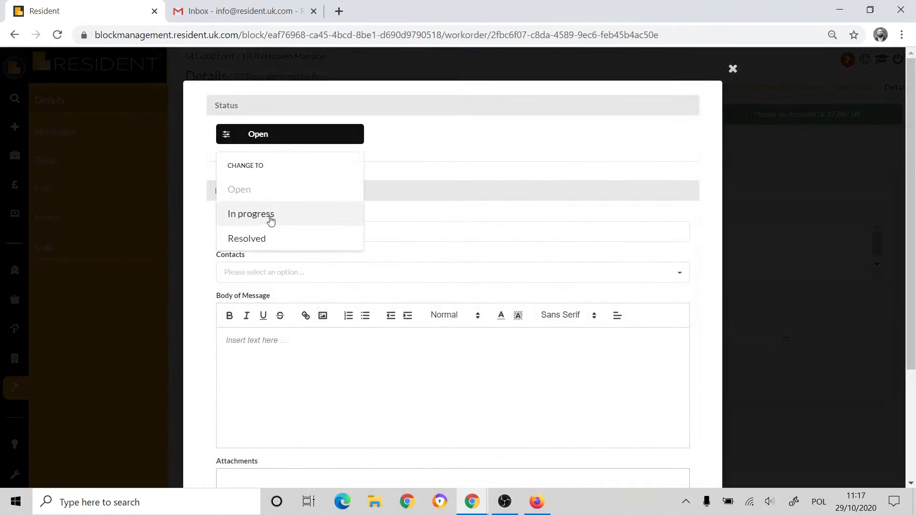
{"action": "left_click", "coordinate": [271, 215]}
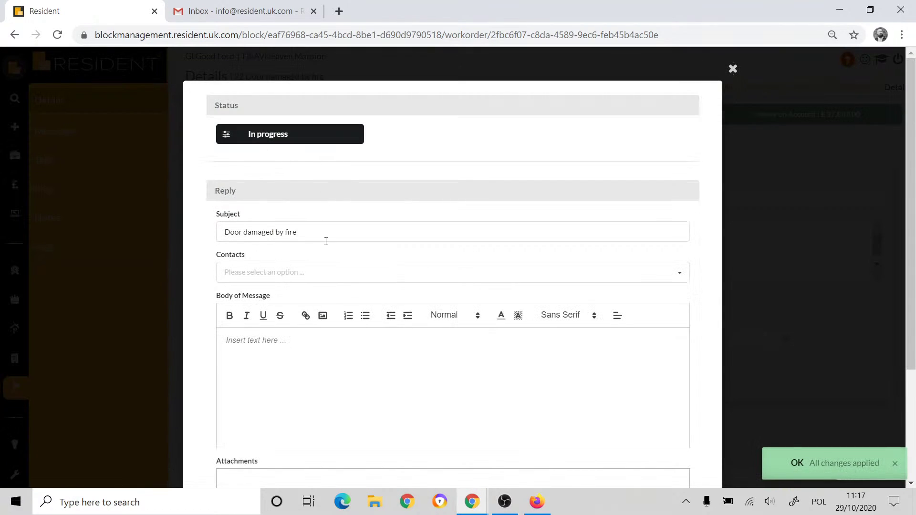
Add the ticket submitter's e-mail and the leaseholders of Residence 5, Residence 6 and Residence 7 as contacts for the reply.
{"action": "left_click", "coordinate": [296, 272]}
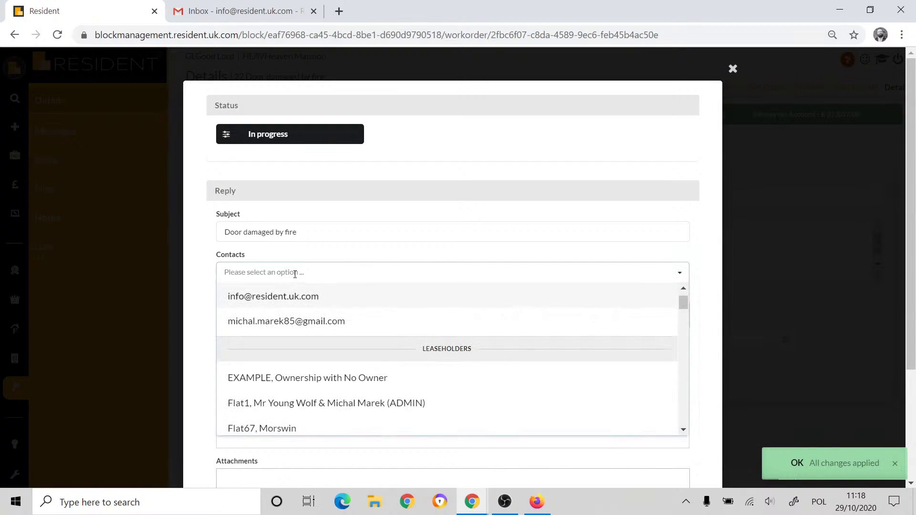
{"action": "scroll", "coordinate": [290, 307], "scroll_direction": "up", "scroll_amount": 1}
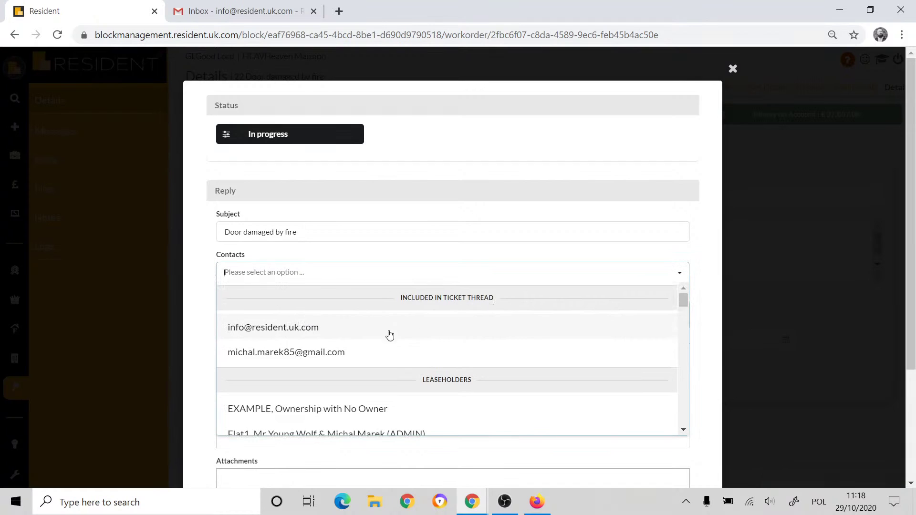
{"action": "left_click", "coordinate": [287, 354]}
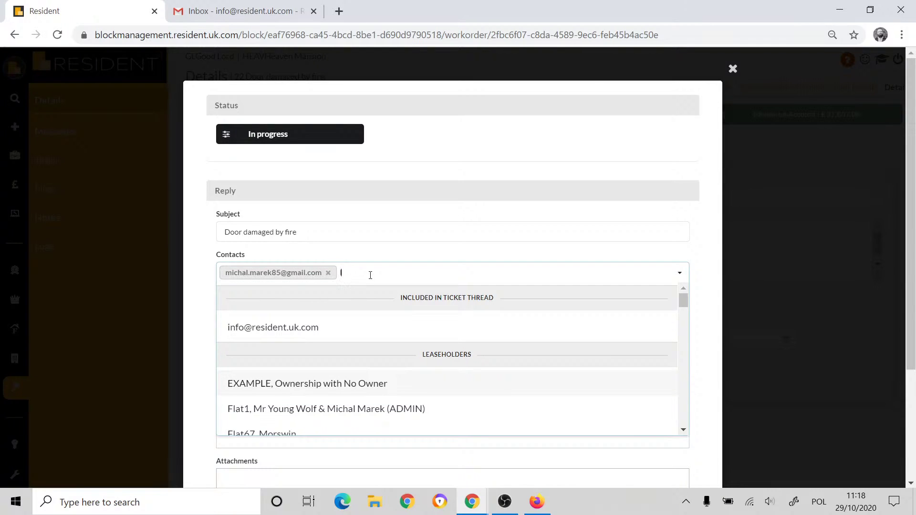
{"action": "scroll", "coordinate": [426, 344], "scroll_direction": "down", "scroll_amount": 4}
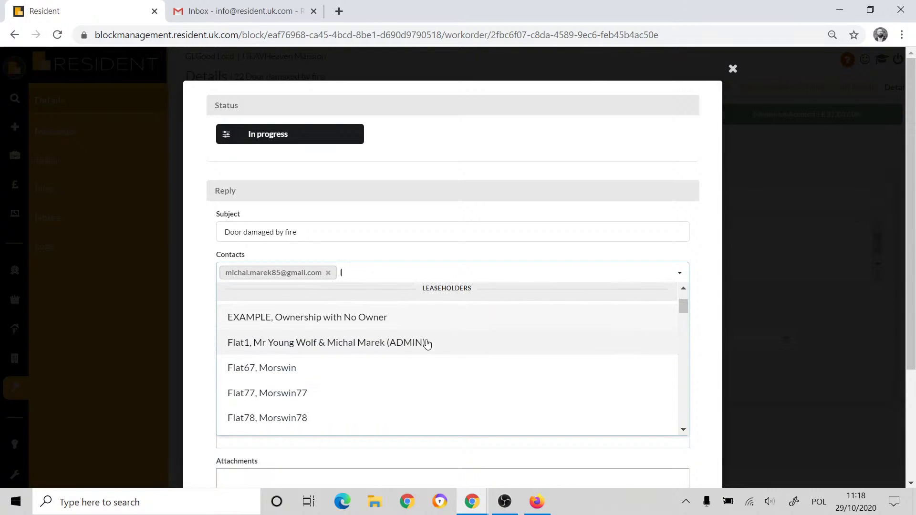
{"action": "scroll", "coordinate": [349, 366], "scroll_direction": "down", "scroll_amount": 3}
{"action": "scroll", "coordinate": [353, 365], "scroll_direction": "up", "scroll_amount": 3}
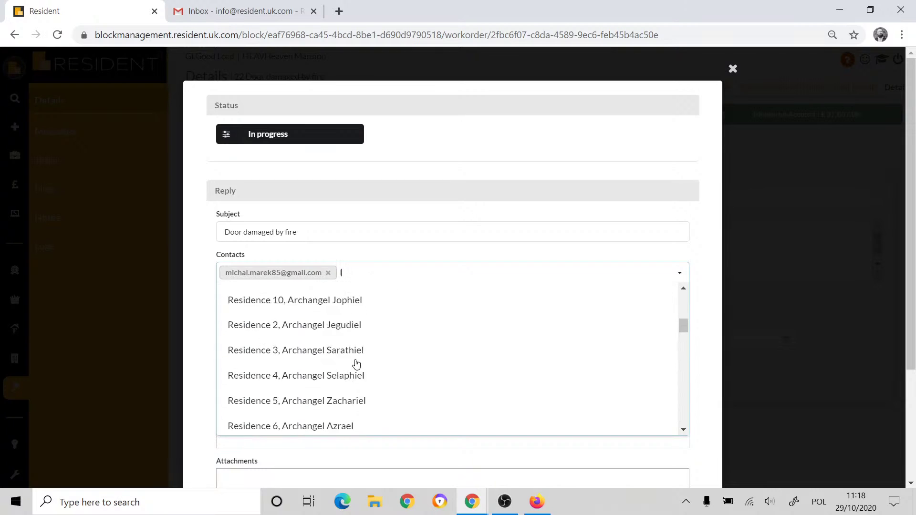
{"action": "scroll", "coordinate": [356, 364], "scroll_direction": "down", "scroll_amount": 1}
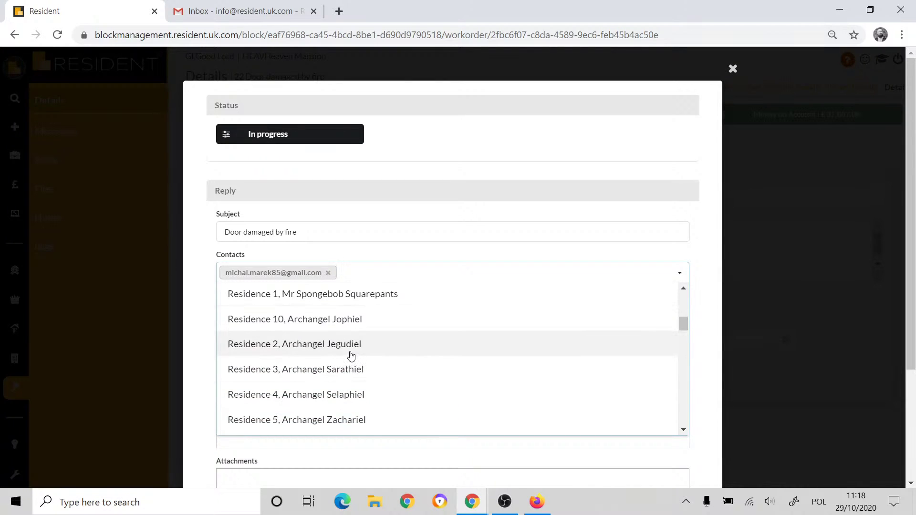
{"action": "scroll", "coordinate": [354, 355], "scroll_direction": "down", "scroll_amount": 1}
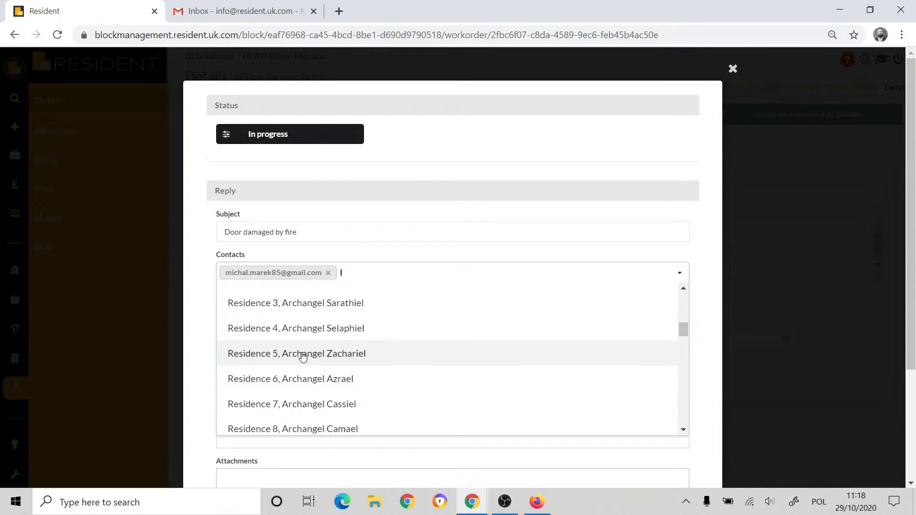
{"action": "left_click", "coordinate": [307, 358]}
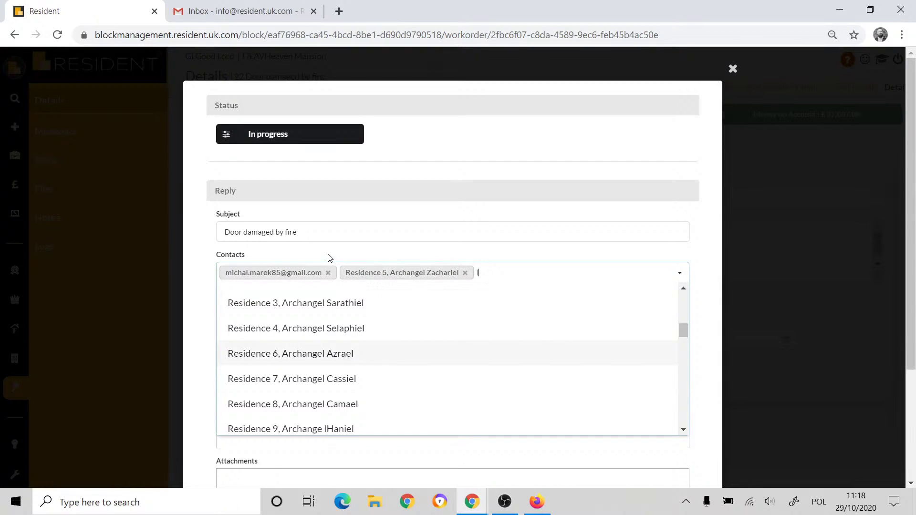
{"action": "left_click", "coordinate": [319, 357]}
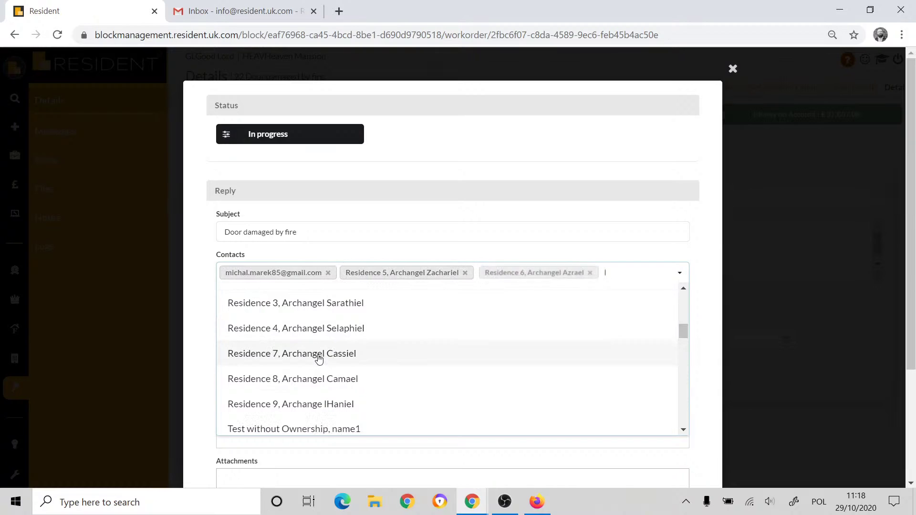
{"action": "left_click", "coordinate": [326, 355]}
Remove the surplus entries from the reply's contacts, keeping only the submitter and the leaseholders of Residences 5, 6 and 7.
{"action": "left_click", "coordinate": [673, 253]}
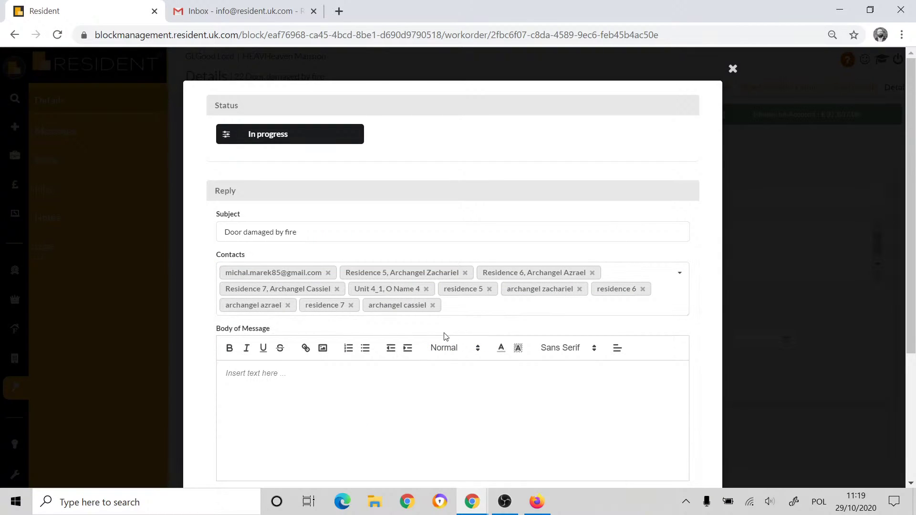
{"action": "left_click", "coordinate": [354, 305]}
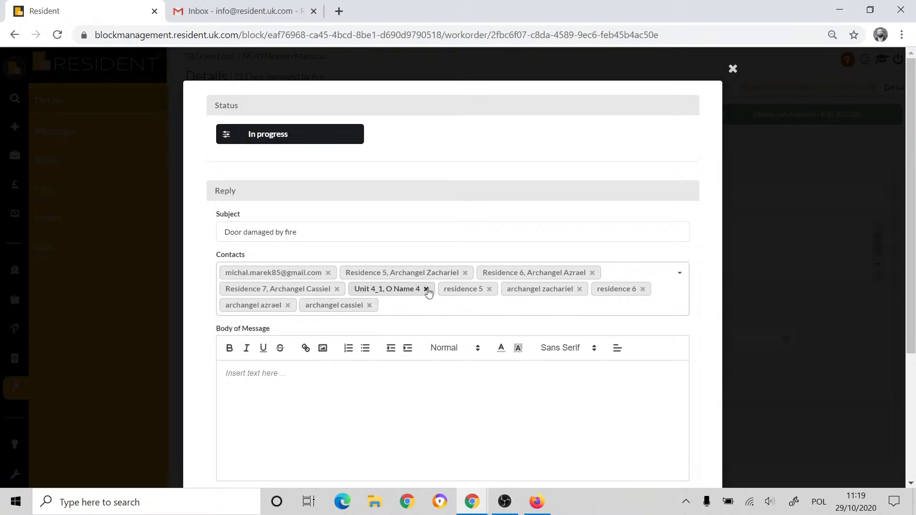
{"action": "left_click", "coordinate": [426, 289]}
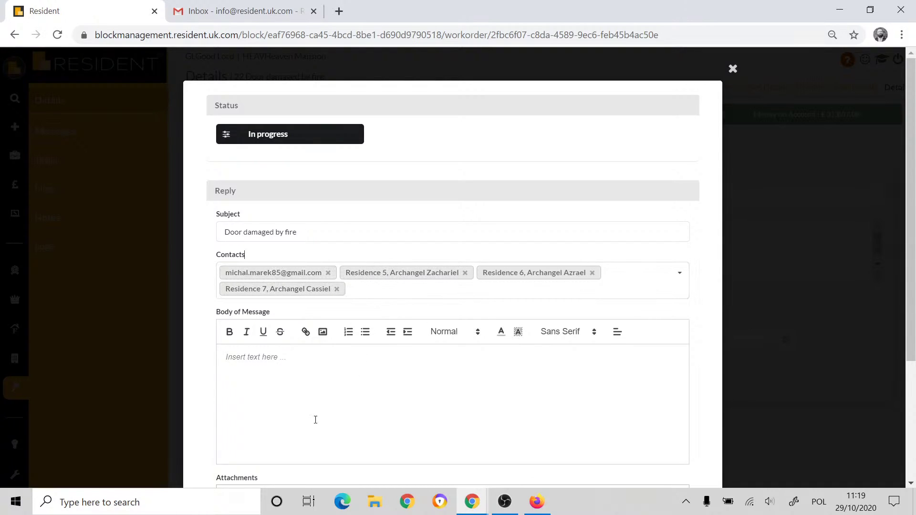
Write the reply's body with the greeting "Hello," and the message "Please be informed that our trusted contractor has been instructed.".
{"action": "scroll", "coordinate": [293, 393], "scroll_direction": "down", "scroll_amount": 3}
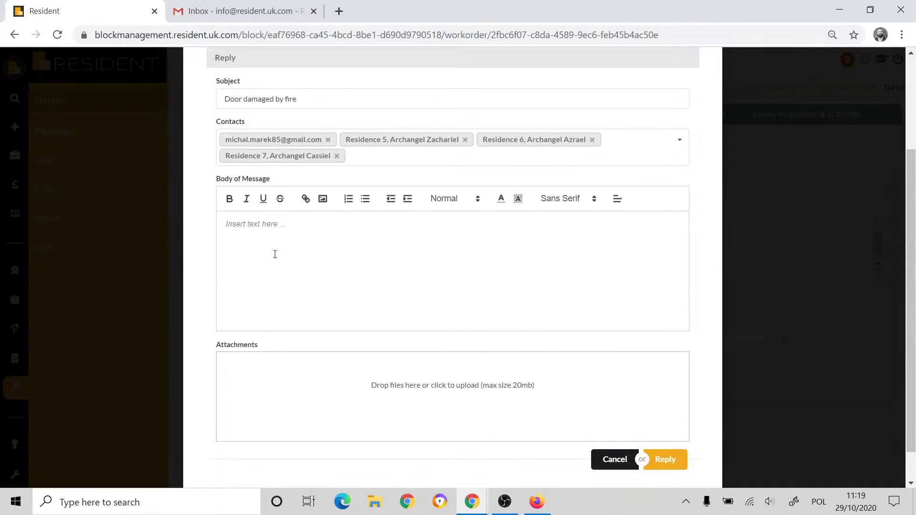
{"action": "type", "text": "He"}
{"action": "type", "text": "ase"}
{"action": "type", "text": " be informe"}
{"action": "type", "text": "d that"}
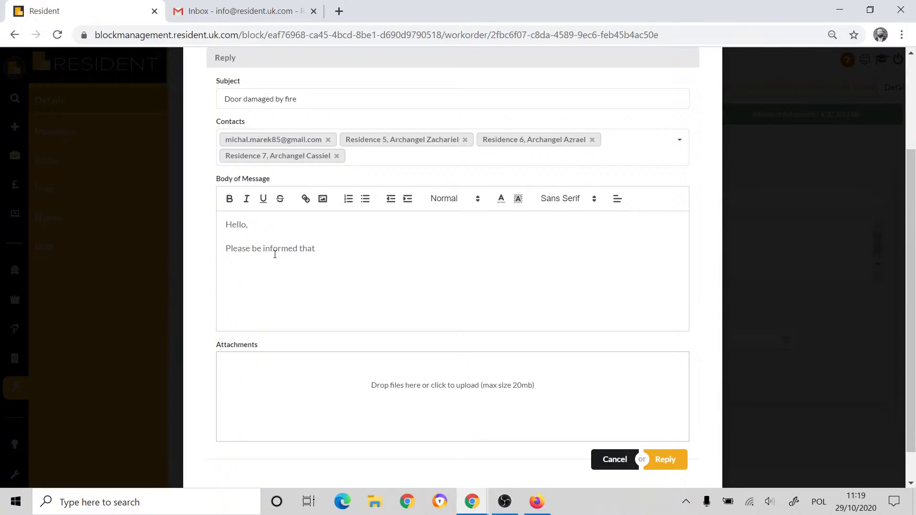
{"action": "type", "text": " our tusted c"}
{"action": "type", "text": "ted co"}
{"action": "type", "text": "ntracator"}
{"action": "type", "text": " has"}
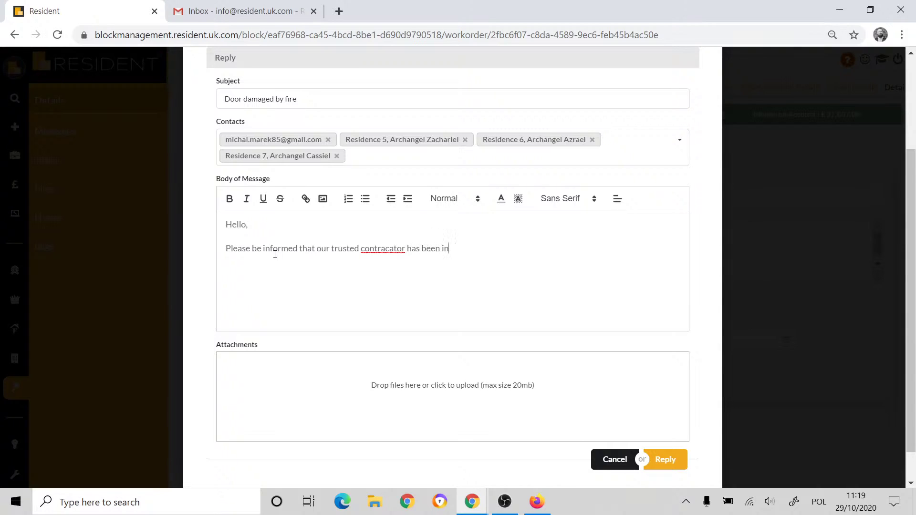
{"action": "type", "text": "been instruced."}
Close the reply's message with "Kind regards" and the sender's full name on the line below.
{"action": "key", "text": "Return"}
{"action": "type", "text": "Kind reargards"}
{"action": "key", "text": "Return"}
{"action": "type", "text": "Mi"}
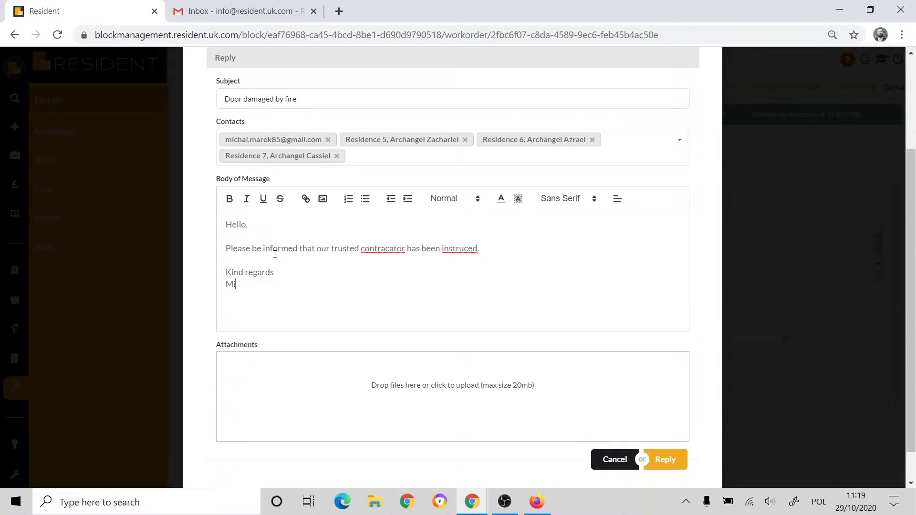
{"action": "type", "text": "chal Marek"}
Correct the spelling of "contractor" and "instructed" in the message and send the reply.
{"action": "right_click", "coordinate": [394, 248]}
{"action": "left_click", "coordinate": [411, 258]}
{"action": "right_click", "coordinate": [461, 248]}
{"action": "left_click", "coordinate": [491, 258]}
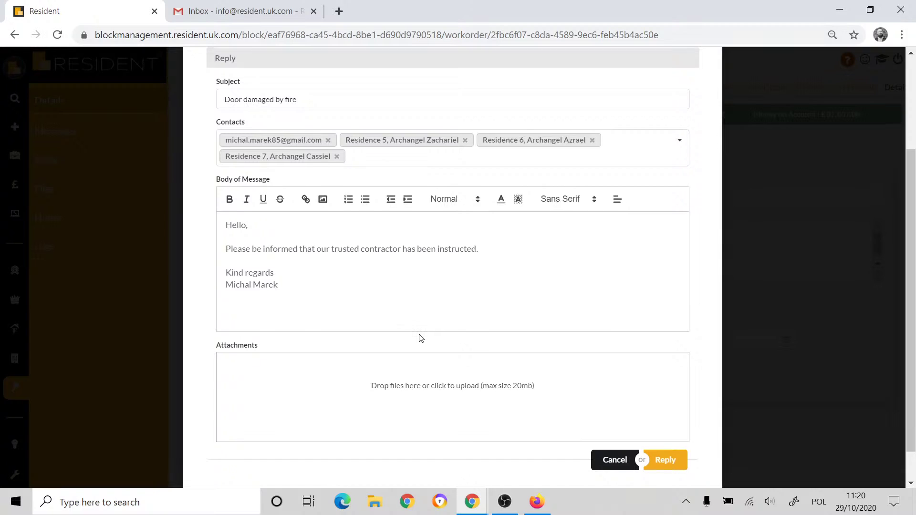
{"action": "scroll", "coordinate": [420, 338], "scroll_direction": "up", "scroll_amount": 3}
{"action": "scroll", "coordinate": [420, 339], "scroll_direction": "down", "scroll_amount": 4}
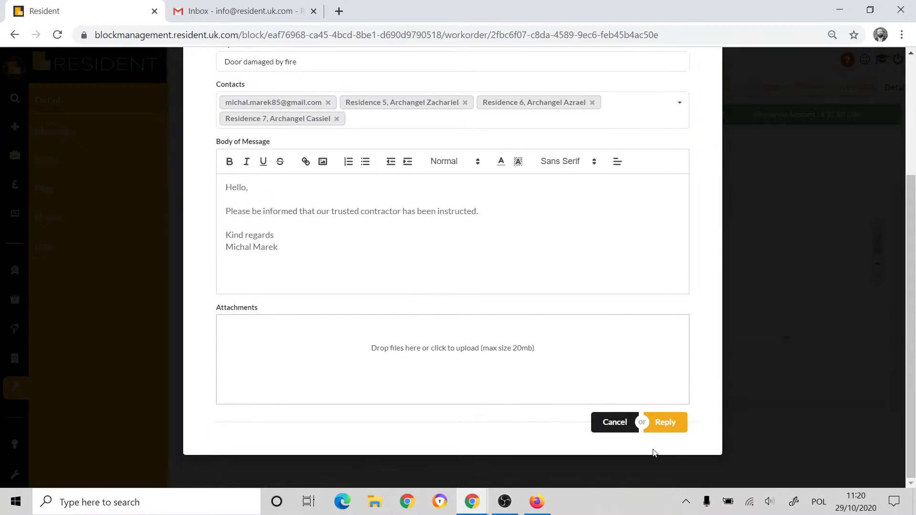
{"action": "left_click", "coordinate": [672, 423]}
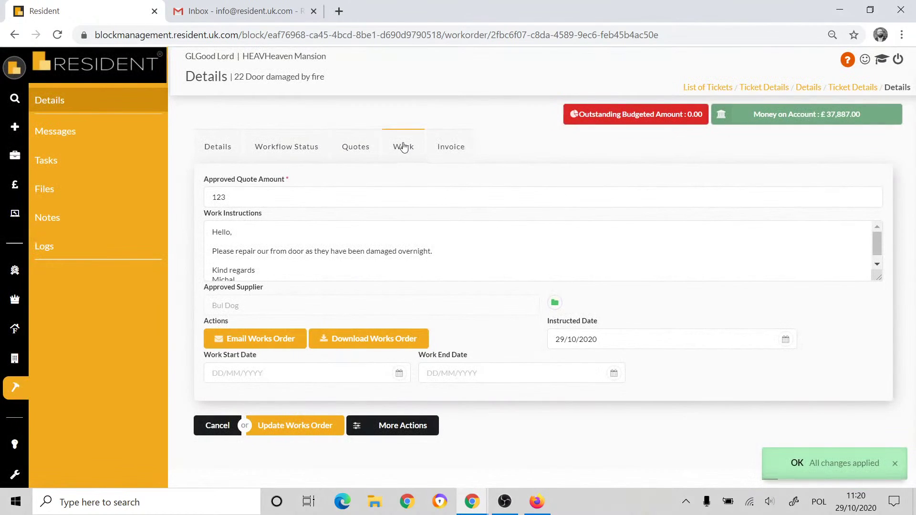
Open the linked ticket from the works order's details, show its messages and collapse both of them.
{"action": "left_click", "coordinate": [210, 147]}
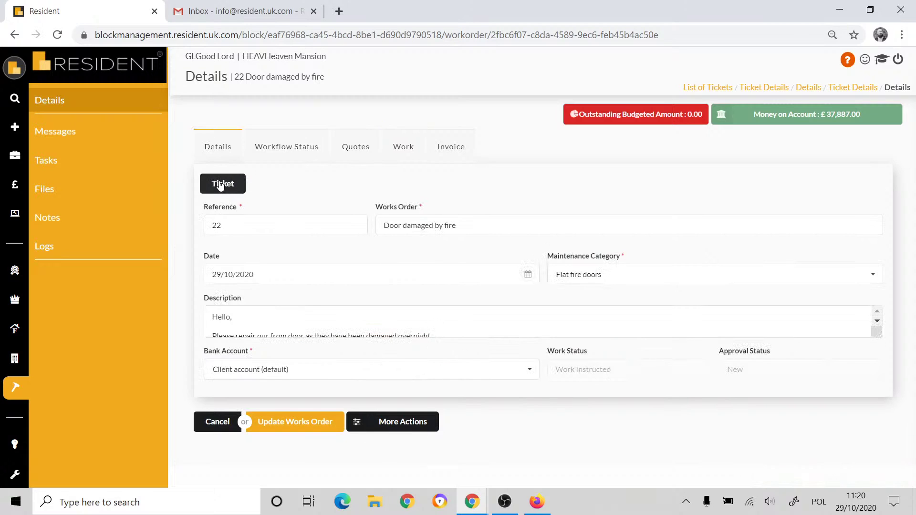
{"action": "left_click", "coordinate": [220, 185]}
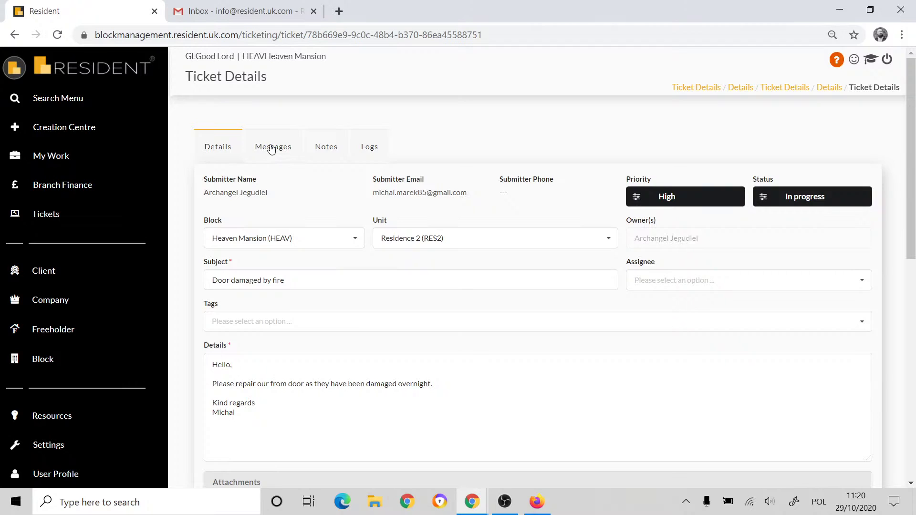
{"action": "left_click", "coordinate": [271, 148]}
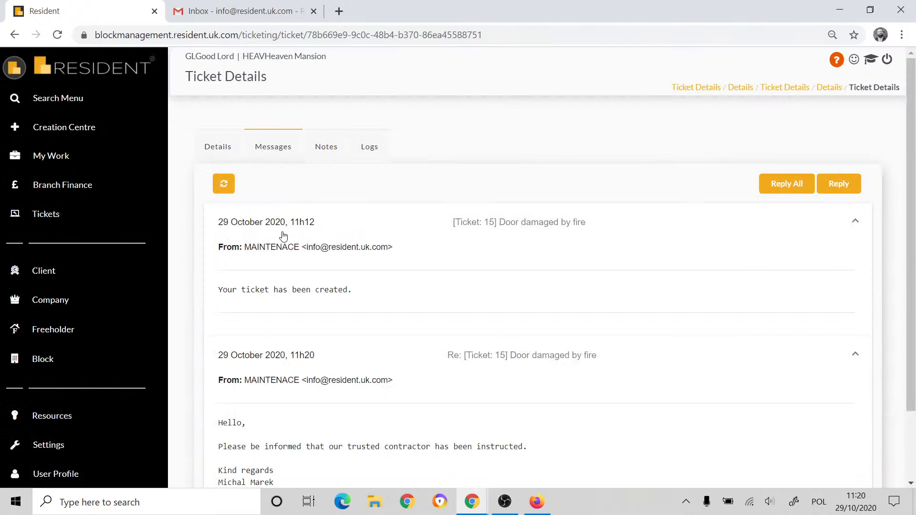
{"action": "left_click", "coordinate": [272, 230]}
{"action": "left_click", "coordinate": [277, 255]}
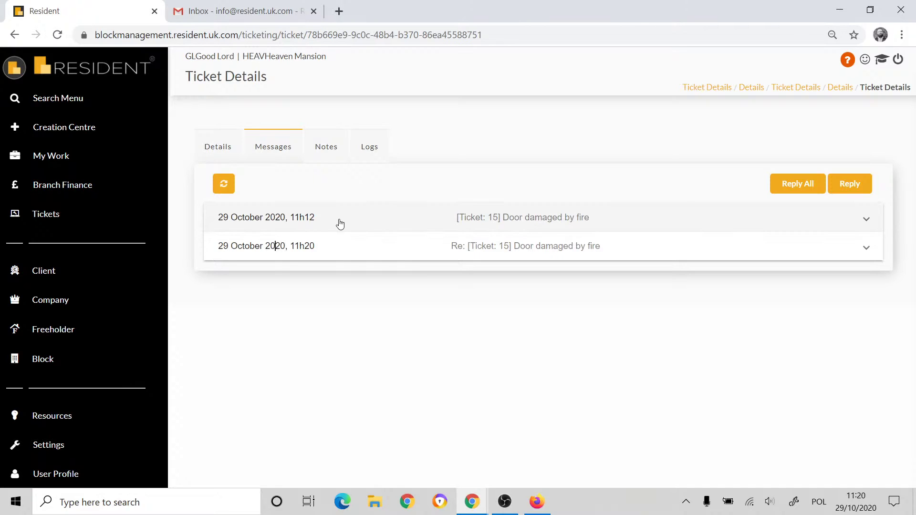
Expand the 11h12 and 11h20 messages and examine their text and the sender address of the first.
{"action": "left_click", "coordinate": [285, 221]}
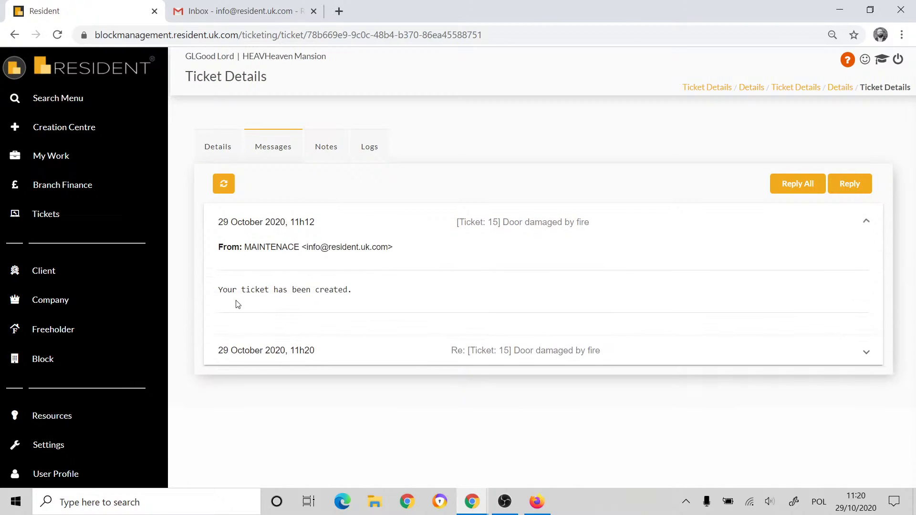
{"action": "left_click_drag", "start_coordinate": [219, 291], "coordinate": [358, 292]}
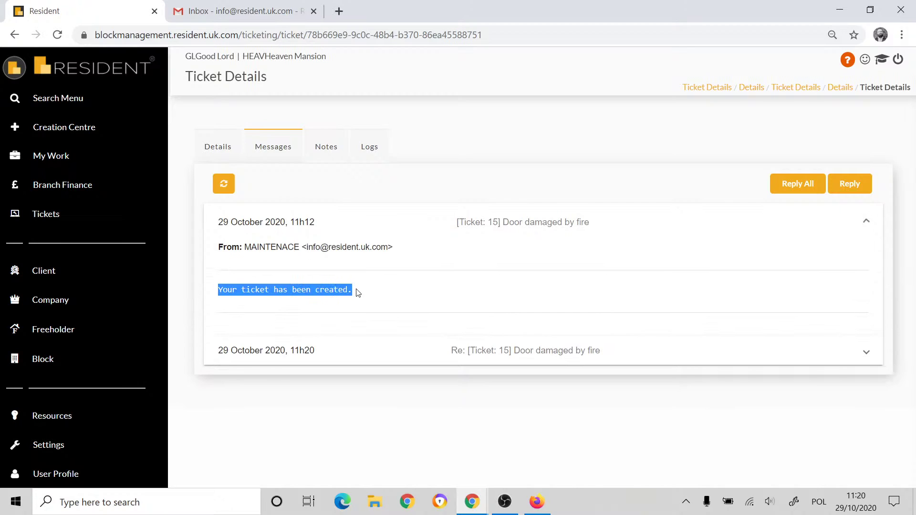
{"action": "left_click", "coordinate": [300, 350]}
{"action": "scroll", "coordinate": [353, 315], "scroll_direction": "down", "scroll_amount": 2}
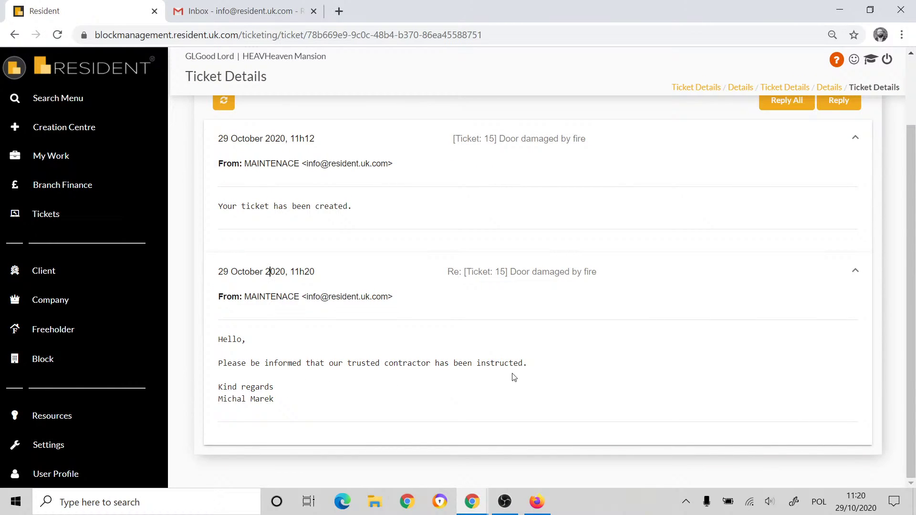
{"action": "left_click_drag", "start_coordinate": [219, 206], "coordinate": [371, 210]}
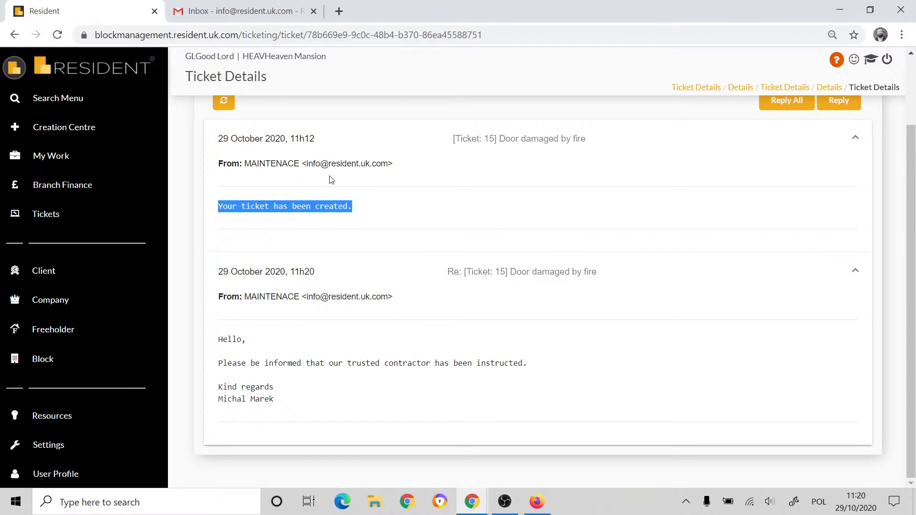
{"action": "left_click_drag", "start_coordinate": [308, 163], "coordinate": [389, 174]}
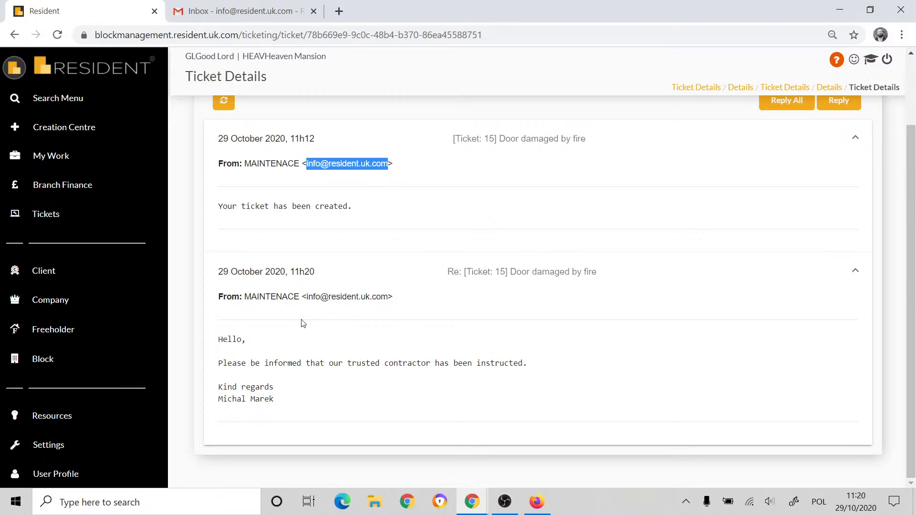
{"action": "left_click_drag", "start_coordinate": [217, 363], "coordinate": [532, 376]}
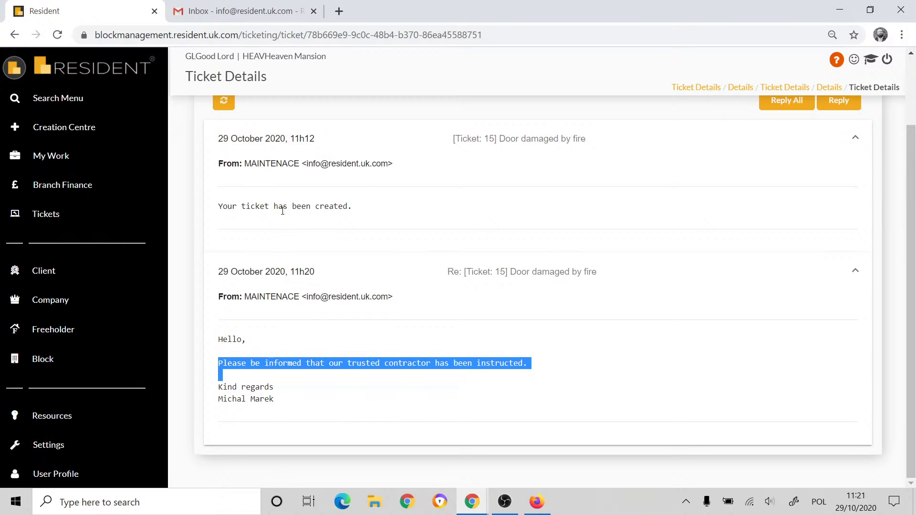
View the ticket's reply form, close it without sending, and re-examine the sender address of the 11h12 message.
{"action": "scroll", "coordinate": [267, 198], "scroll_direction": "up", "scroll_amount": 2}
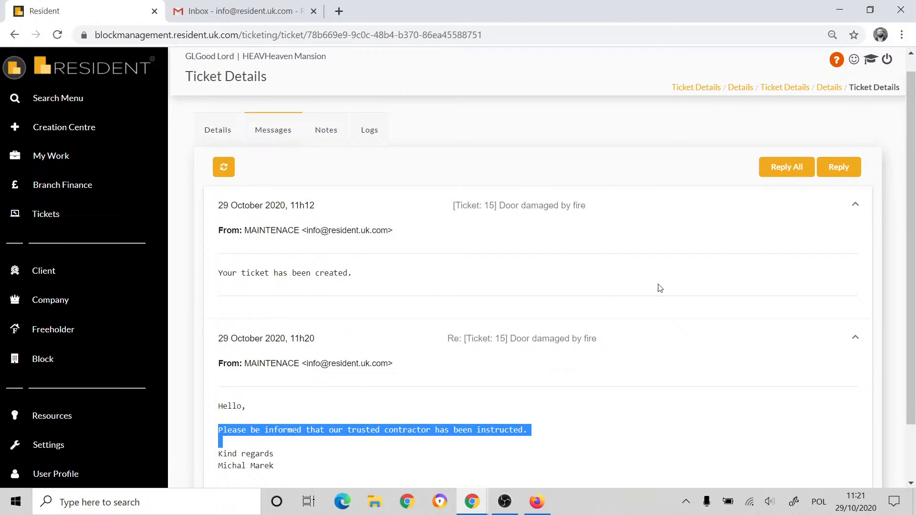
{"action": "left_click", "coordinate": [841, 169]}
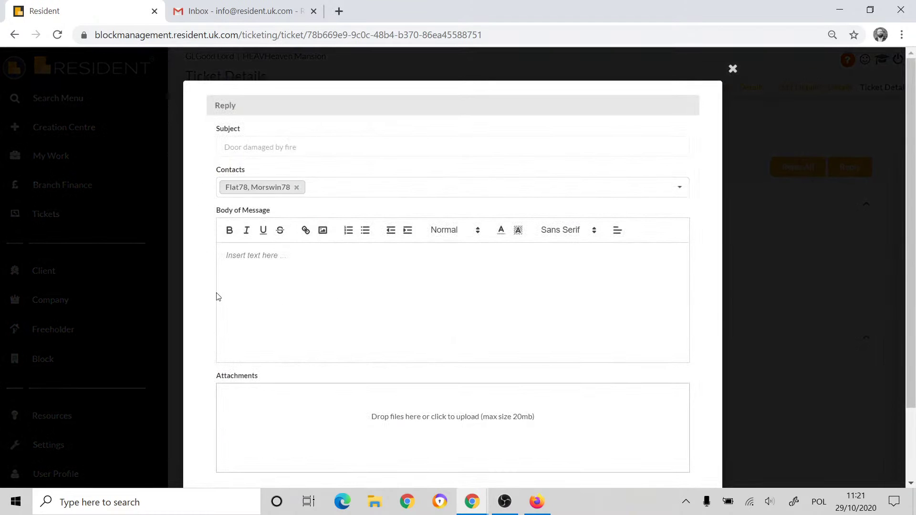
{"action": "left_click", "coordinate": [734, 70]}
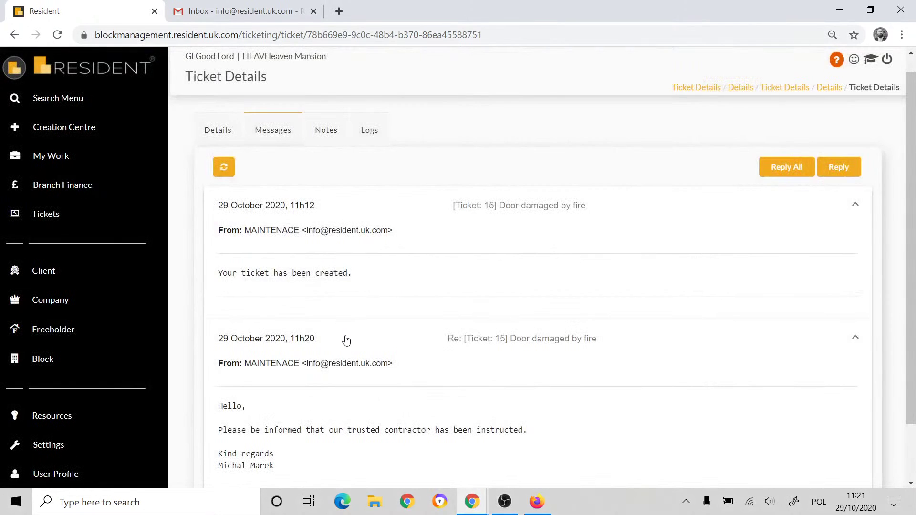
{"action": "left_click", "coordinate": [259, 341]}
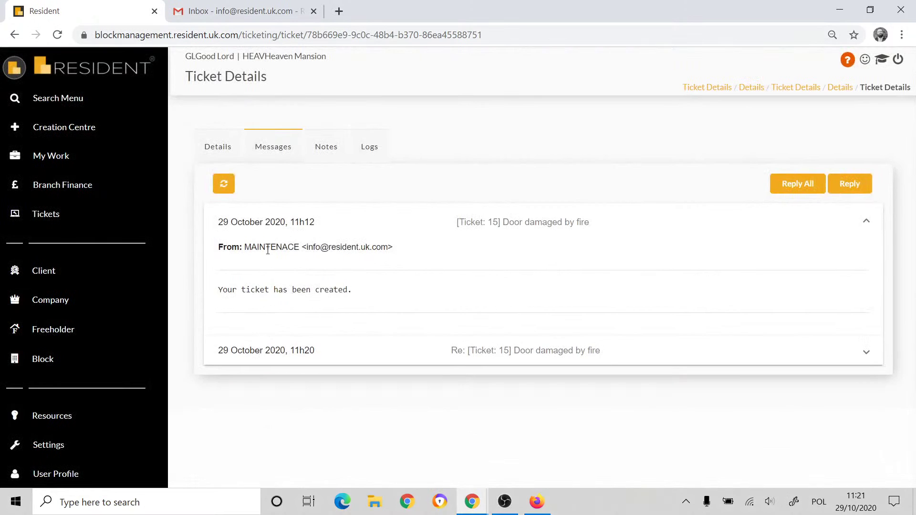
{"action": "left_click", "coordinate": [258, 221]}
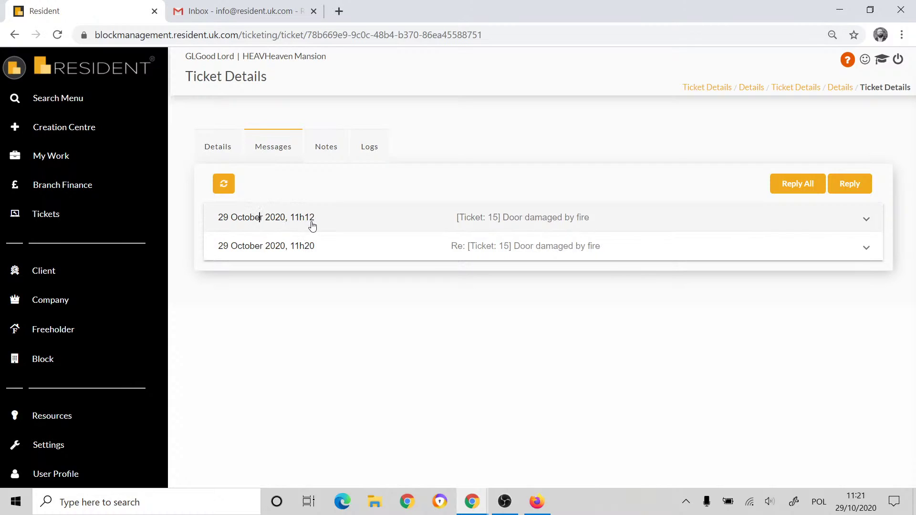
{"action": "left_click", "coordinate": [291, 217]}
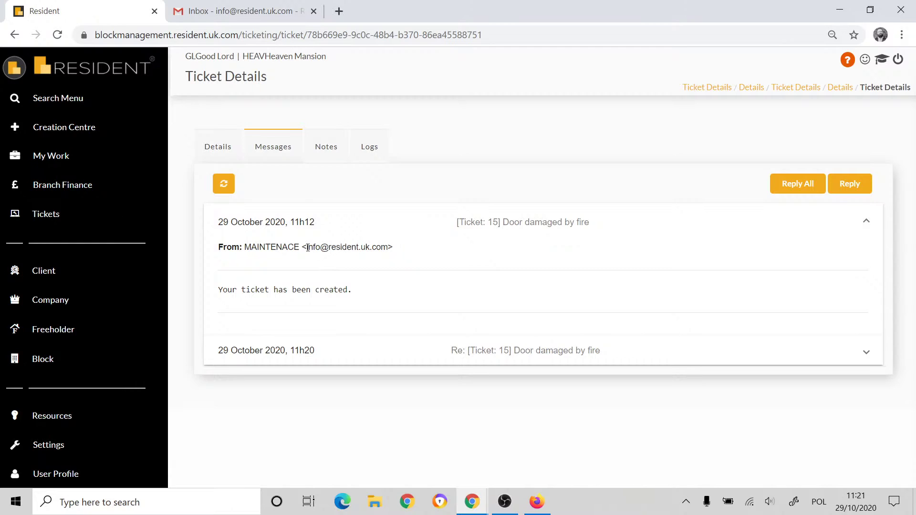
{"action": "left_click_drag", "start_coordinate": [307, 248], "coordinate": [391, 256]}
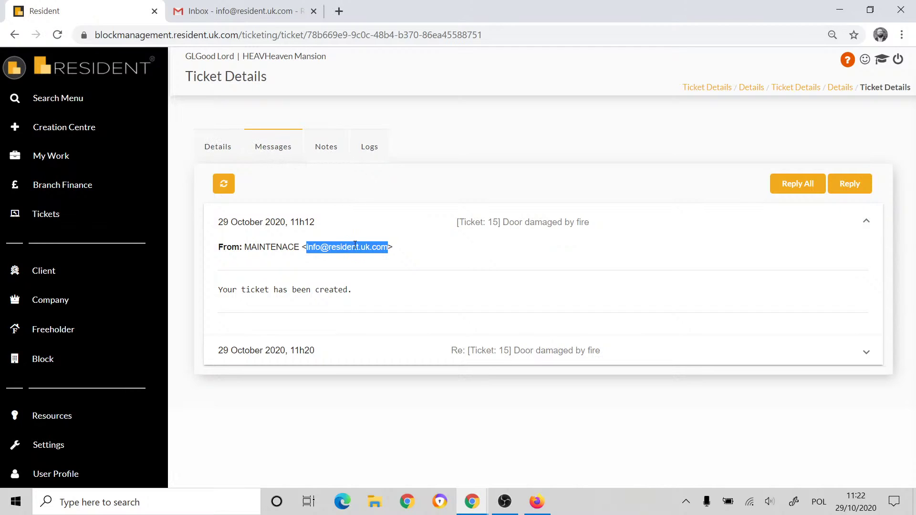
Add a note with the details "Note" to the ticket.
{"action": "left_click", "coordinate": [331, 149]}
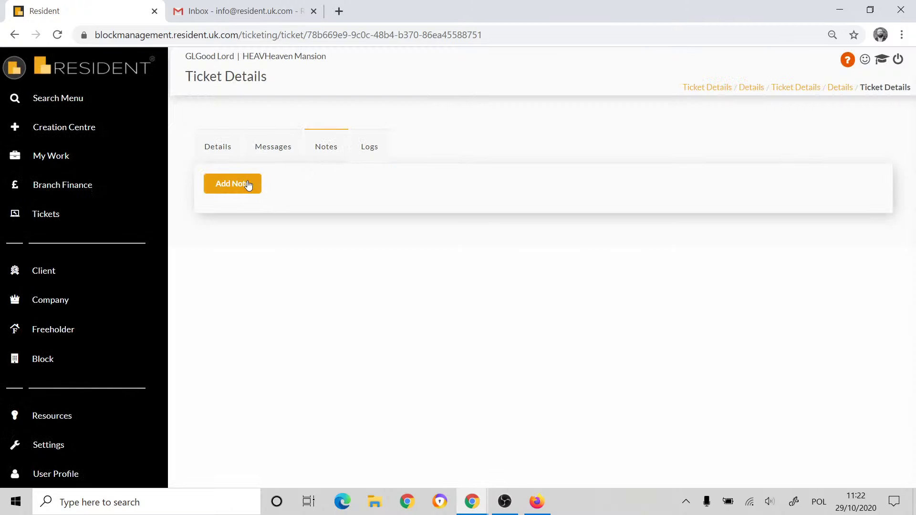
{"action": "left_click", "coordinate": [248, 185]}
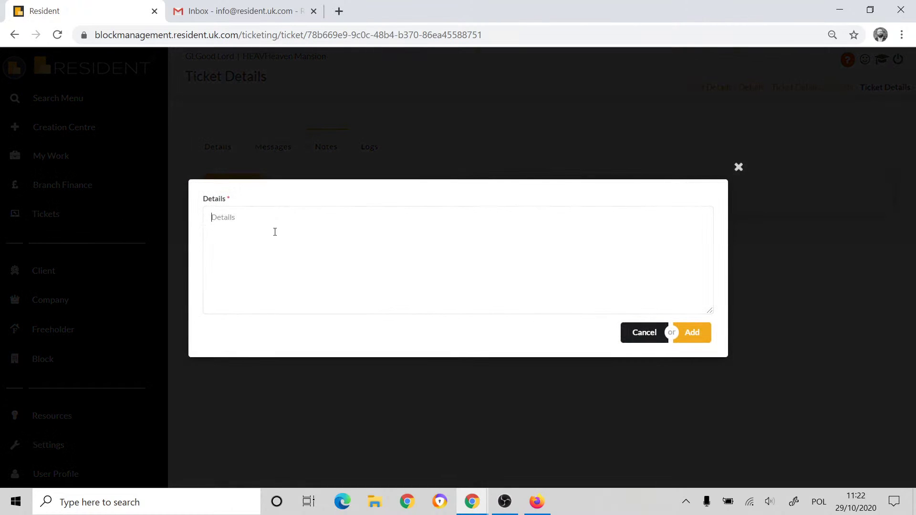
{"action": "type", "text": "Note"}
{"action": "left_click", "coordinate": [697, 338]}
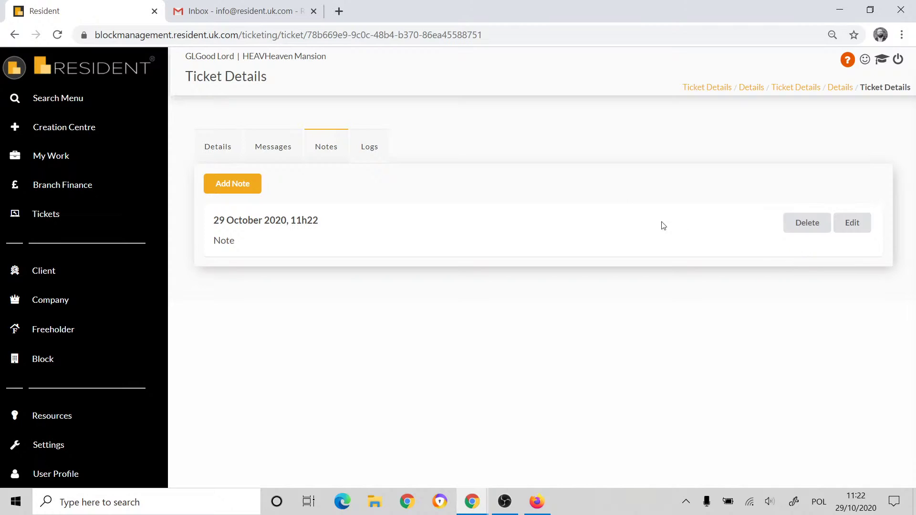
Show the ticket's logs and expand the newest entry to examine its content.
{"action": "left_click", "coordinate": [366, 148]}
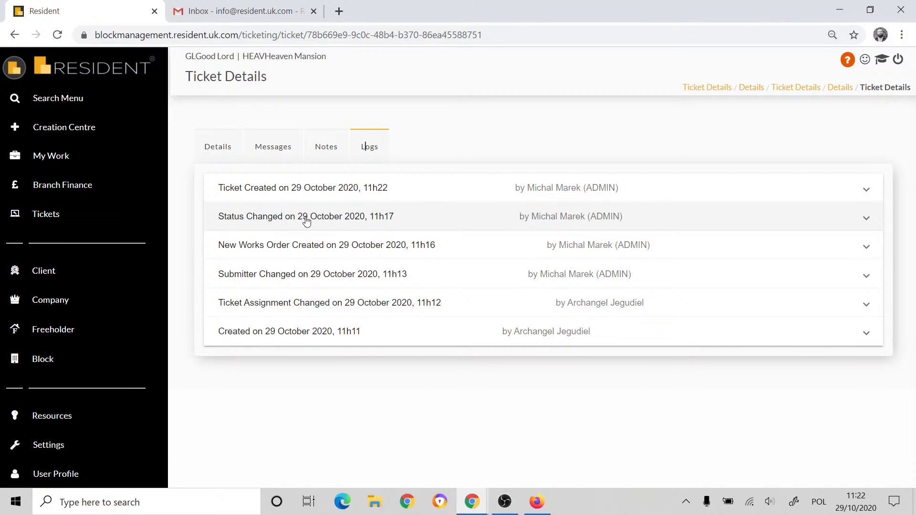
{"action": "left_click", "coordinate": [277, 188]}
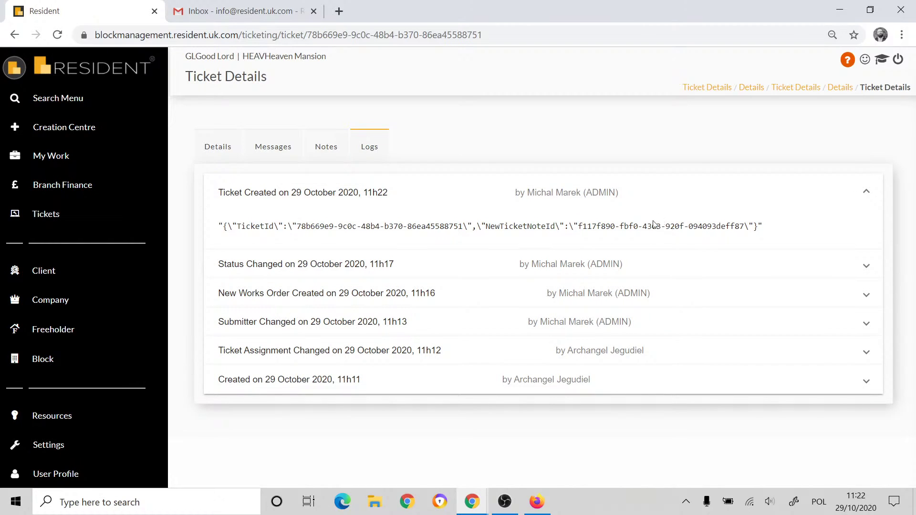
Review the ticket's details down to its works orders, check its messages, and return to the details.
{"action": "left_click", "coordinate": [217, 141]}
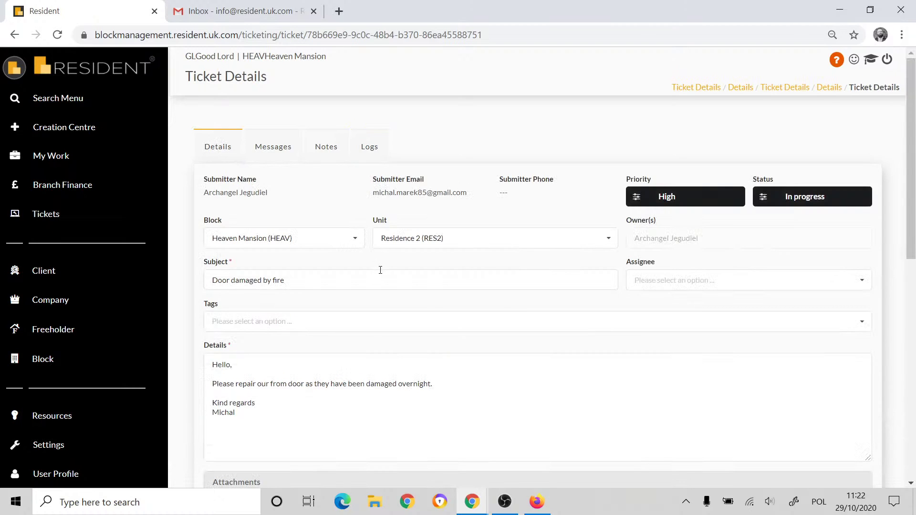
{"action": "scroll", "coordinate": [377, 269], "scroll_direction": "down", "scroll_amount": 5}
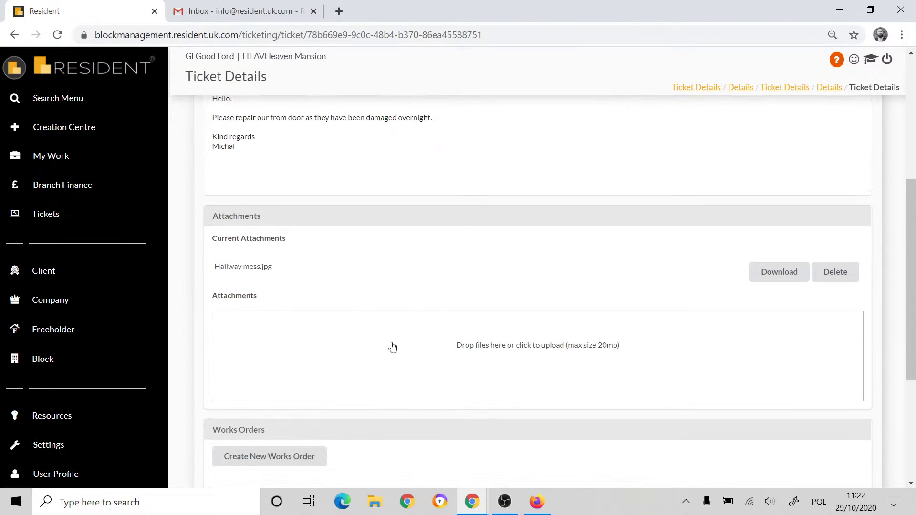
{"action": "scroll", "coordinate": [393, 347], "scroll_direction": "down", "scroll_amount": 5}
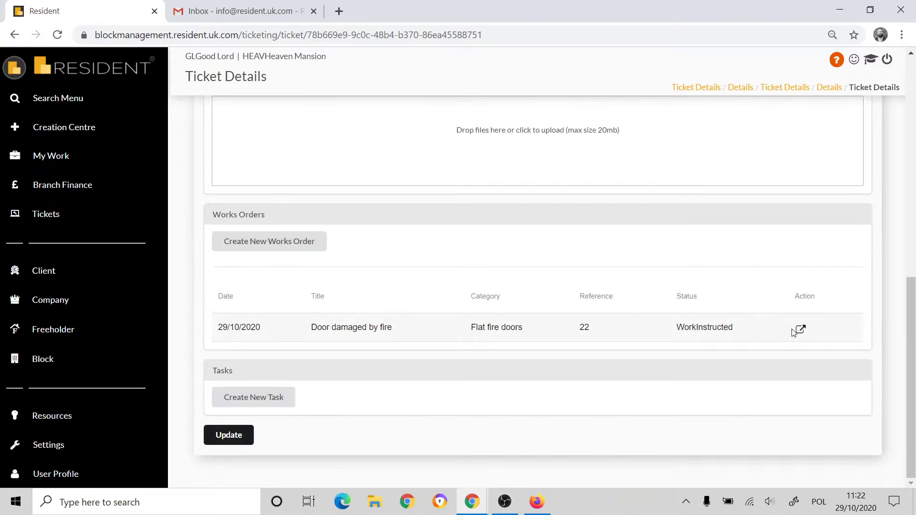
{"action": "scroll", "coordinate": [392, 292], "scroll_direction": "up", "scroll_amount": 5}
{"action": "scroll", "coordinate": [505, 323], "scroll_direction": "up", "scroll_amount": 4}
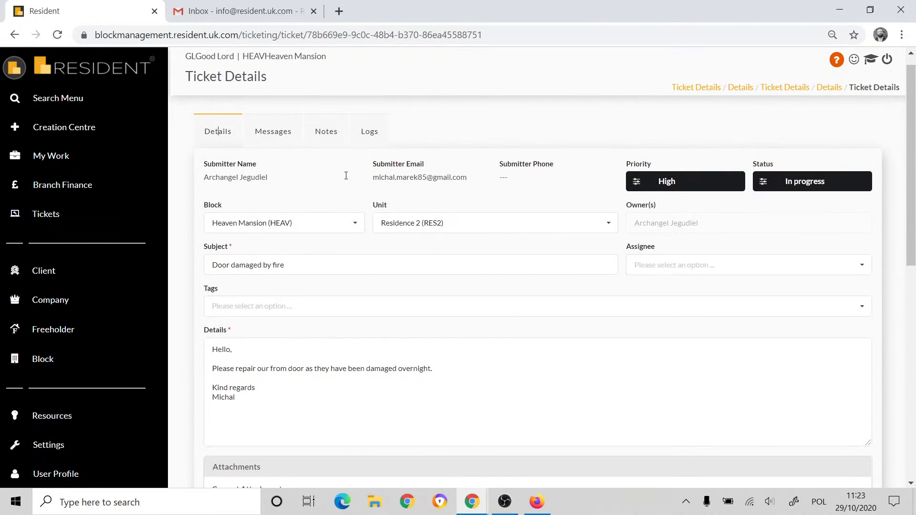
{"action": "left_click", "coordinate": [275, 132]}
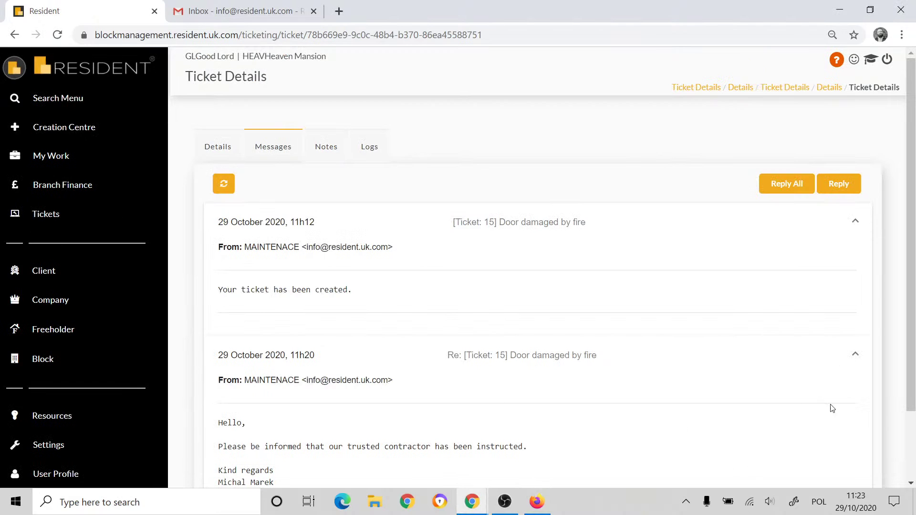
{"action": "left_click", "coordinate": [216, 150]}
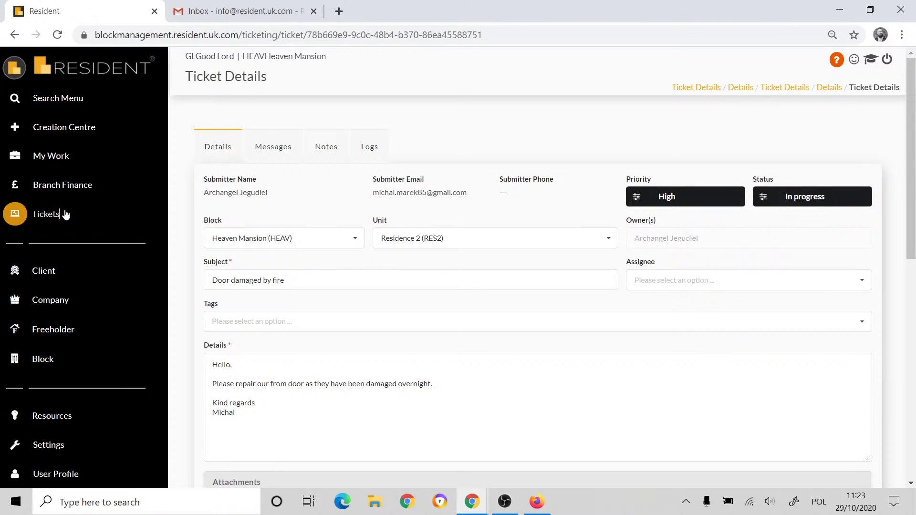
Go to the list of tickets, open a blank new ticket form and examine its fields.
{"action": "left_click", "coordinate": [64, 212]}
{"action": "left_click", "coordinate": [91, 100]}
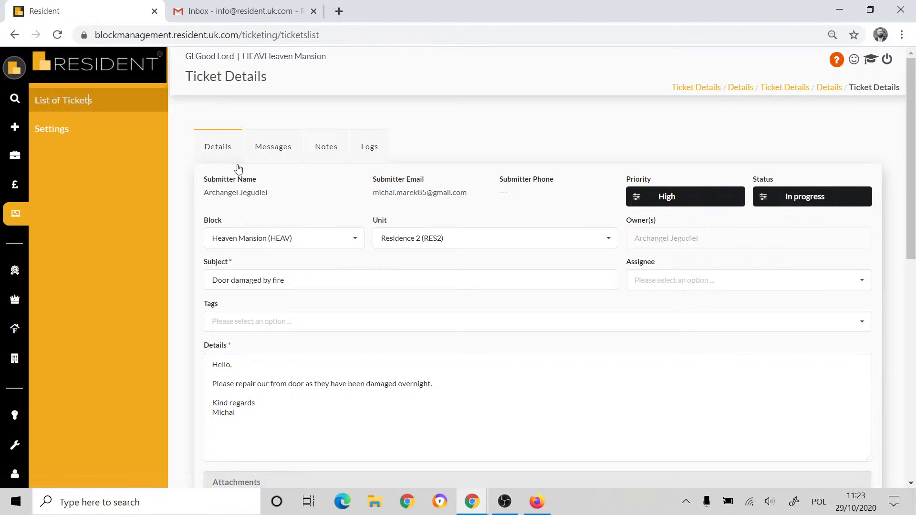
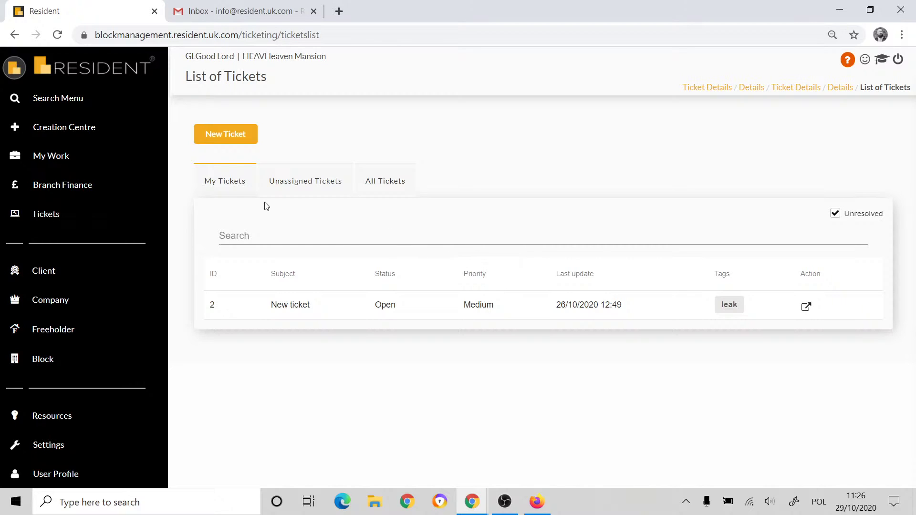
{"action": "left_click", "coordinate": [222, 136]}
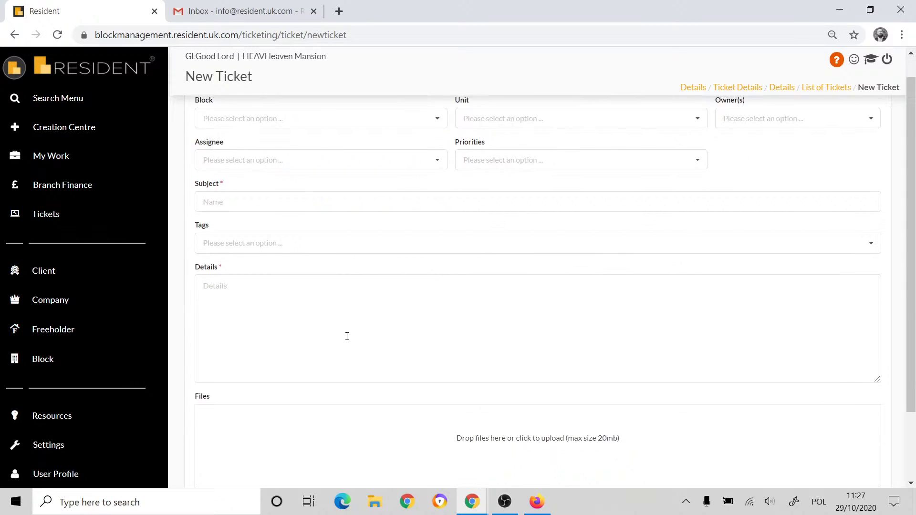
{"action": "scroll", "coordinate": [337, 337], "scroll_direction": "down", "scroll_amount": 2}
{"action": "scroll", "coordinate": [335, 339], "scroll_direction": "up", "scroll_amount": 2}
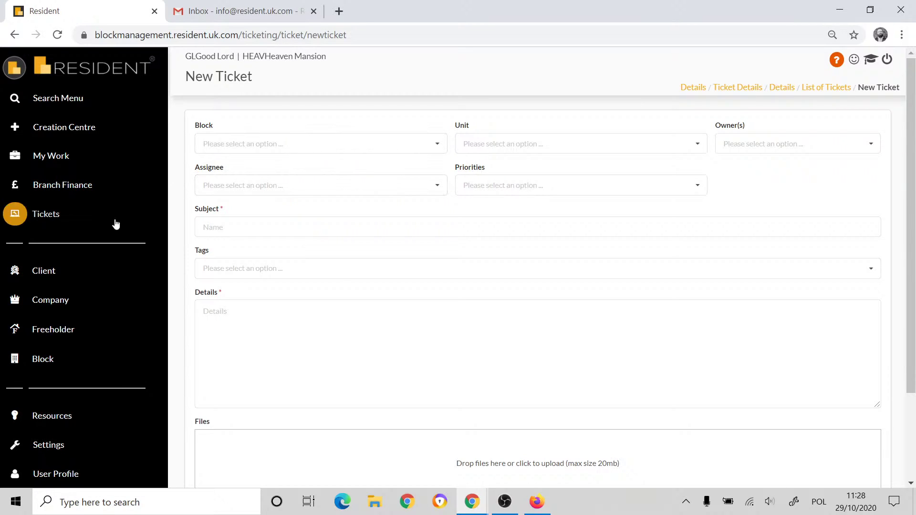
Open the ticketing settings, view the mailbox settings, and close them without saving.
{"action": "left_click", "coordinate": [54, 219]}
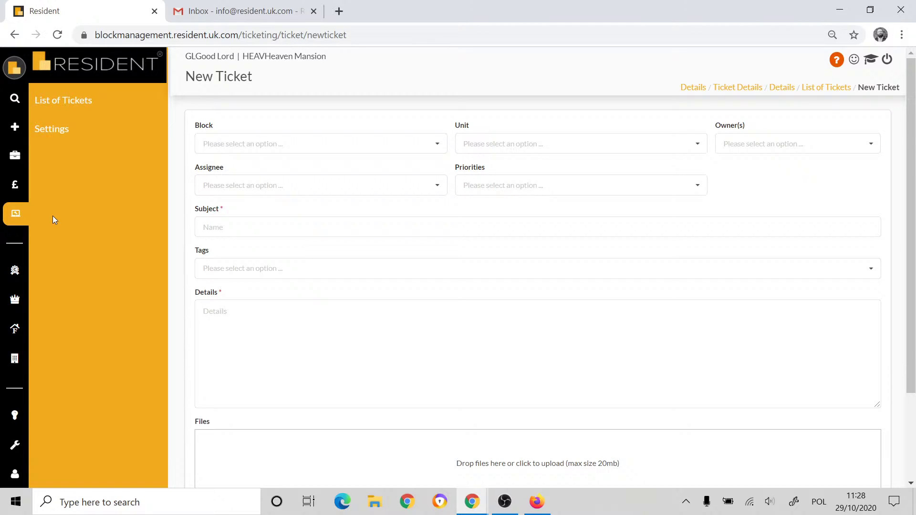
{"action": "left_click", "coordinate": [59, 131]}
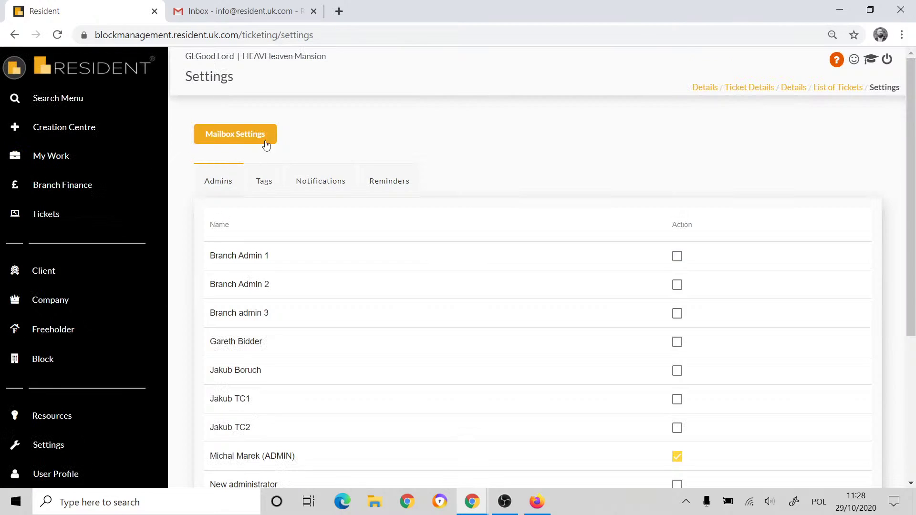
{"action": "left_click", "coordinate": [227, 137]}
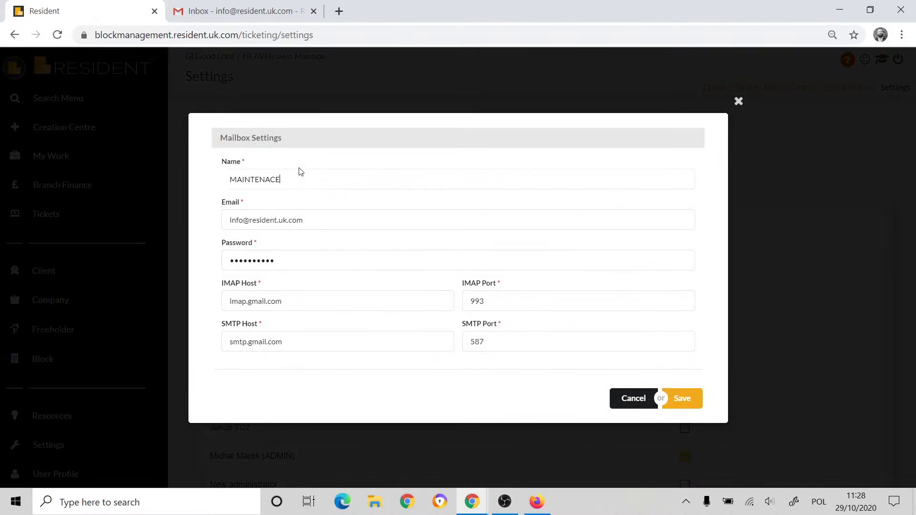
{"action": "left_click_drag", "start_coordinate": [229, 180], "coordinate": [283, 181]}
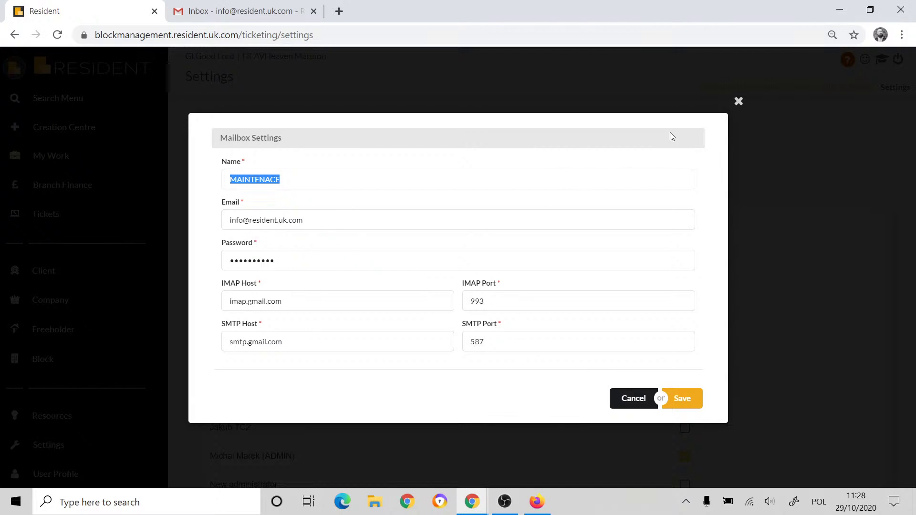
{"action": "left_click", "coordinate": [739, 101]}
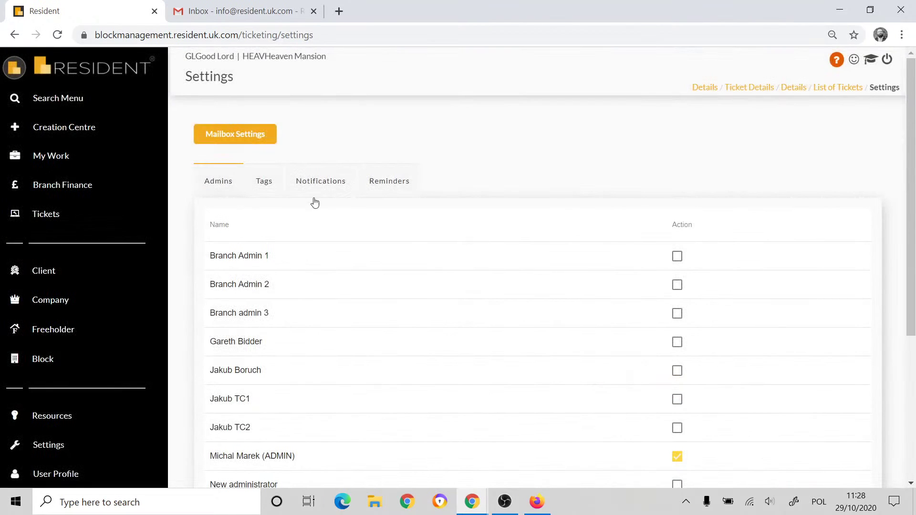
Look through the whole ticketing admins list and view the ticket tags.
{"action": "scroll", "coordinate": [296, 253], "scroll_direction": "down", "scroll_amount": 4}
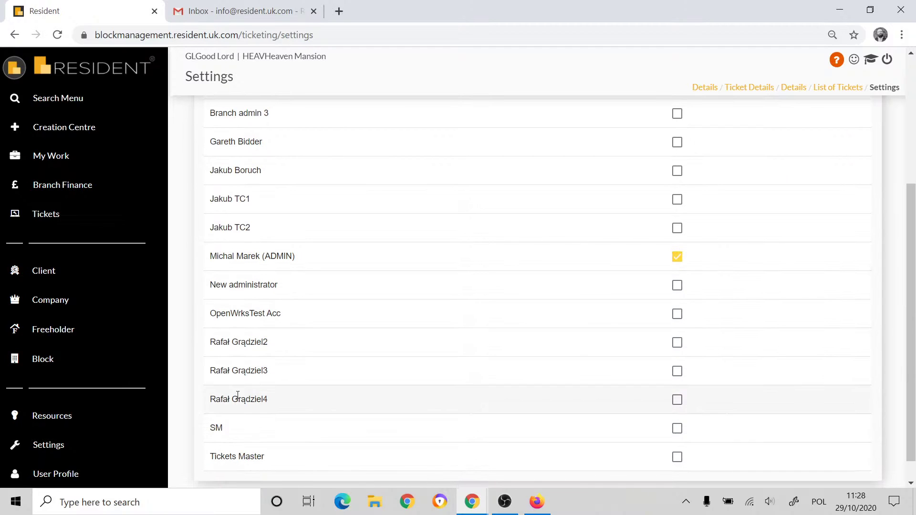
{"action": "scroll", "coordinate": [242, 472], "scroll_direction": "up", "scroll_amount": 4}
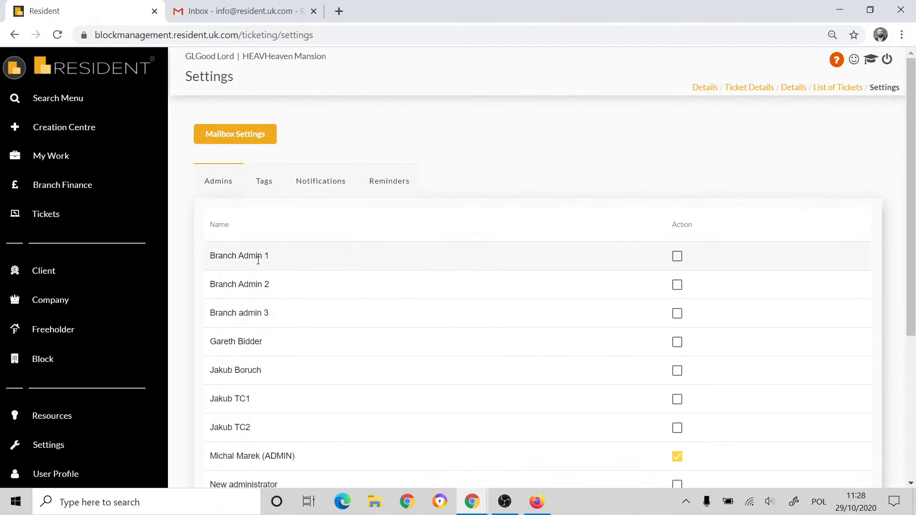
{"action": "left_click", "coordinate": [265, 191]}
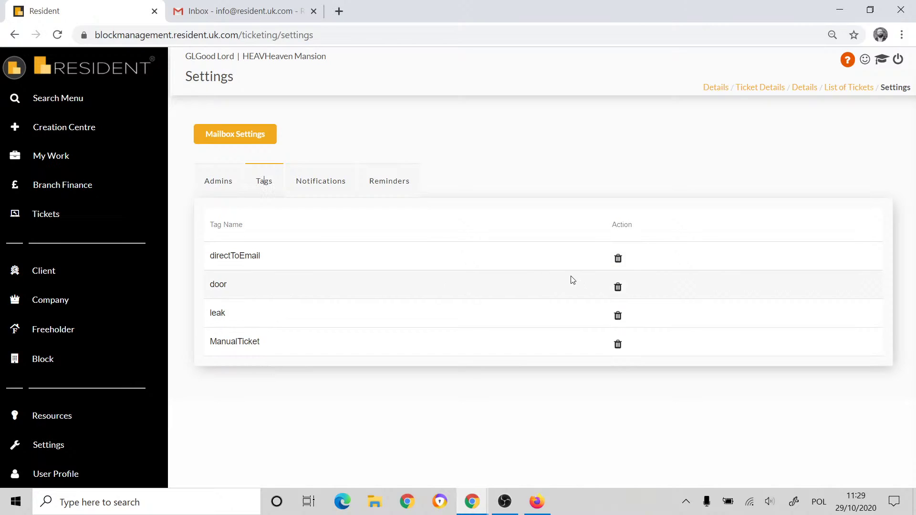
Show the notification templates and examine the Ticket Auto-response, New Ticket Has Been Created and Ticket Assigned to Agent texts.
{"action": "left_click", "coordinate": [327, 186]}
{"action": "scroll", "coordinate": [327, 185], "scroll_direction": "down", "scroll_amount": 10}
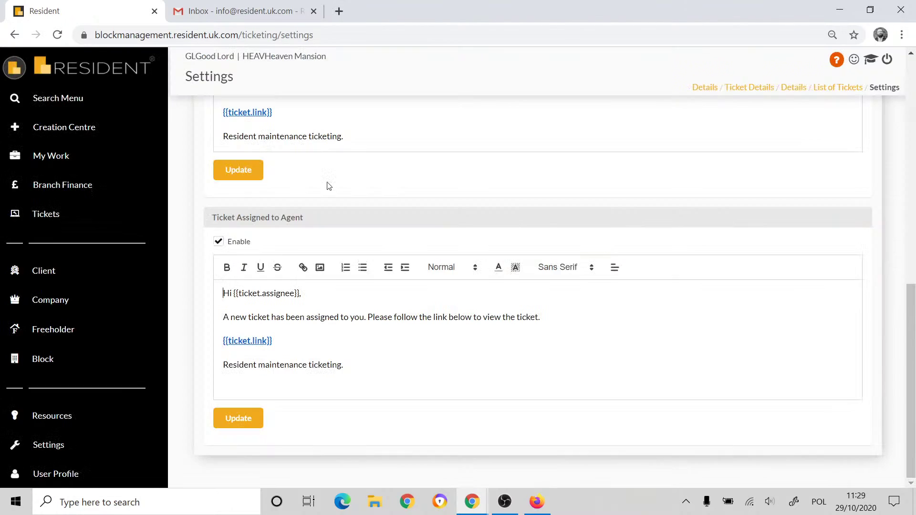
{"action": "scroll", "coordinate": [389, 270], "scroll_direction": "up", "scroll_amount": 10}
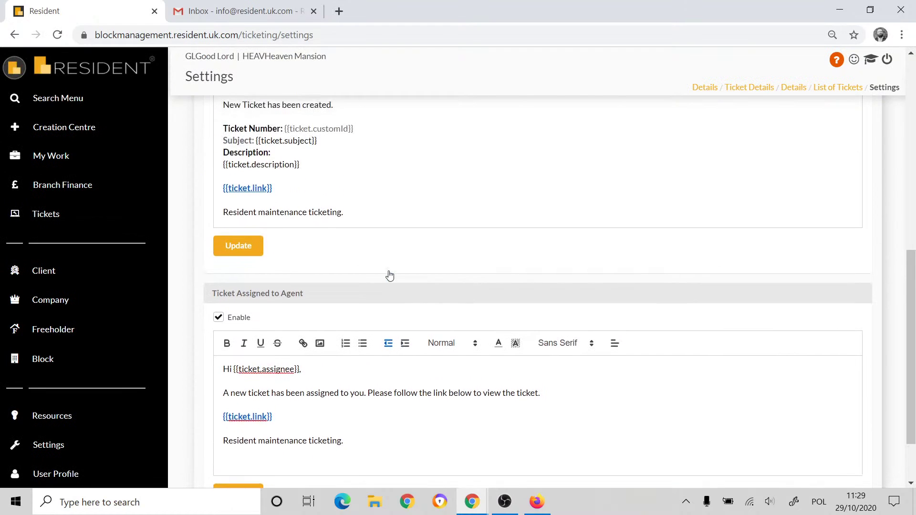
{"action": "scroll", "coordinate": [382, 272], "scroll_direction": "down", "scroll_amount": 1}
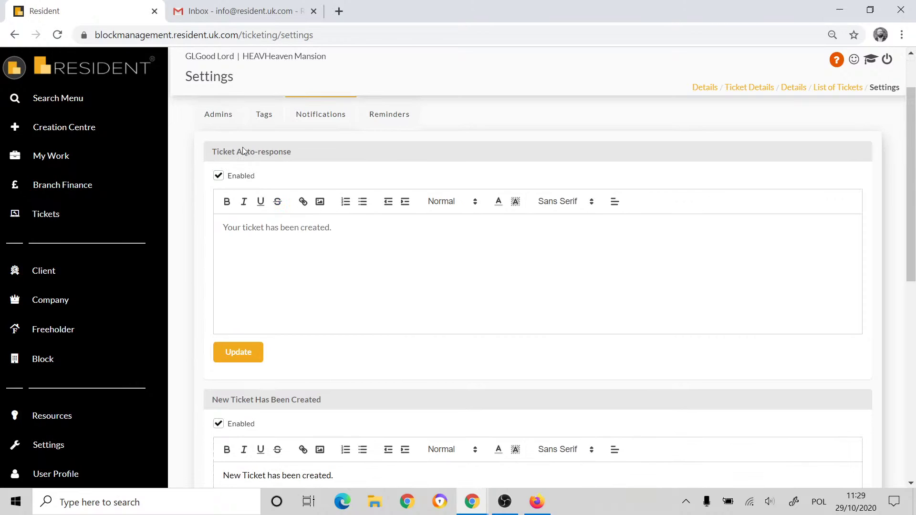
{"action": "left_click_drag", "start_coordinate": [229, 219], "coordinate": [358, 219]}
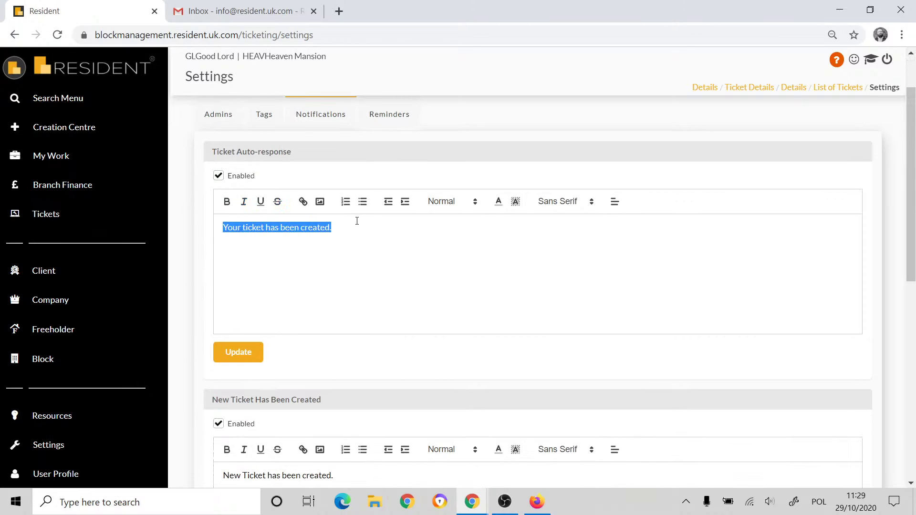
{"action": "scroll", "coordinate": [319, 298], "scroll_direction": "down", "scroll_amount": 1}
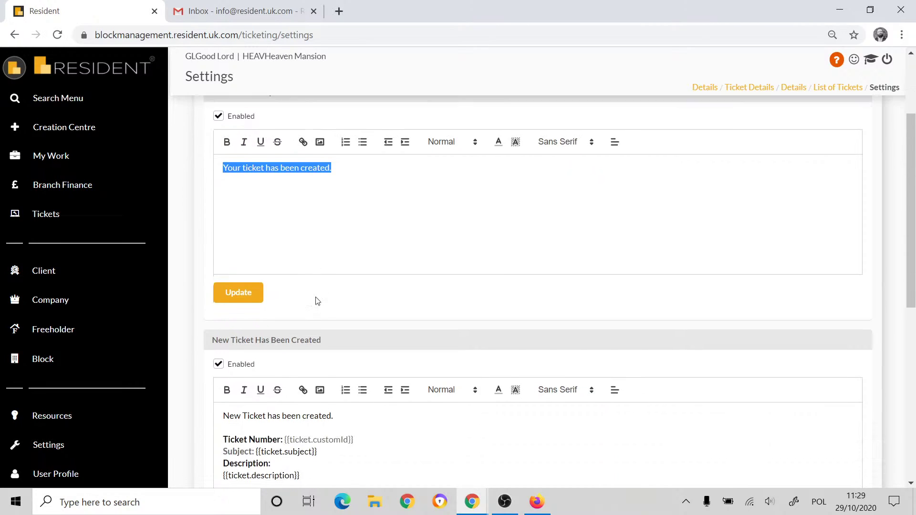
{"action": "scroll", "coordinate": [318, 300], "scroll_direction": "down", "scroll_amount": 3}
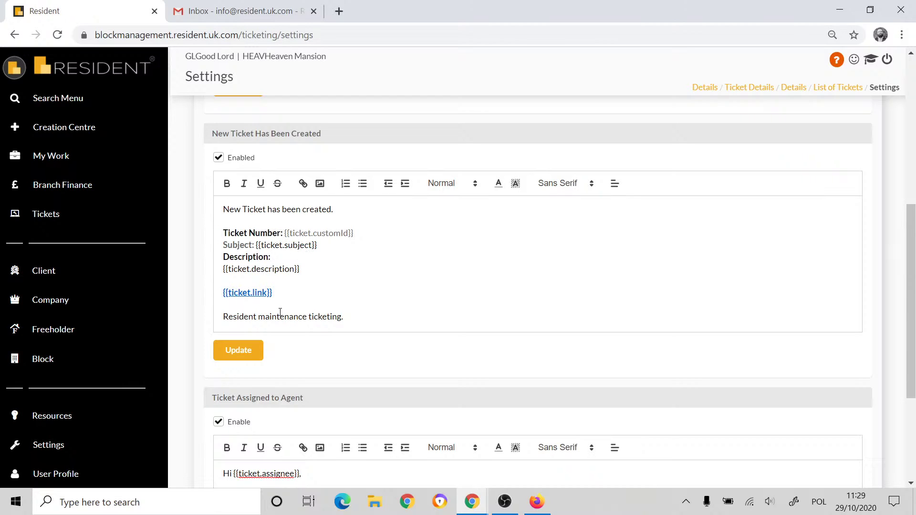
{"action": "scroll", "coordinate": [279, 315], "scroll_direction": "down", "scroll_amount": 3}
{"action": "scroll", "coordinate": [322, 280], "scroll_direction": "up", "scroll_amount": 3}
{"action": "scroll", "coordinate": [222, 176], "scroll_direction": "up", "scroll_amount": 5}
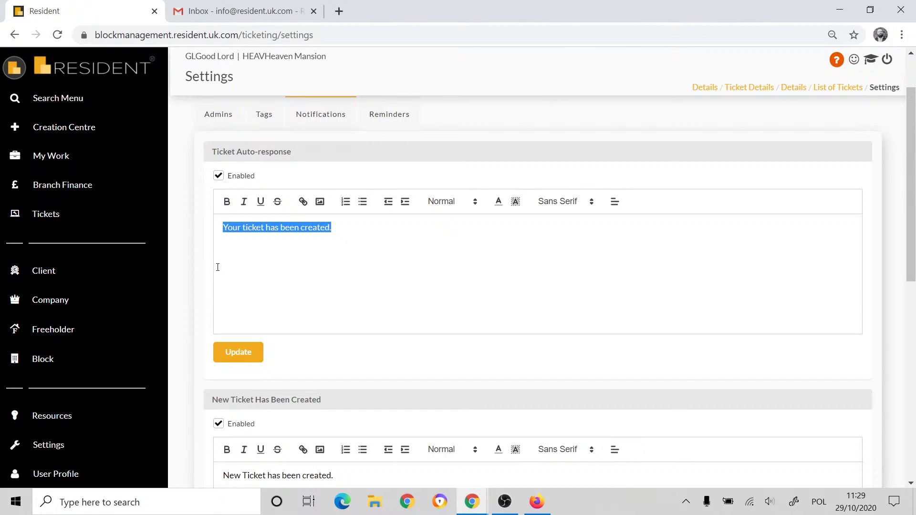
Re-read the new ticket and agent assignment notifications, and return to the Ticket Auto-response template.
{"action": "scroll", "coordinate": [217, 267], "scroll_direction": "down", "scroll_amount": 4}
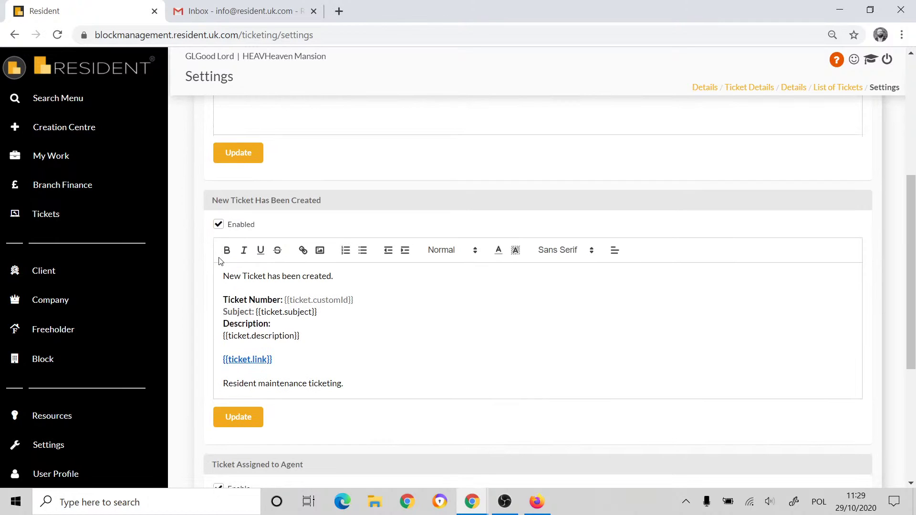
{"action": "scroll", "coordinate": [219, 263], "scroll_direction": "down", "scroll_amount": 4}
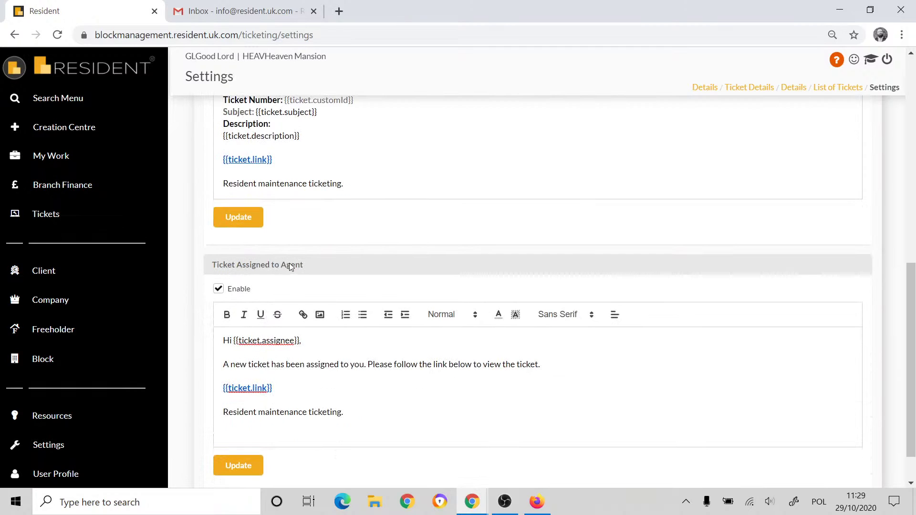
{"action": "scroll", "coordinate": [298, 264], "scroll_direction": "up", "scroll_amount": 4}
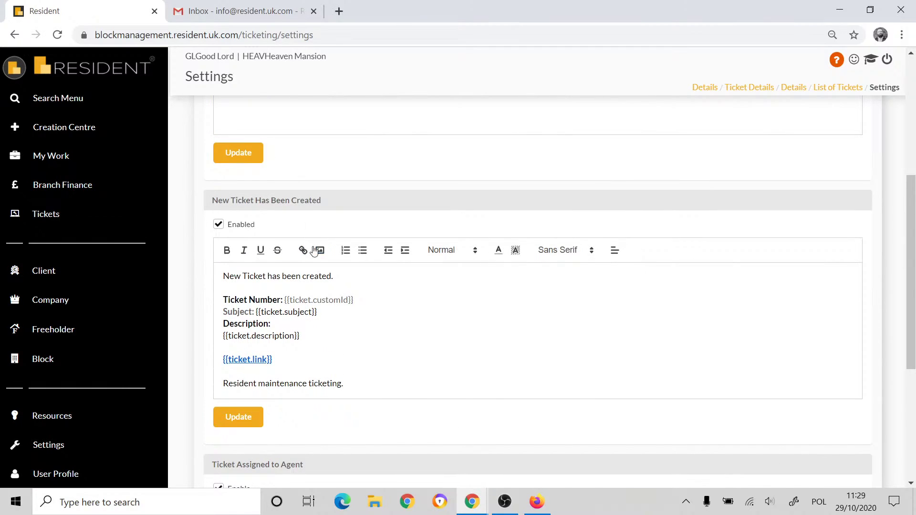
{"action": "scroll", "coordinate": [311, 248], "scroll_direction": "down", "scroll_amount": 5}
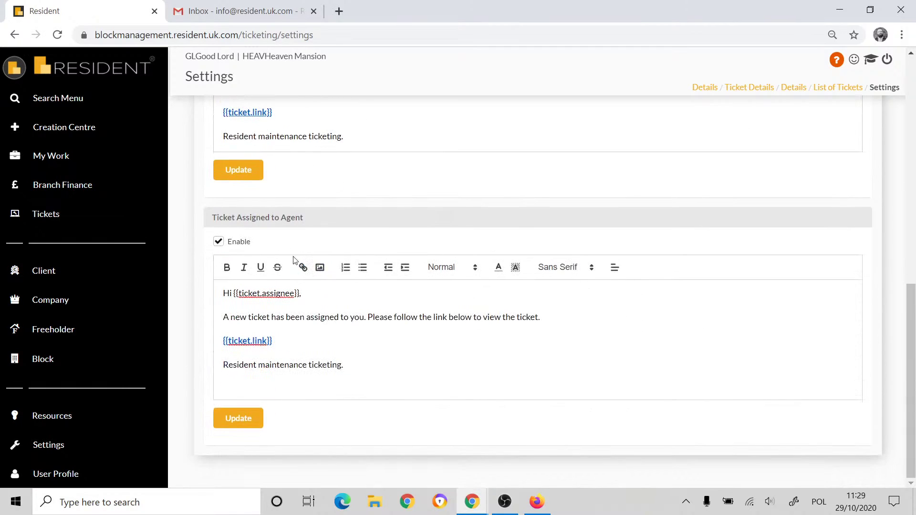
{"action": "scroll", "coordinate": [277, 328], "scroll_direction": "up", "scroll_amount": 15}
{"action": "triple_click", "coordinate": [277, 333]}
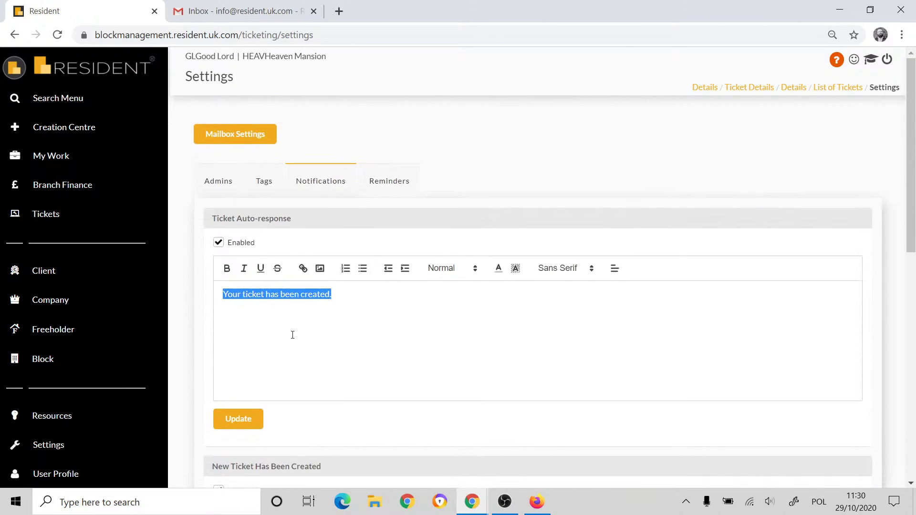
{"action": "scroll", "coordinate": [291, 334], "scroll_direction": "down", "scroll_amount": 10}
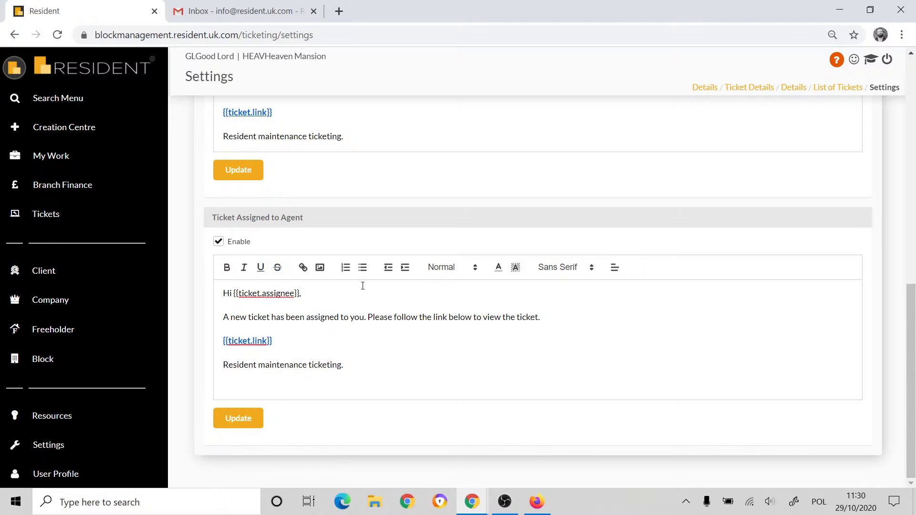
{"action": "scroll", "coordinate": [363, 286], "scroll_direction": "up", "scroll_amount": 2}
{"action": "scroll", "coordinate": [362, 285], "scroll_direction": "up", "scroll_amount": 9}
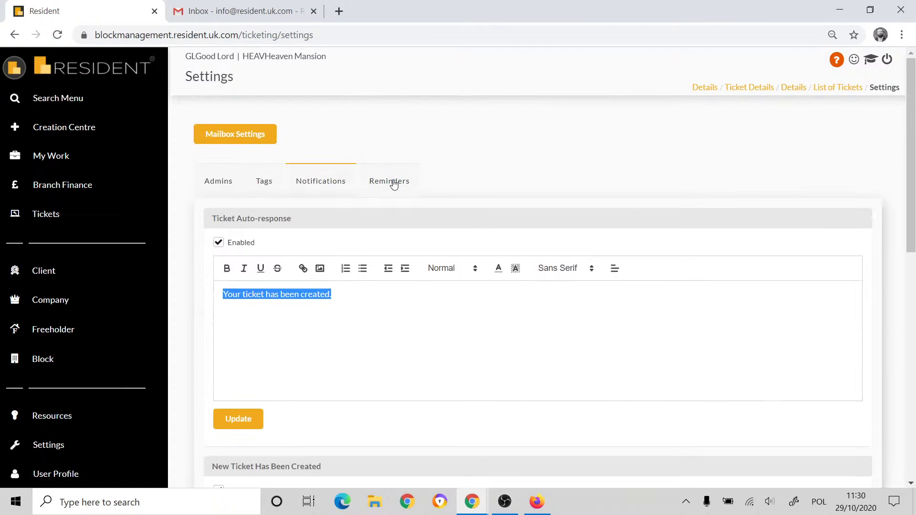
Show the reminder templates and look through them up to Unresolved Tickets - Admin.
{"action": "left_click", "coordinate": [393, 181]}
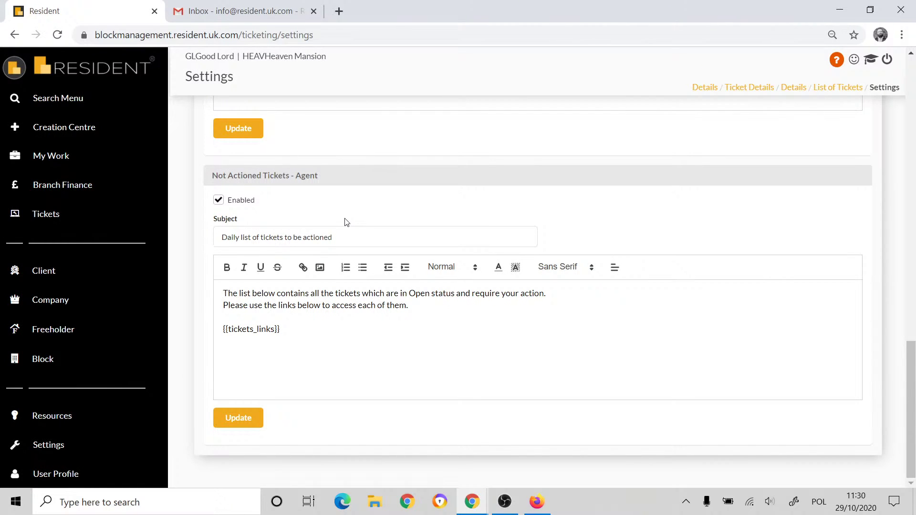
{"action": "scroll", "coordinate": [349, 221], "scroll_direction": "up", "scroll_amount": 9}
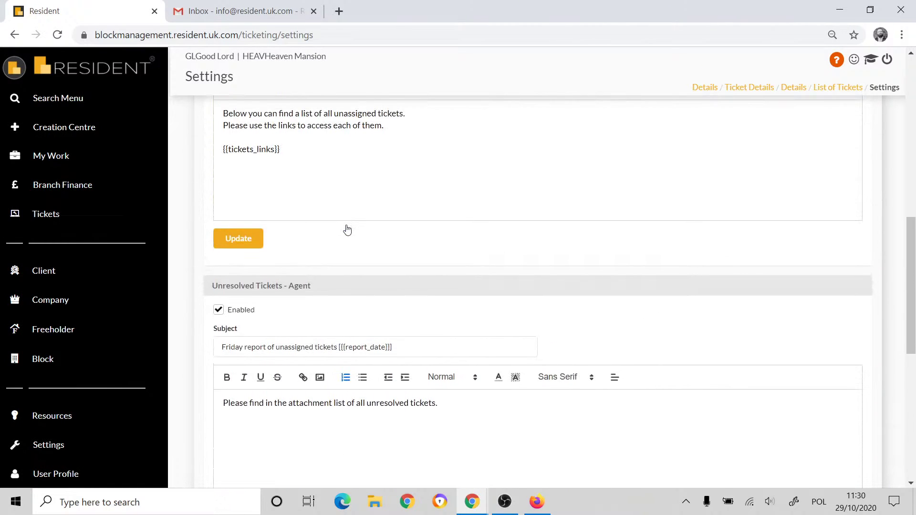
{"action": "scroll", "coordinate": [347, 230], "scroll_direction": "up", "scroll_amount": 8}
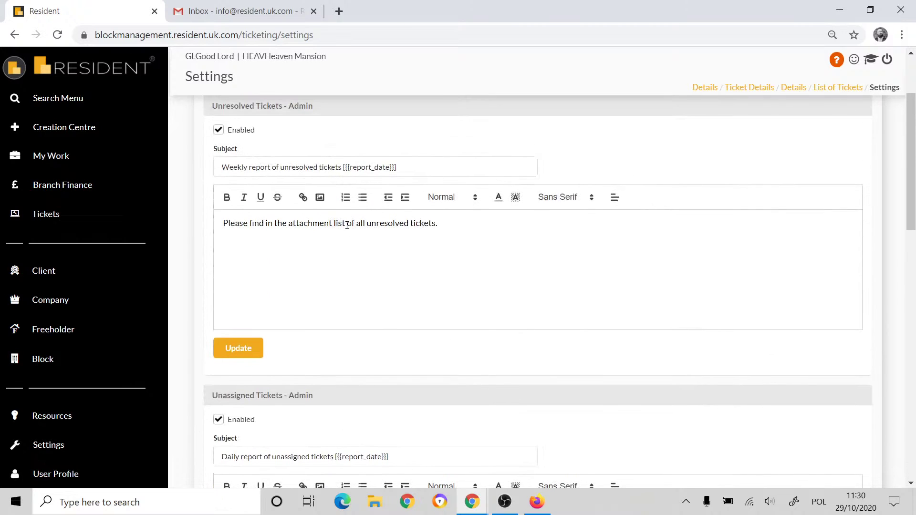
{"action": "scroll", "coordinate": [347, 225], "scroll_direction": "down", "scroll_amount": 2}
{"action": "scroll", "coordinate": [347, 225], "scroll_direction": "up", "scroll_amount": 3}
{"action": "scroll", "coordinate": [347, 225], "scroll_direction": "down", "scroll_amount": 1}
{"action": "scroll", "coordinate": [331, 159], "scroll_direction": "up", "scroll_amount": 1}
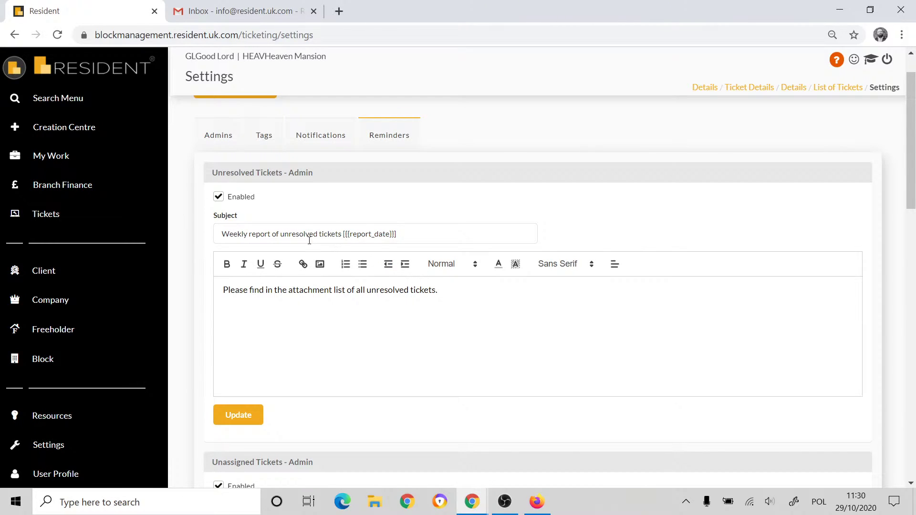
Examine the subjects and messages of the admin and agent reminders, from Unresolved Tickets - Admin down to Not Actioned Tickets - Agent.
{"action": "left_click_drag", "start_coordinate": [220, 236], "coordinate": [253, 234]}
{"action": "scroll", "coordinate": [329, 311], "scroll_direction": "down", "scroll_amount": 5}
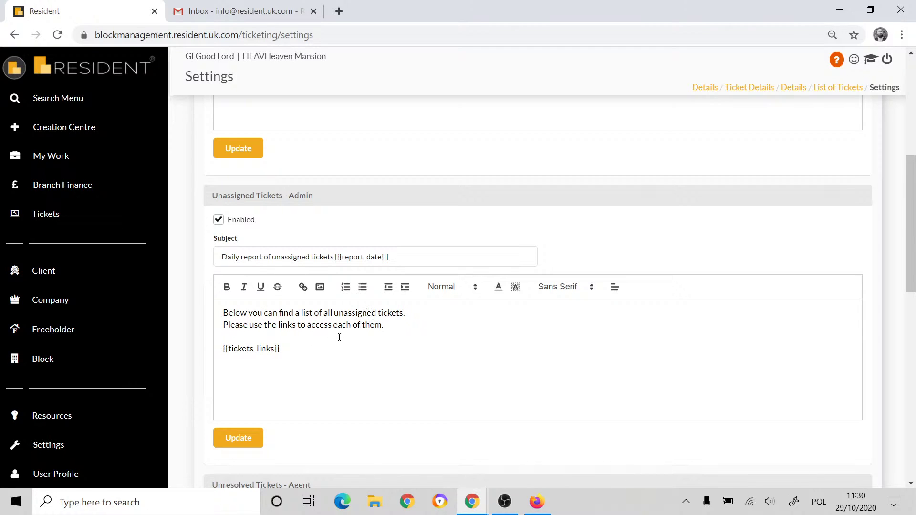
{"action": "scroll", "coordinate": [324, 363], "scroll_direction": "down", "scroll_amount": 5}
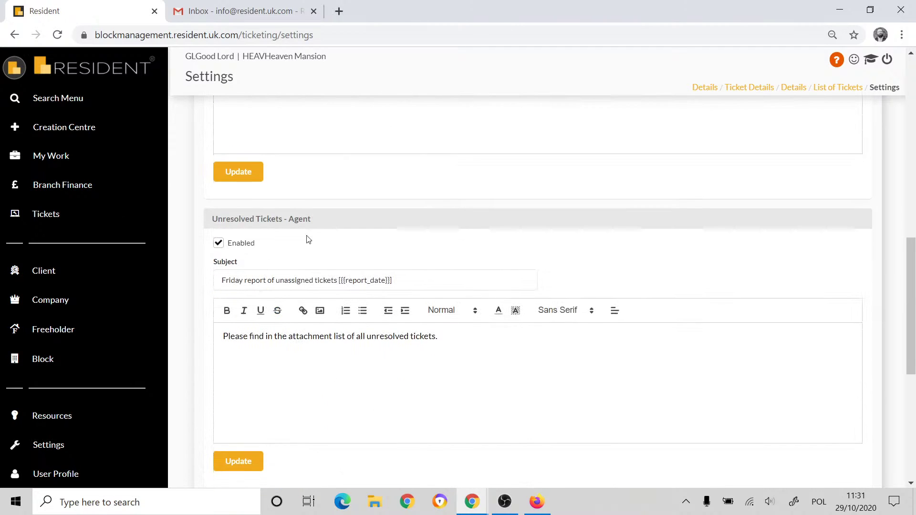
{"action": "left_click_drag", "start_coordinate": [222, 281], "coordinate": [273, 286]}
{"action": "scroll", "coordinate": [278, 325], "scroll_direction": "down", "scroll_amount": 1}
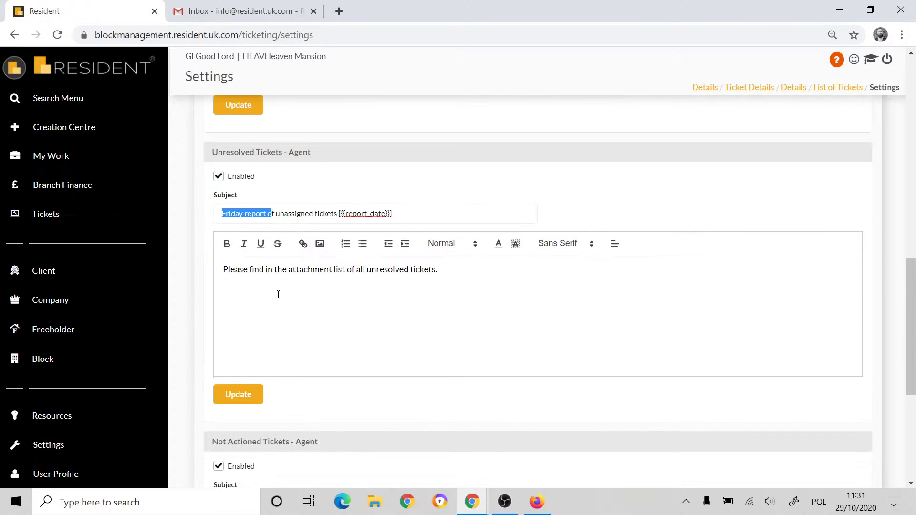
{"action": "left_click", "coordinate": [266, 270]}
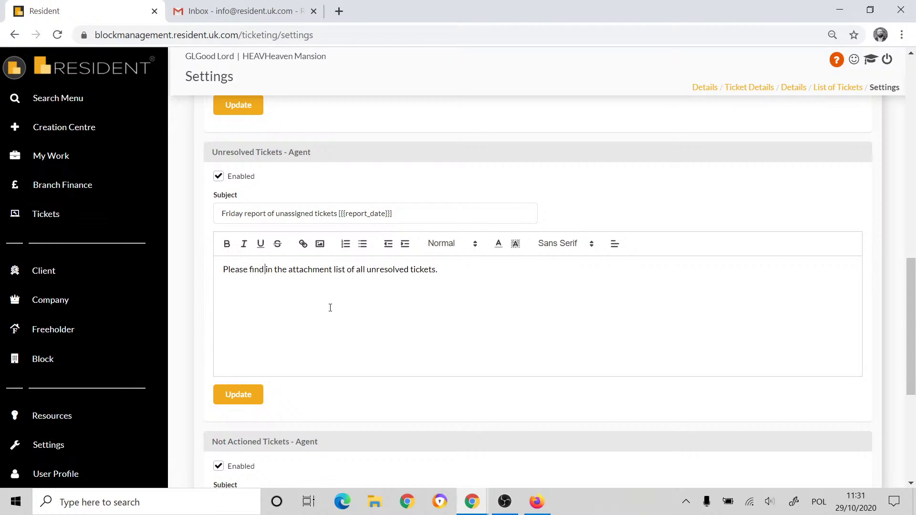
{"action": "scroll", "coordinate": [334, 310], "scroll_direction": "down", "scroll_amount": 5}
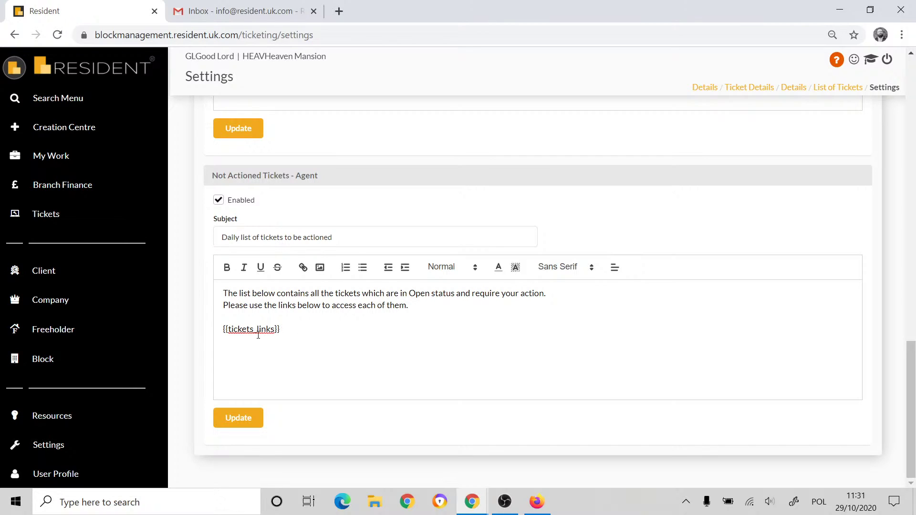
Re-examine the reminder texts from Not Actioned Tickets - Agent back up to Unresolved Tickets - Admin, noting the tickets_links placeholders.
{"action": "scroll", "coordinate": [252, 341], "scroll_direction": "up", "scroll_amount": 2}
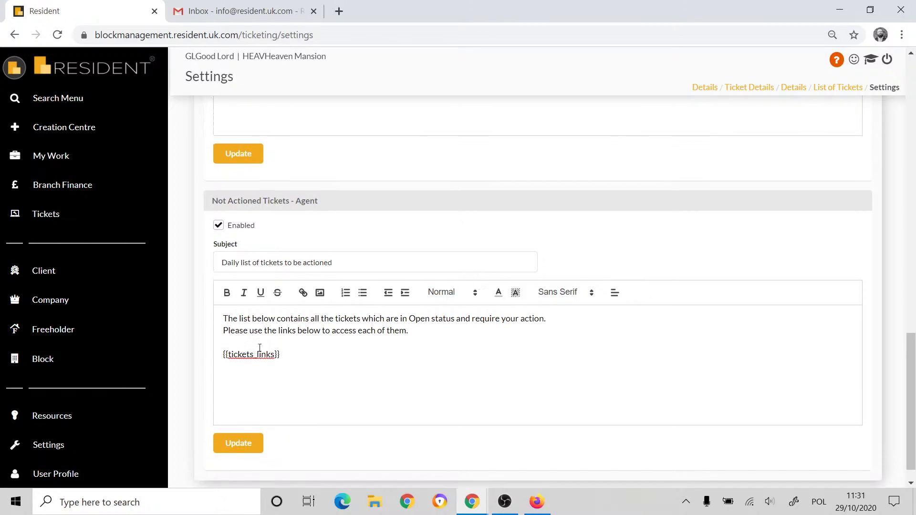
{"action": "scroll", "coordinate": [227, 324], "scroll_direction": "down", "scroll_amount": 2}
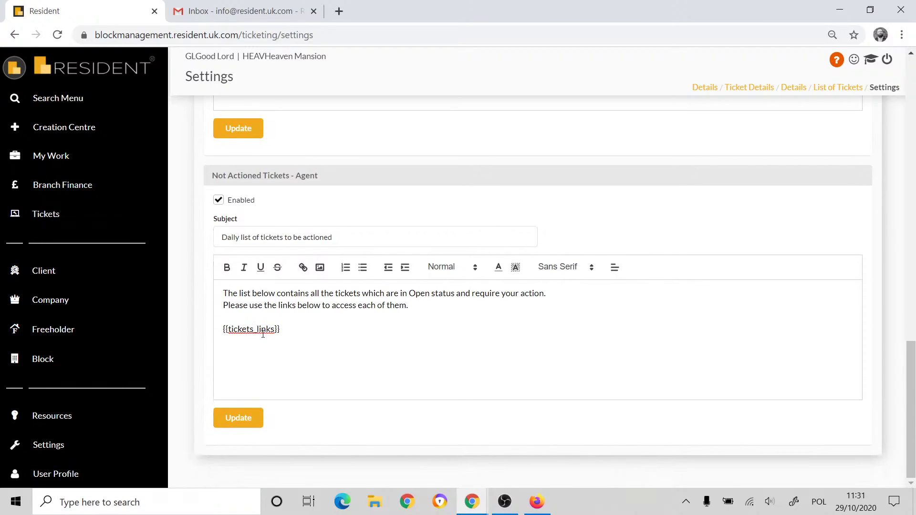
{"action": "scroll", "coordinate": [243, 339], "scroll_direction": "up", "scroll_amount": 4}
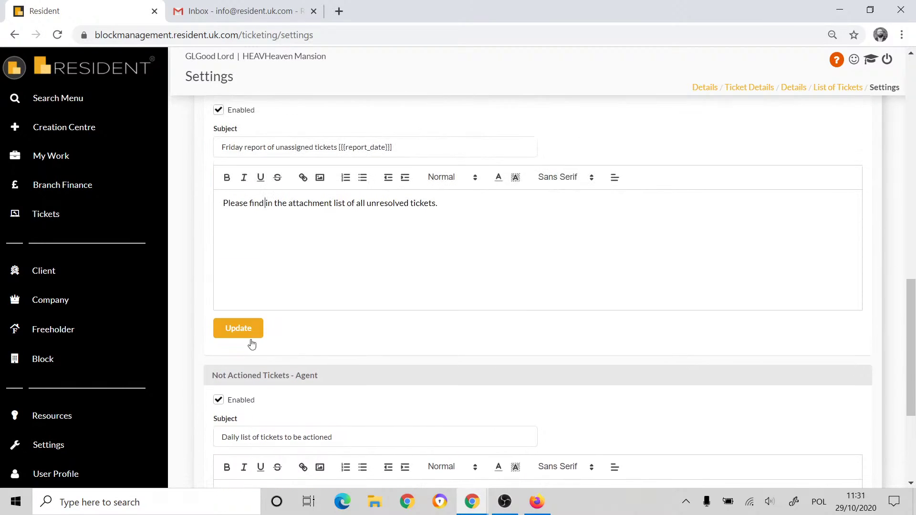
{"action": "scroll", "coordinate": [249, 346], "scroll_direction": "down", "scroll_amount": 4}
{"action": "scroll", "coordinate": [272, 335], "scroll_direction": "up", "scroll_amount": 7}
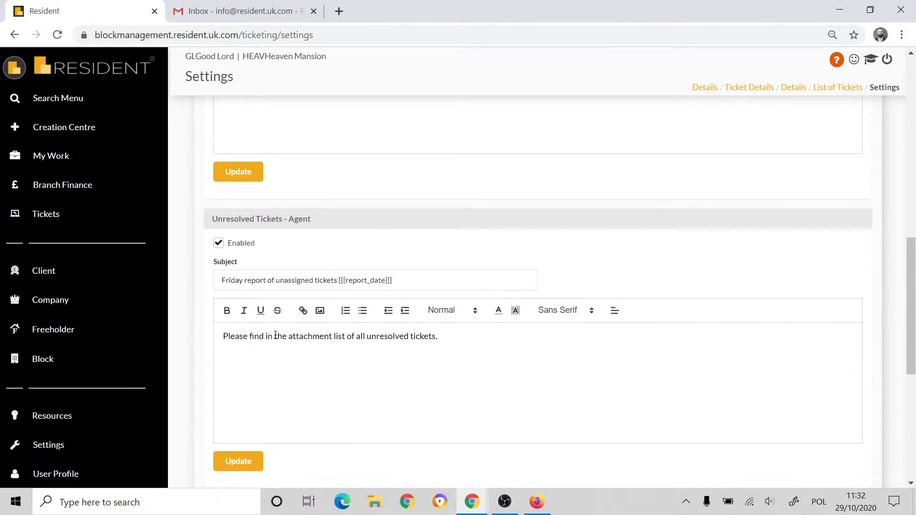
{"action": "scroll", "coordinate": [261, 365], "scroll_direction": "down", "scroll_amount": 6}
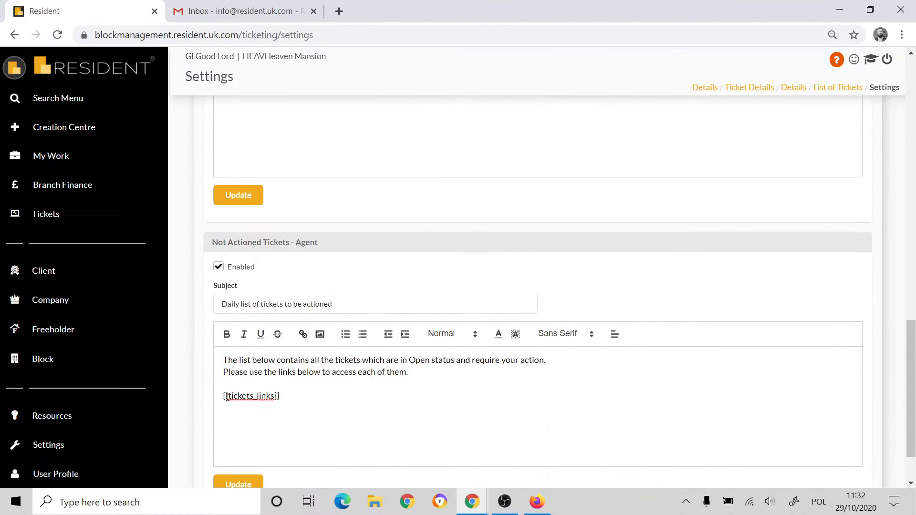
{"action": "scroll", "coordinate": [262, 368], "scroll_direction": "down", "scroll_amount": 1}
{"action": "scroll", "coordinate": [284, 335], "scroll_direction": "up", "scroll_amount": 5}
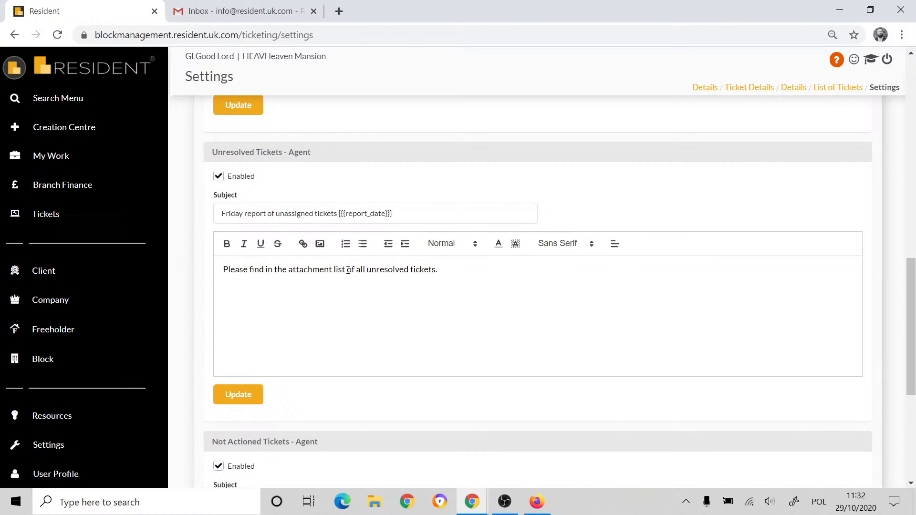
{"action": "scroll", "coordinate": [332, 285], "scroll_direction": "up", "scroll_amount": 3}
{"action": "scroll", "coordinate": [329, 305], "scroll_direction": "up", "scroll_amount": 2}
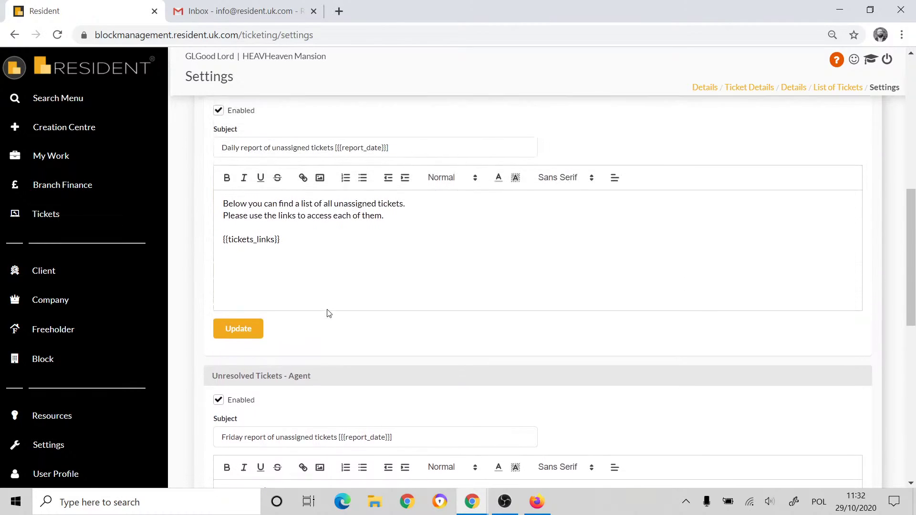
{"action": "scroll", "coordinate": [328, 311], "scroll_direction": "up", "scroll_amount": 1}
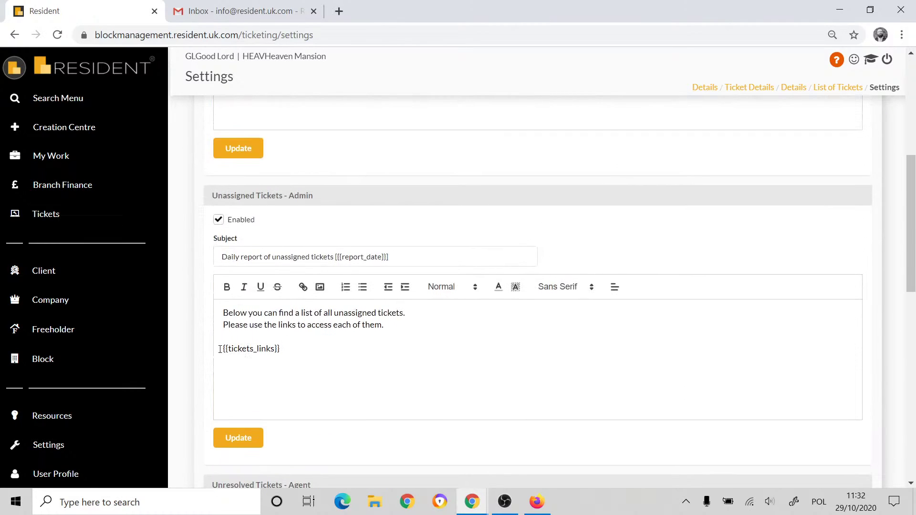
{"action": "scroll", "coordinate": [306, 356], "scroll_direction": "up", "scroll_amount": 3}
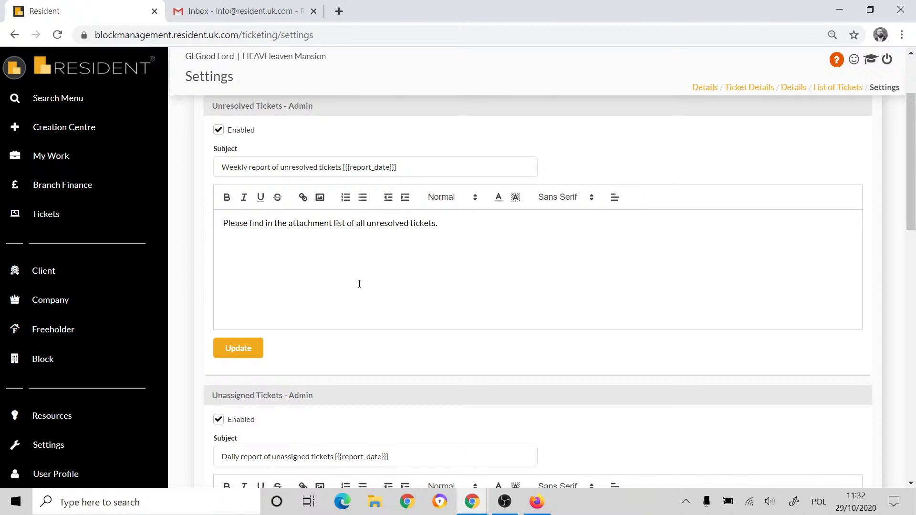
Compare the admin reminders with the agent reminders once more and return to the start of the reminder settings.
{"action": "scroll", "coordinate": [358, 285], "scroll_direction": "down", "scroll_amount": 4}
{"action": "scroll", "coordinate": [358, 291], "scroll_direction": "up", "scroll_amount": 1}
{"action": "scroll", "coordinate": [358, 288], "scroll_direction": "down", "scroll_amount": 1}
{"action": "scroll", "coordinate": [343, 262], "scroll_direction": "up", "scroll_amount": 3}
{"action": "scroll", "coordinate": [289, 282], "scroll_direction": "down", "scroll_amount": 10}
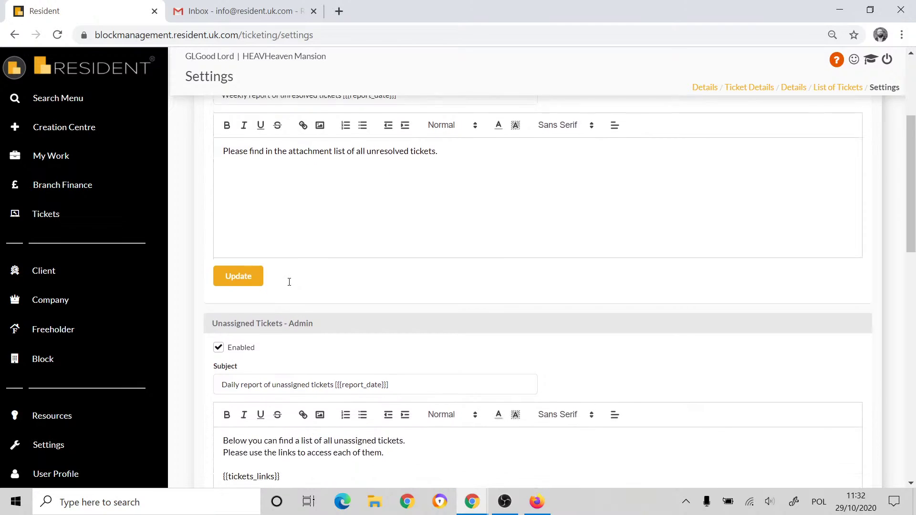
{"action": "scroll", "coordinate": [289, 282], "scroll_direction": "down", "scroll_amount": 2}
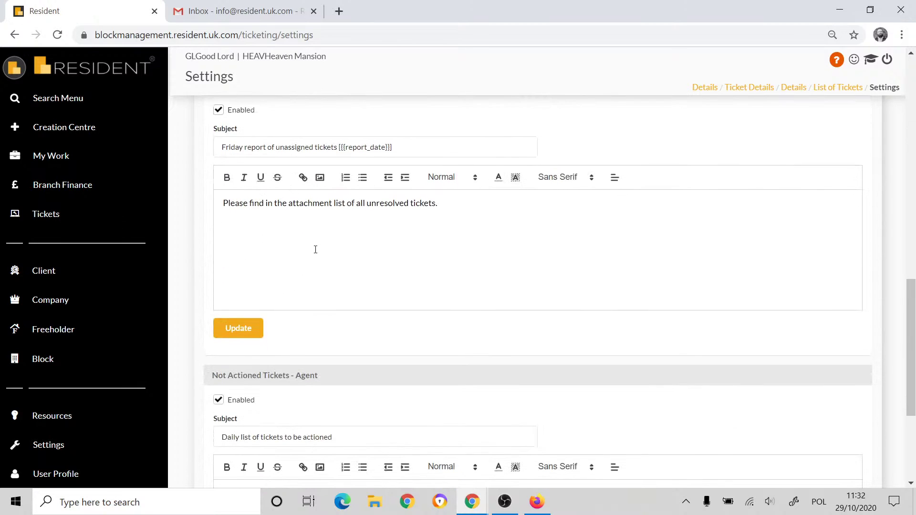
{"action": "scroll", "coordinate": [281, 247], "scroll_direction": "up", "scroll_amount": 1}
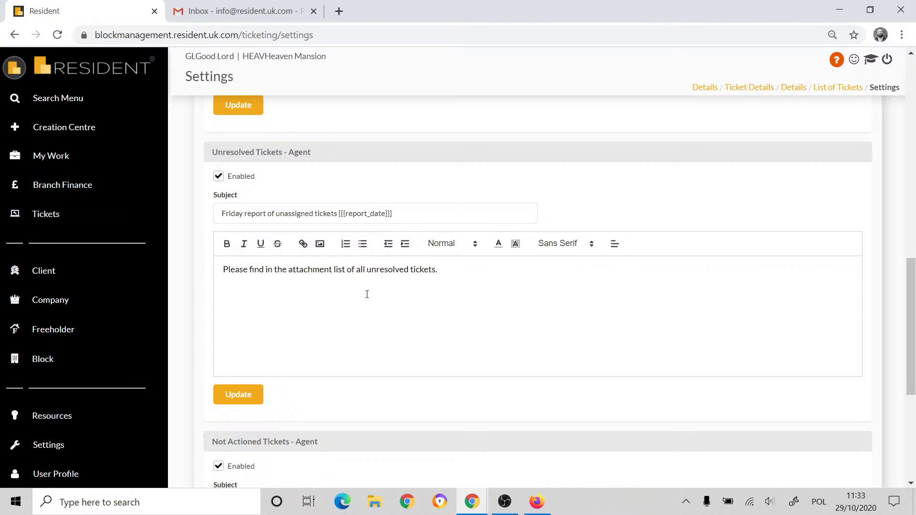
{"action": "scroll", "coordinate": [349, 312], "scroll_direction": "up", "scroll_amount": 7}
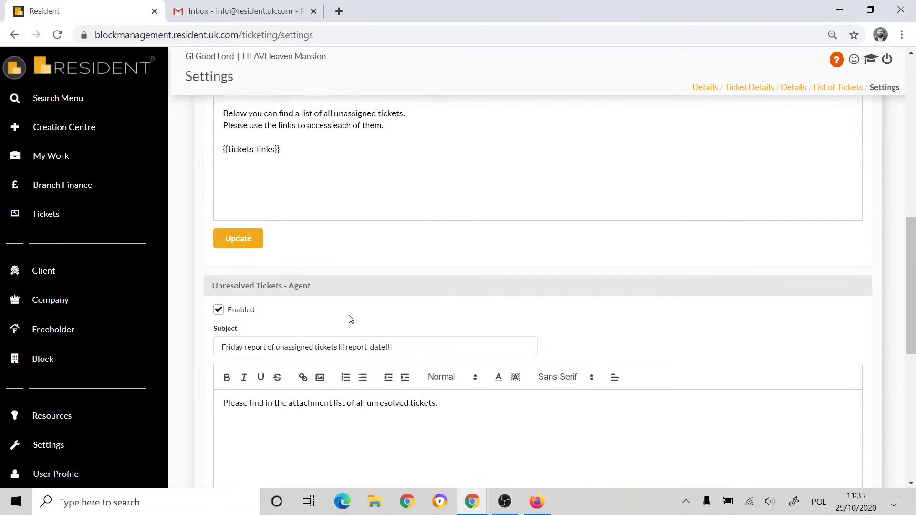
{"action": "scroll", "coordinate": [351, 317], "scroll_direction": "up", "scroll_amount": 7}
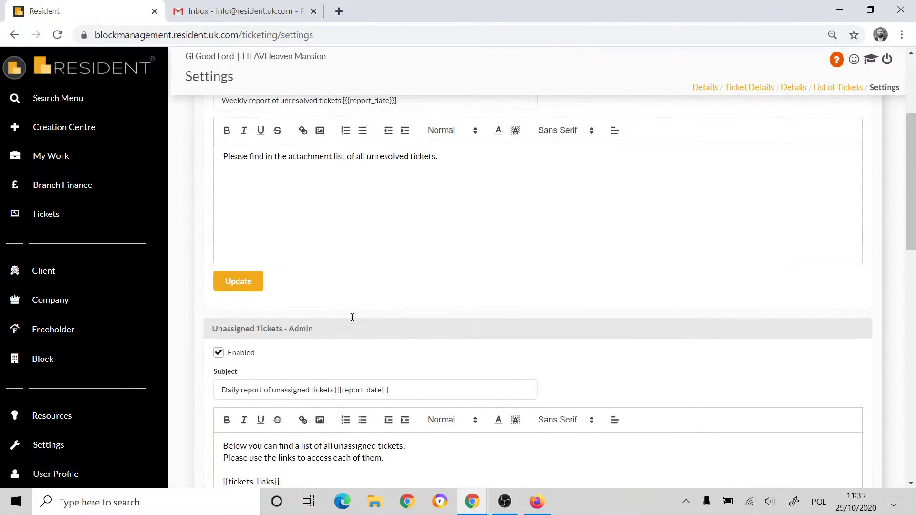
{"action": "scroll", "coordinate": [352, 317], "scroll_direction": "down", "scroll_amount": 19}
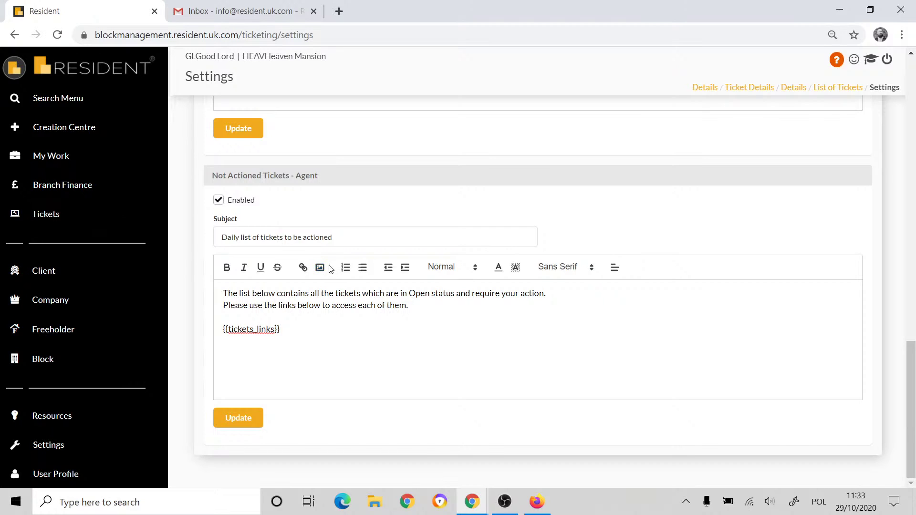
{"action": "scroll", "coordinate": [325, 265], "scroll_direction": "up", "scroll_amount": 1}
{"action": "scroll", "coordinate": [327, 266], "scroll_direction": "up", "scroll_amount": 3}
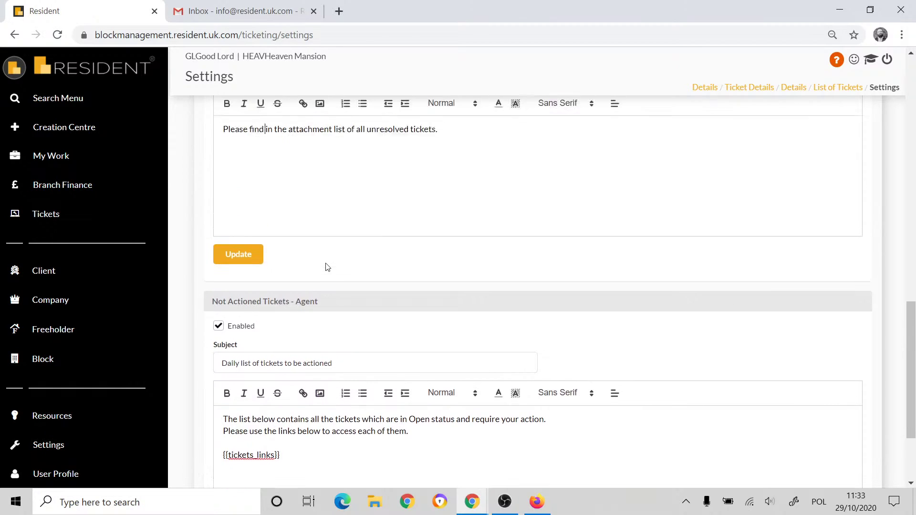
{"action": "scroll", "coordinate": [324, 264], "scroll_direction": "up", "scroll_amount": 7}
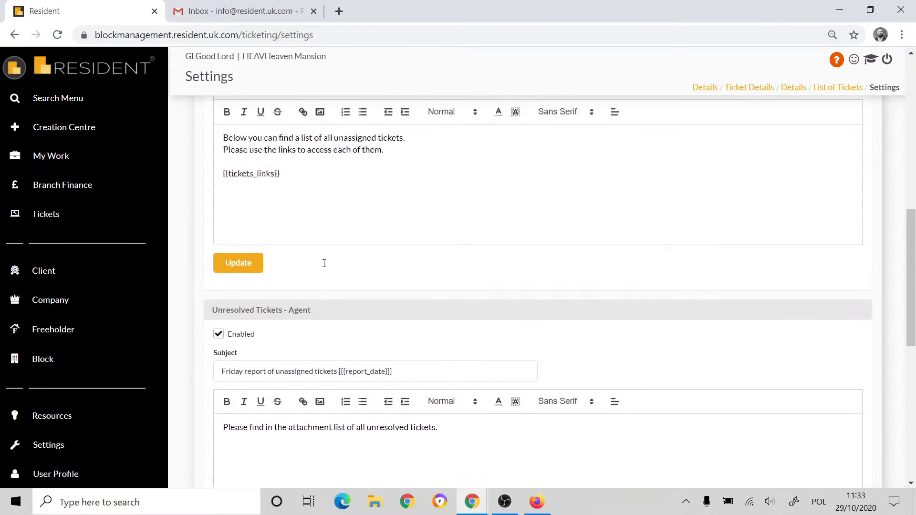
{"action": "scroll", "coordinate": [324, 264], "scroll_direction": "up", "scroll_amount": 2}
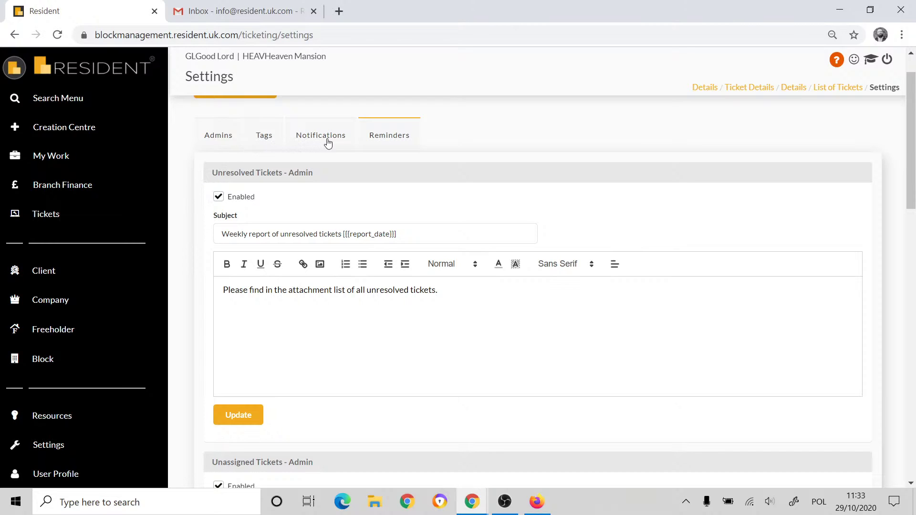
{"action": "scroll", "coordinate": [314, 199], "scroll_direction": "up", "scroll_amount": 1}
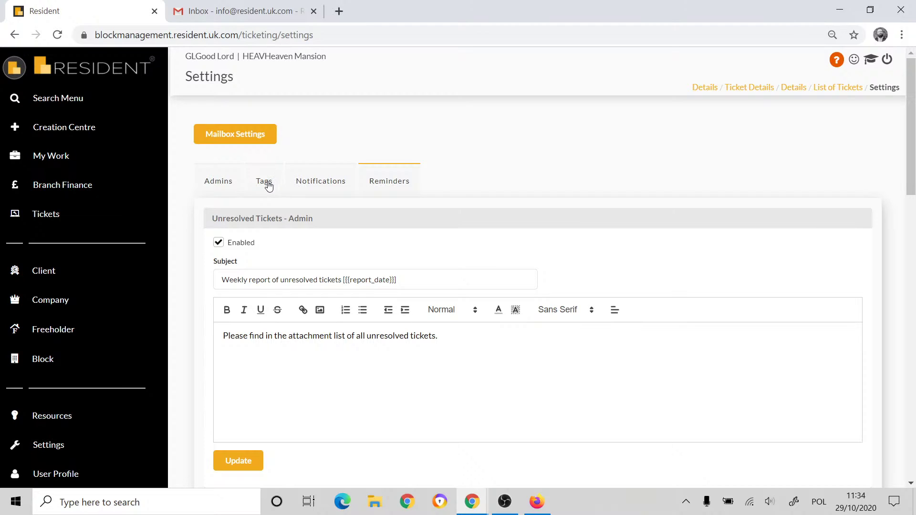
Show the ticketing admins in the settings and open the list of tickets.
{"action": "left_click", "coordinate": [229, 186]}
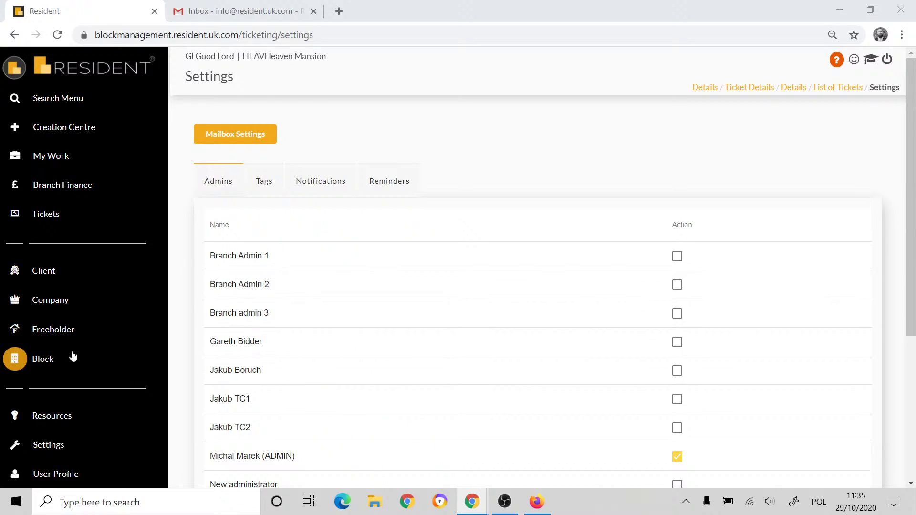
{"action": "left_click", "coordinate": [67, 213]}
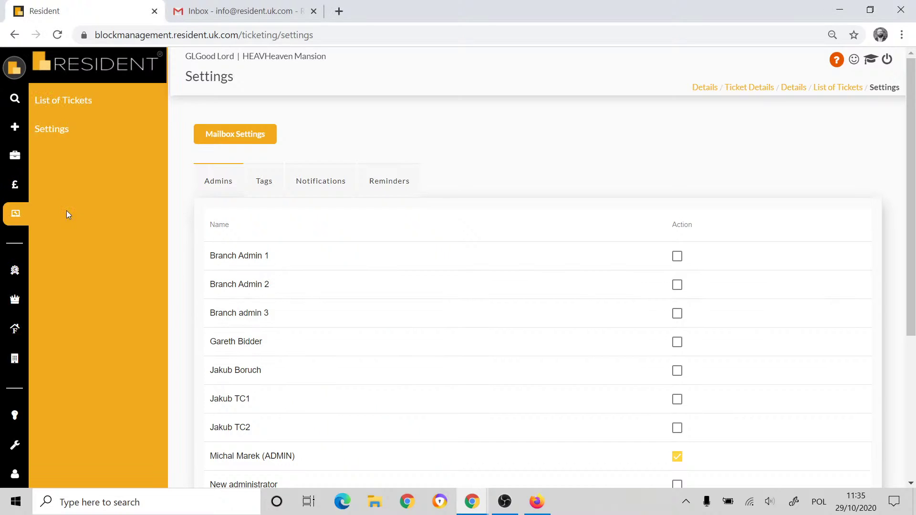
{"action": "left_click", "coordinate": [101, 102]}
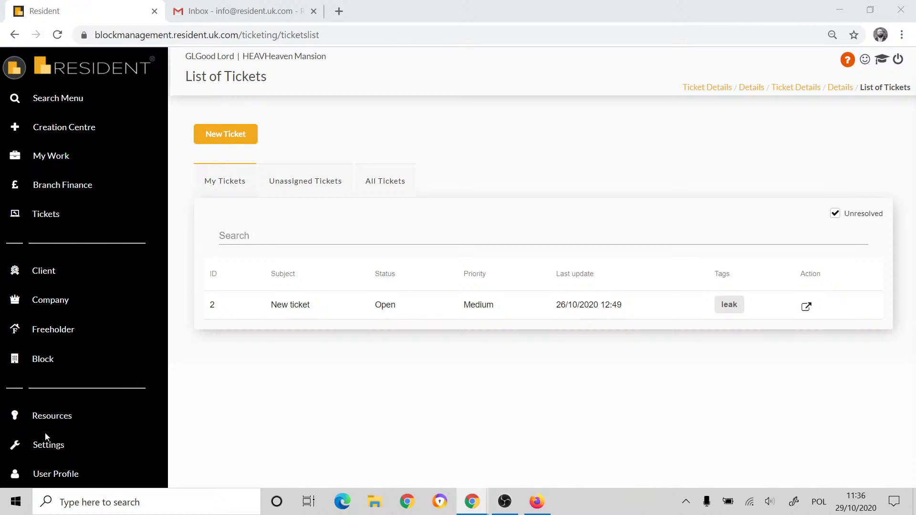
Open the block's contact users and download the Owners & Units mail merge extract.
{"action": "left_click", "coordinate": [35, 365]}
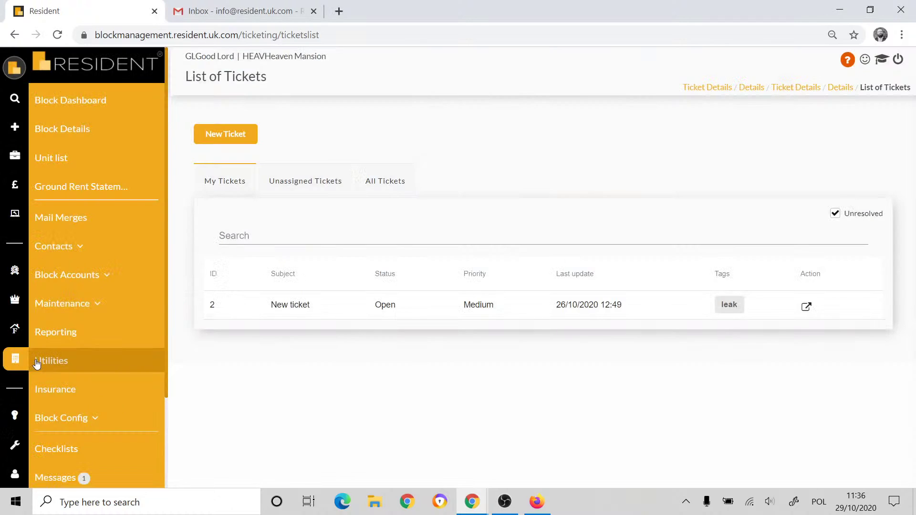
{"action": "left_click", "coordinate": [80, 247]}
{"action": "left_click", "coordinate": [74, 311]}
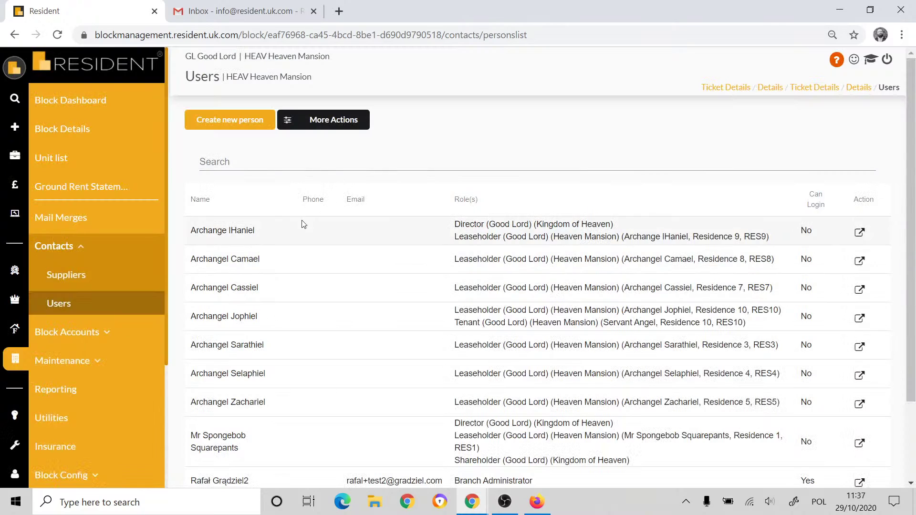
{"action": "left_click", "coordinate": [338, 128]}
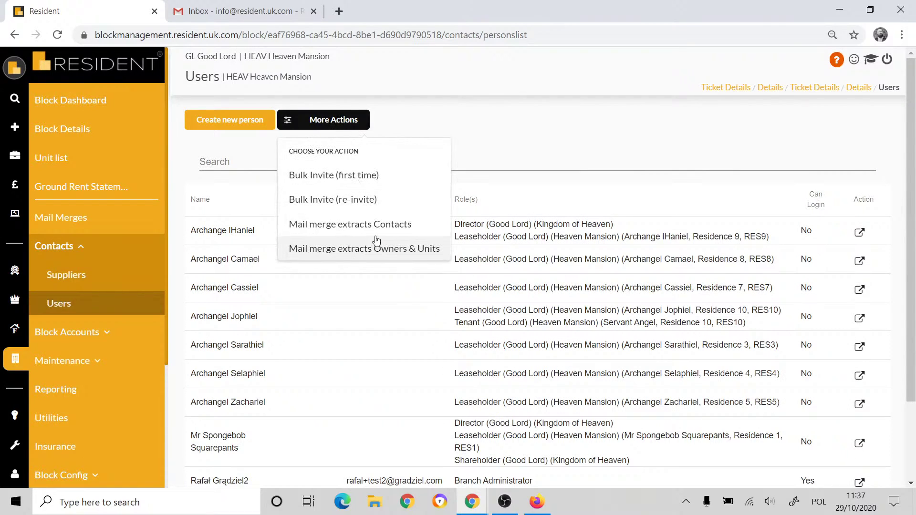
{"action": "left_click", "coordinate": [382, 248]}
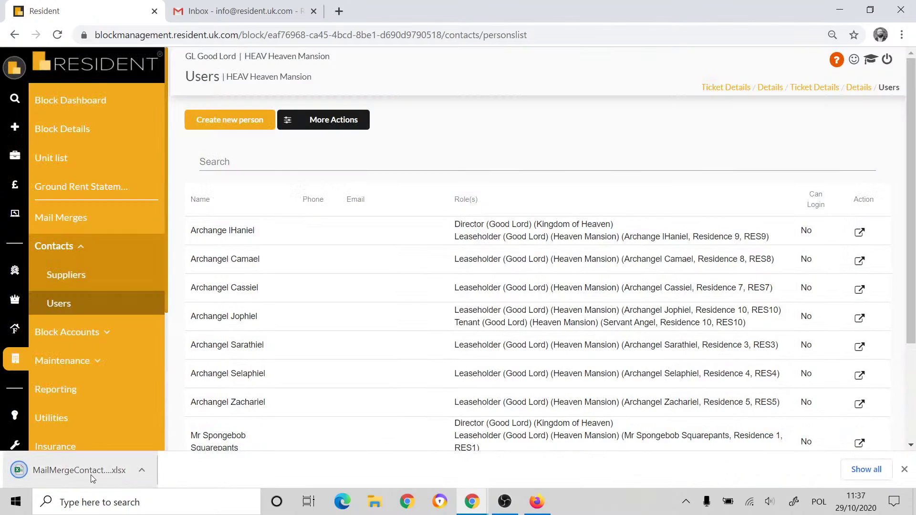
Try to open the downloaded mail merge extract directly from the browser in Excel, and close Excel.
{"action": "left_click", "coordinate": [91, 474]}
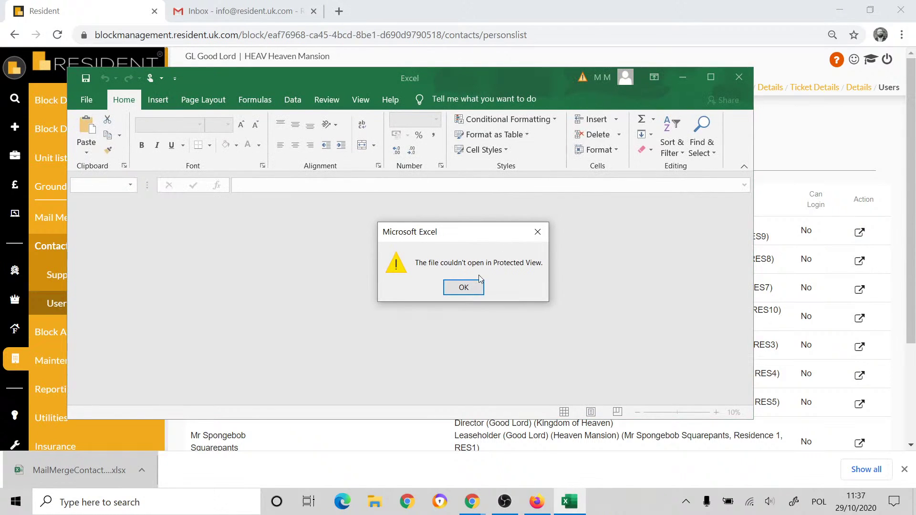
{"action": "left_click", "coordinate": [462, 287]}
{"action": "left_click", "coordinate": [735, 78]}
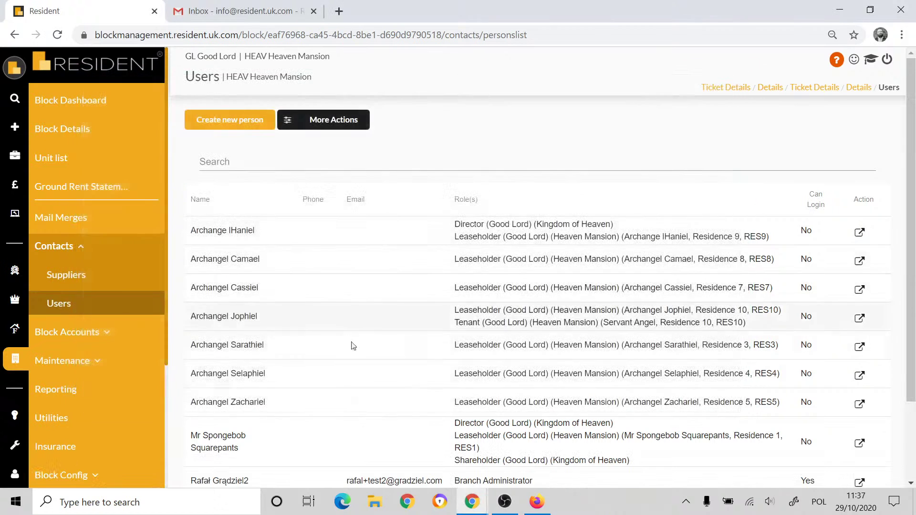
Open the MailMergeContactsAndUnitsExtract workbook from File Explorer, maximize it and enable editing.
{"action": "left_click", "coordinate": [383, 504]}
{"action": "left_click_drag", "start_coordinate": [554, 58], "coordinate": [4, 100]}
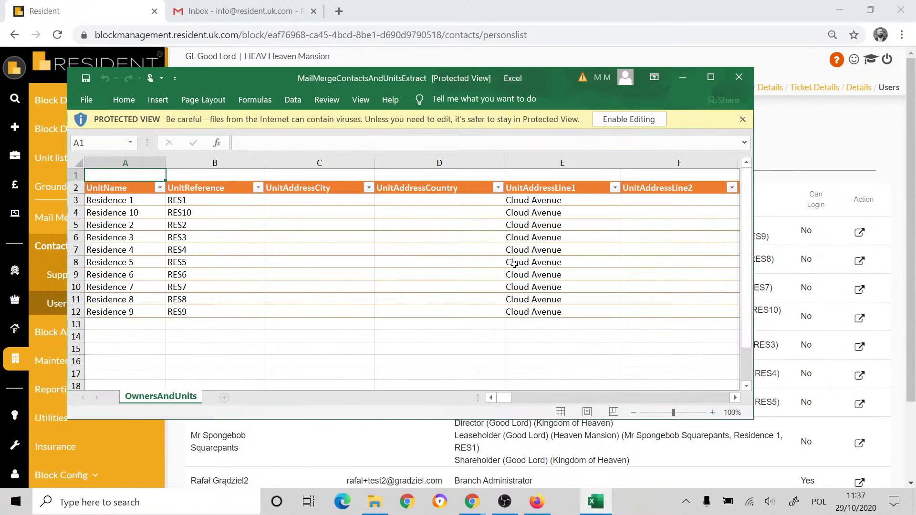
{"action": "left_click", "coordinate": [710, 78]}
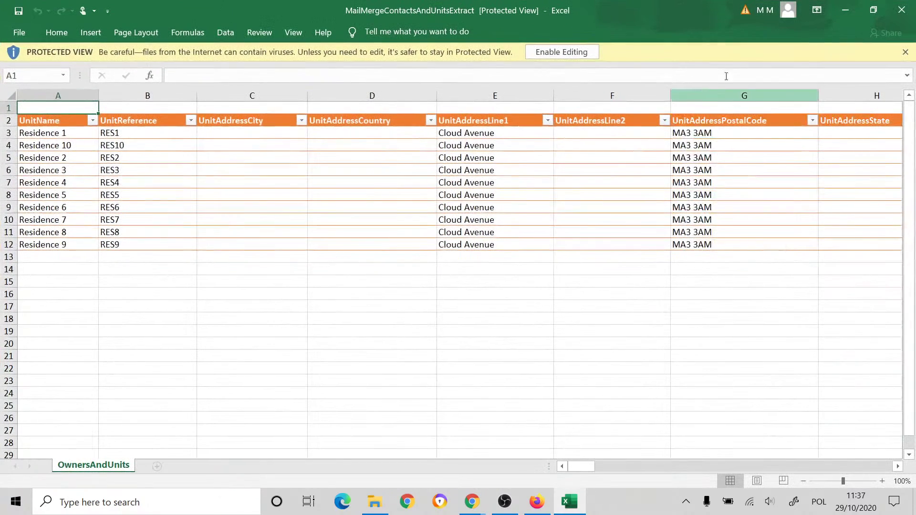
{"action": "left_click", "coordinate": [556, 53]}
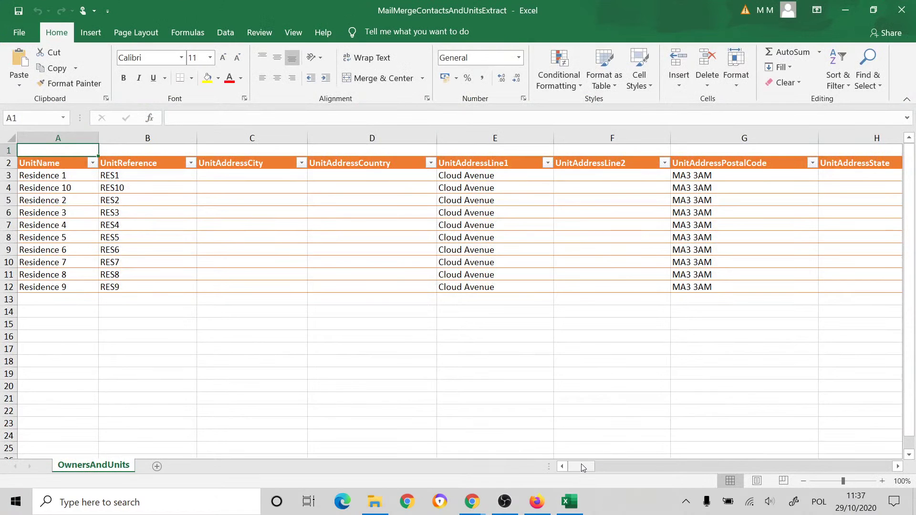
Examine the ContactPreferenceEmail, ContactPreferencePhone and ContactPreferencePost columns of the OwnersAndUnits sheet, selecting their entries.
{"action": "left_click_drag", "start_coordinate": [583, 468], "coordinate": [743, 477]}
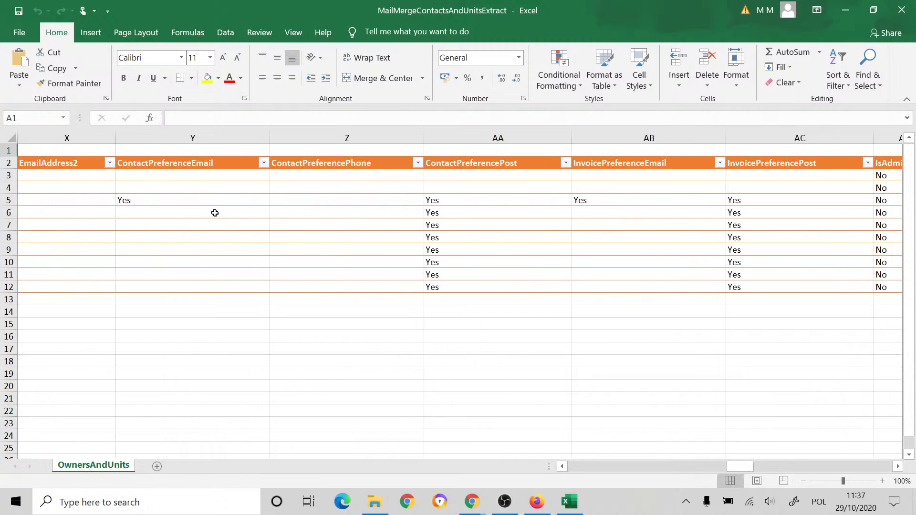
{"action": "left_click_drag", "start_coordinate": [162, 166], "coordinate": [180, 301]}
{"action": "left_click", "coordinate": [143, 205]}
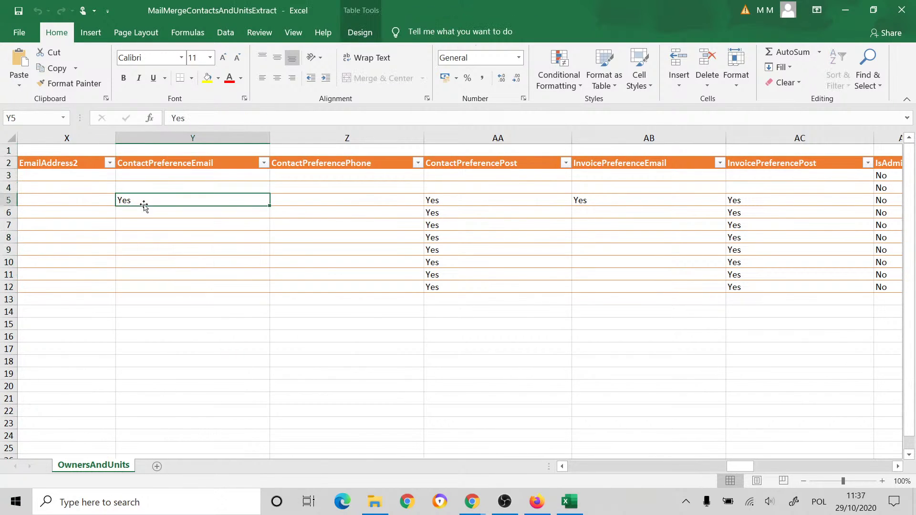
{"action": "left_click_drag", "start_coordinate": [352, 163], "coordinate": [377, 288]}
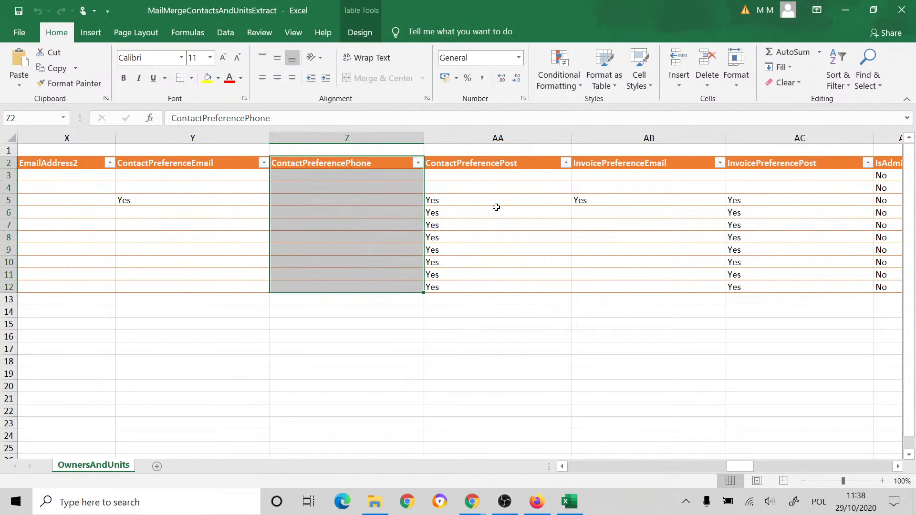
{"action": "left_click_drag", "start_coordinate": [487, 167], "coordinate": [499, 286]}
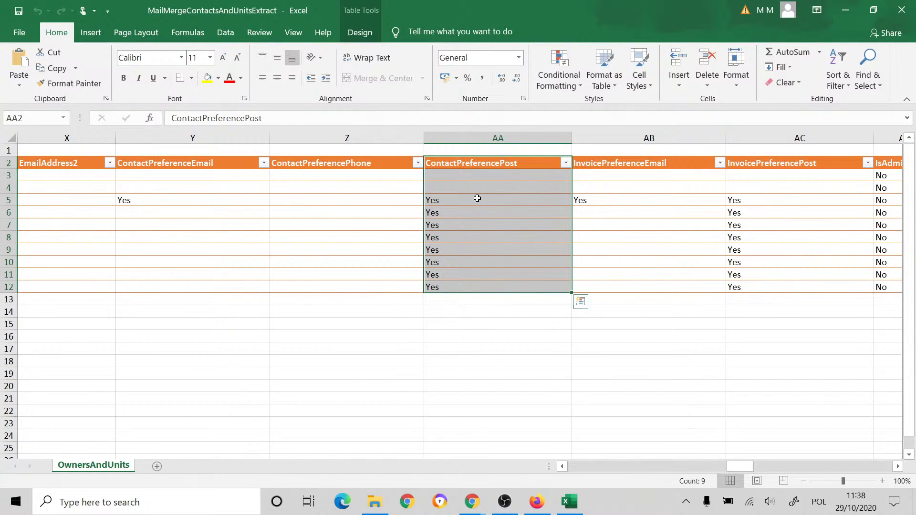
Examine the InvoicePreferenceEmail and InvoicePreferencePost columns, comparing the email preferences for contact and invoice in row 5.
{"action": "left_click_drag", "start_coordinate": [621, 165], "coordinate": [629, 285]}
{"action": "left_click_drag", "start_coordinate": [761, 164], "coordinate": [779, 288]}
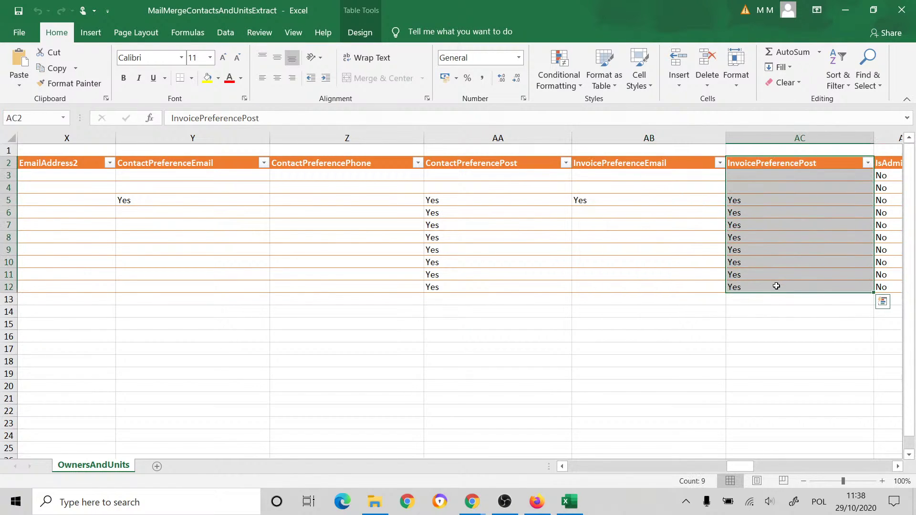
{"action": "left_click", "coordinate": [203, 197]}
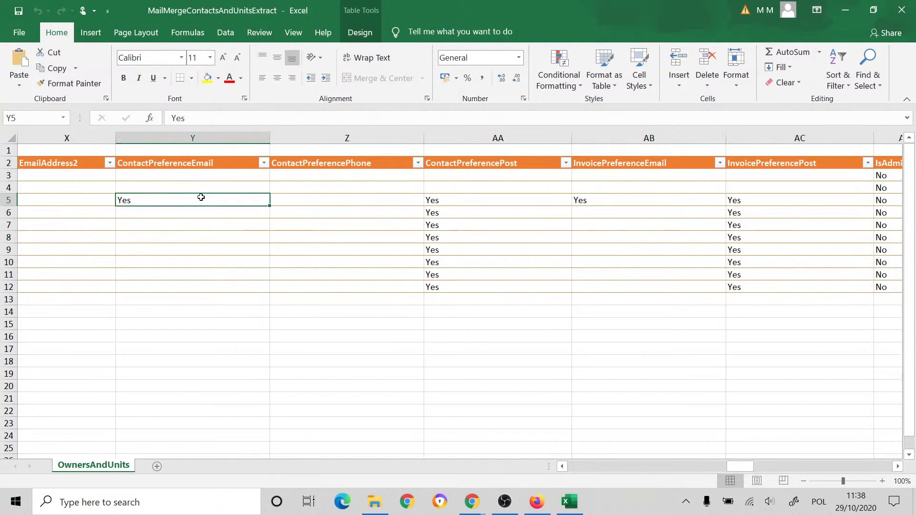
{"action": "left_click", "coordinate": [614, 203]}
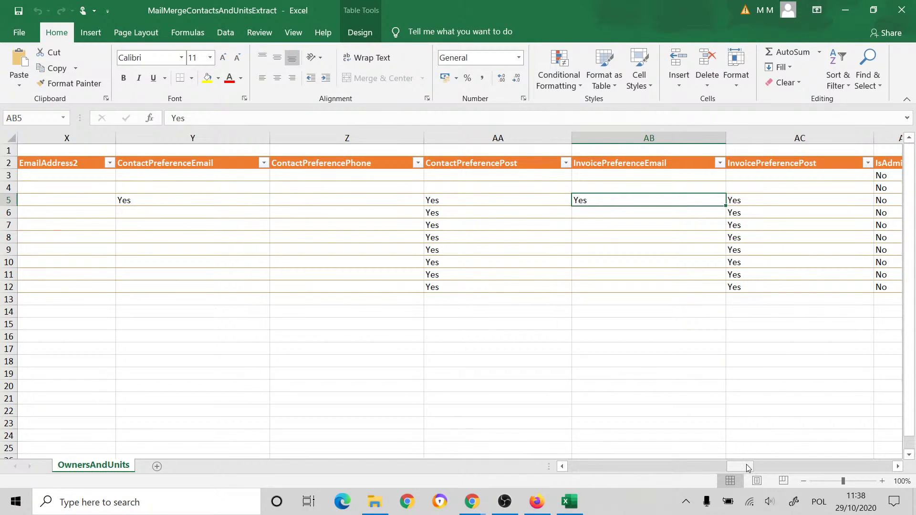
Examine the BlockPropertyManagerName entries in rows 3 to 12 and close the workbook.
{"action": "left_click_drag", "start_coordinate": [749, 467], "coordinate": [804, 480]}
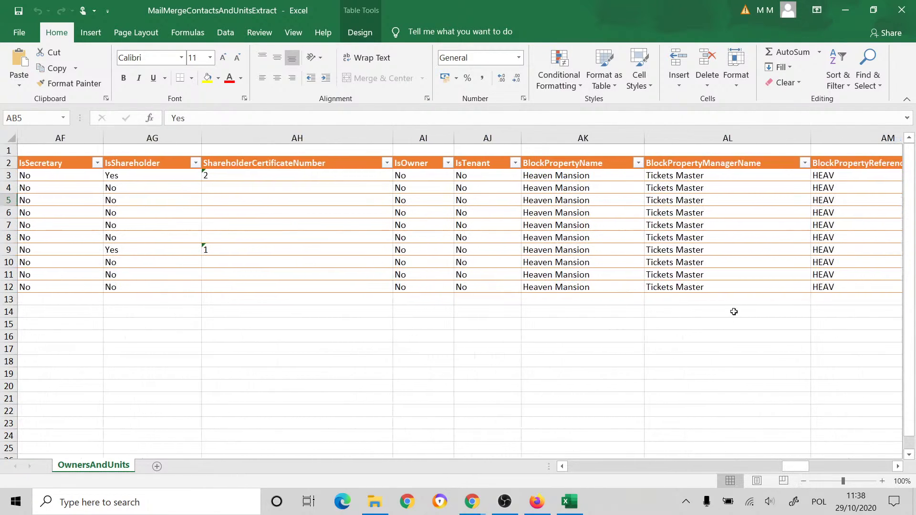
{"action": "left_click_drag", "start_coordinate": [677, 177], "coordinate": [697, 285]}
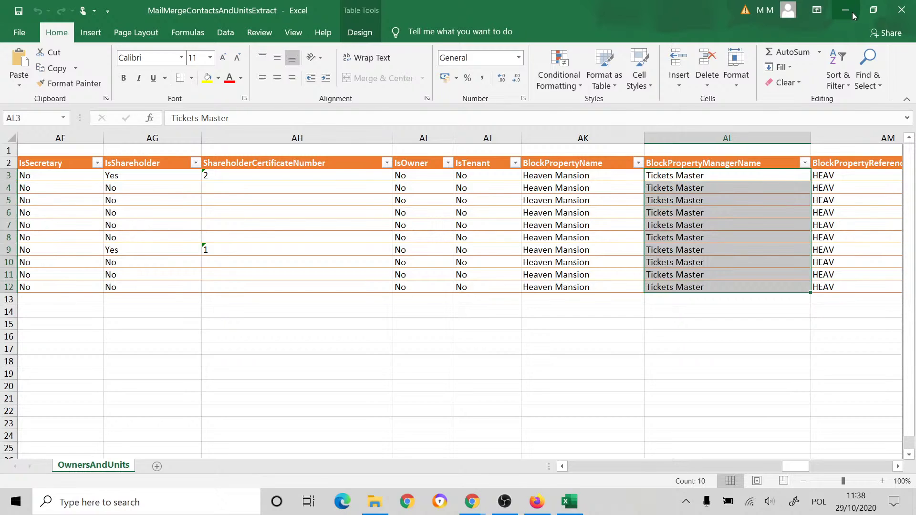
{"action": "left_click", "coordinate": [901, 15]}
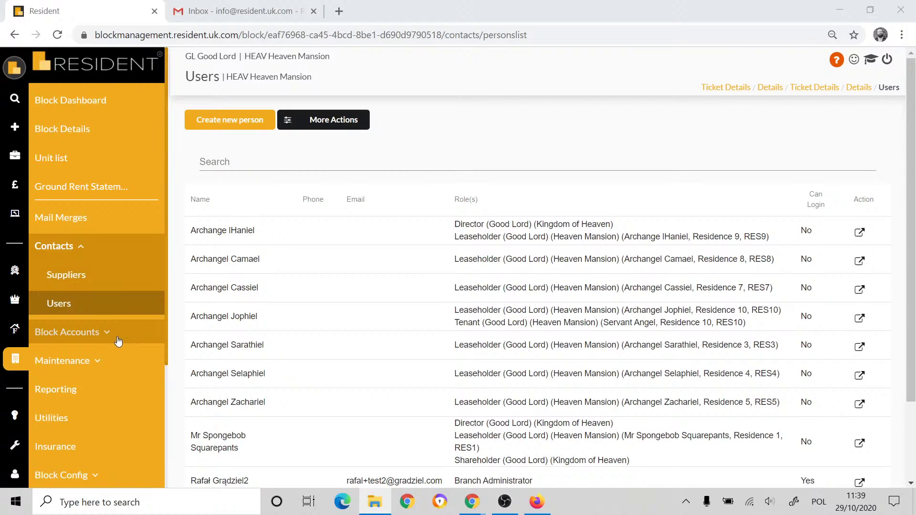
Open the Heaven Mansion block's supplier invoices under Maintenance and look through the pending ones.
{"action": "left_click", "coordinate": [94, 364]}
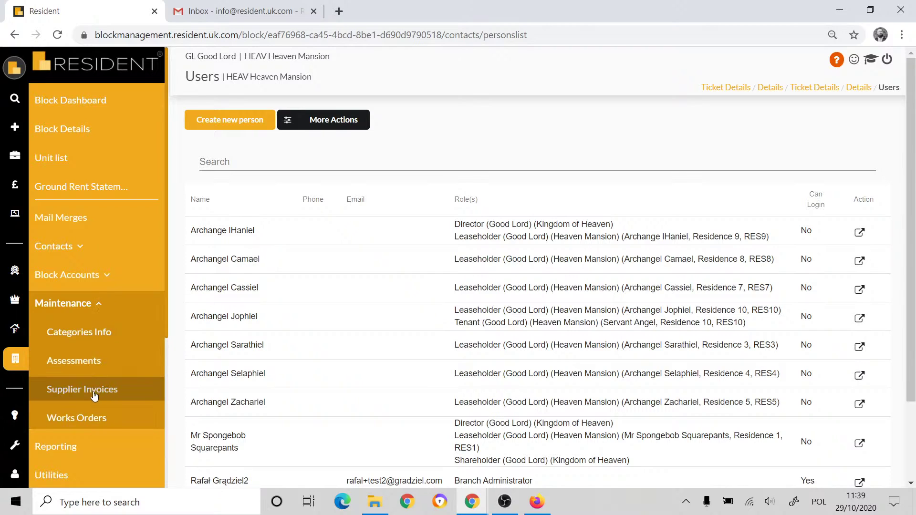
{"action": "left_click", "coordinate": [76, 393]}
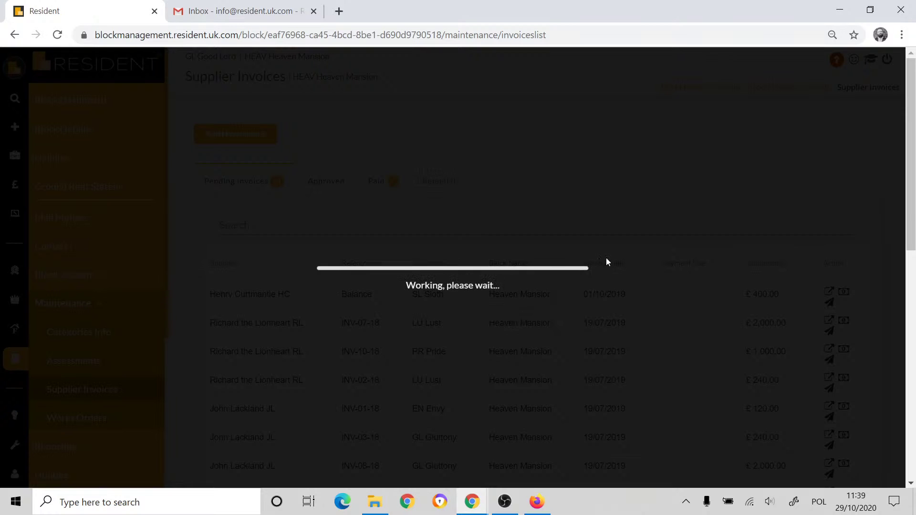
{"action": "scroll", "coordinate": [630, 307], "scroll_direction": "down", "scroll_amount": 3}
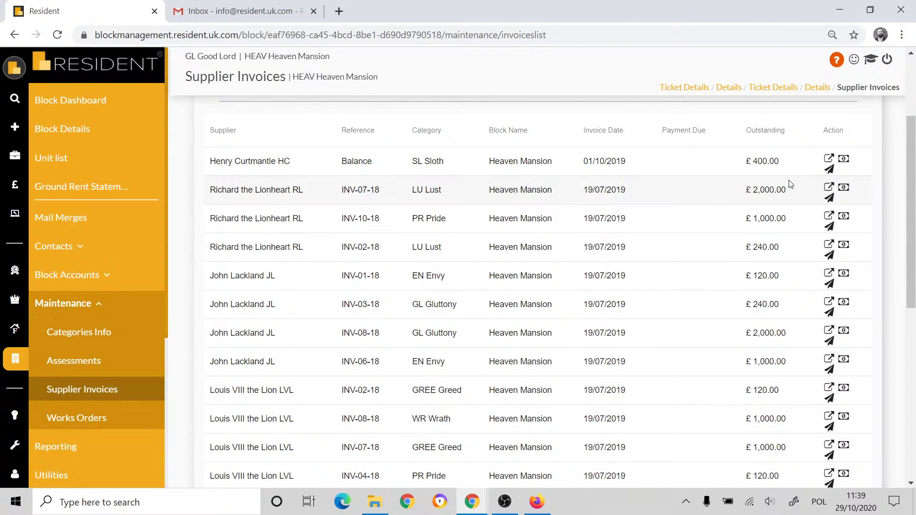
{"action": "scroll", "coordinate": [796, 232], "scroll_direction": "up", "scroll_amount": 2}
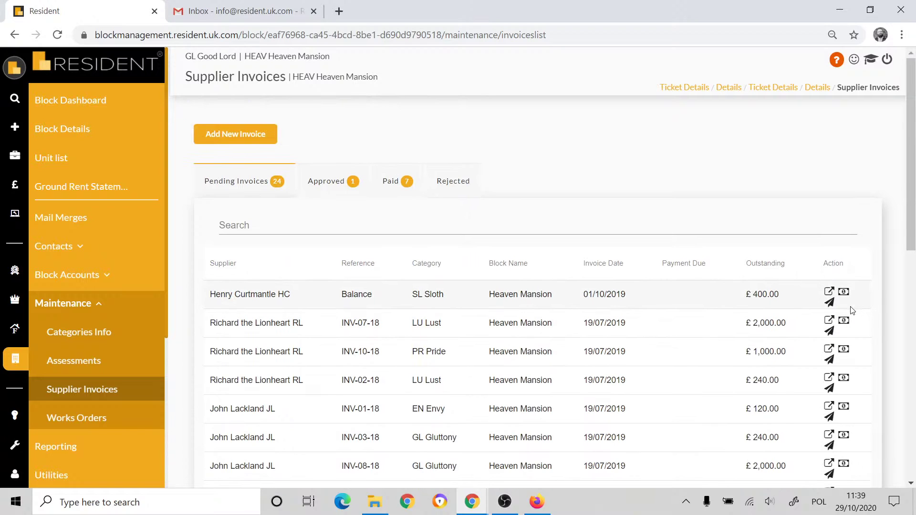
{"action": "scroll", "coordinate": [852, 310], "scroll_direction": "down", "scroll_amount": 1}
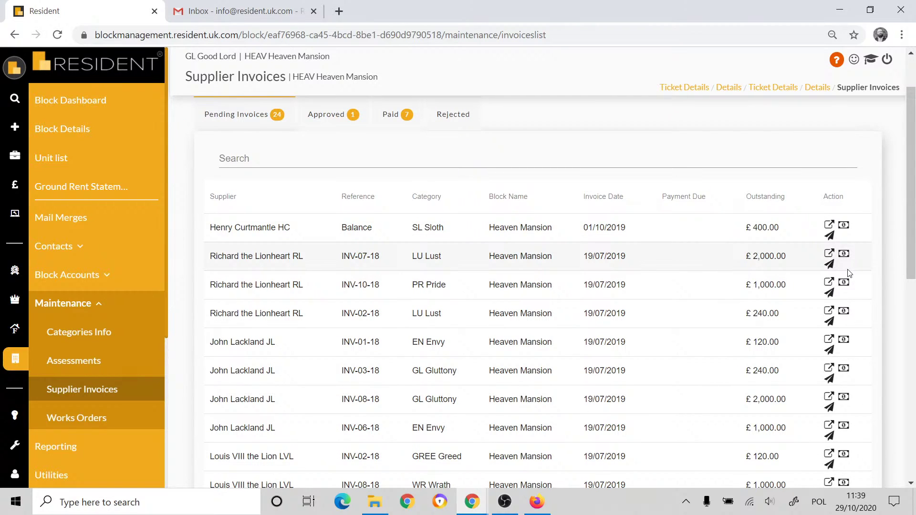
View the pending Balance invoice dated 01/10/2019 and its available status actions, leaving it each time without updating.
{"action": "left_click", "coordinate": [829, 224]}
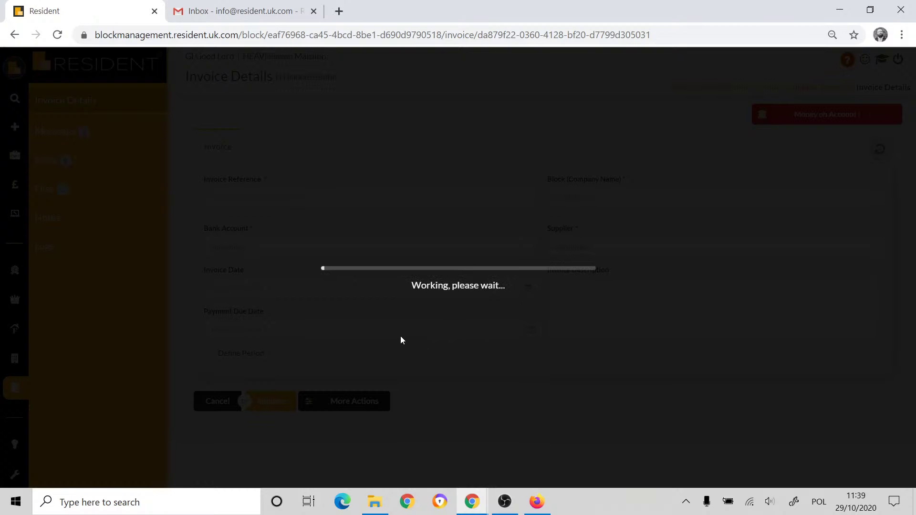
{"action": "scroll", "coordinate": [399, 336], "scroll_direction": "down", "scroll_amount": 5}
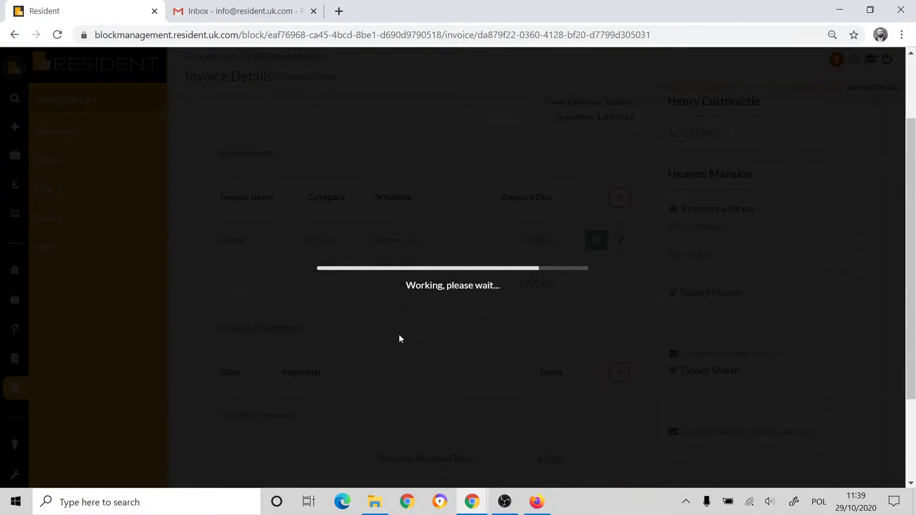
{"action": "left_click", "coordinate": [348, 442]}
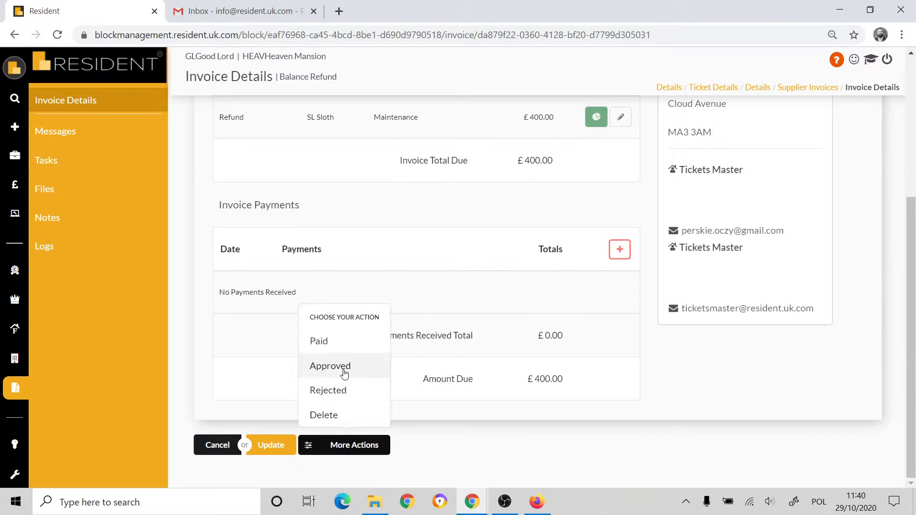
{"action": "left_click", "coordinate": [215, 448]}
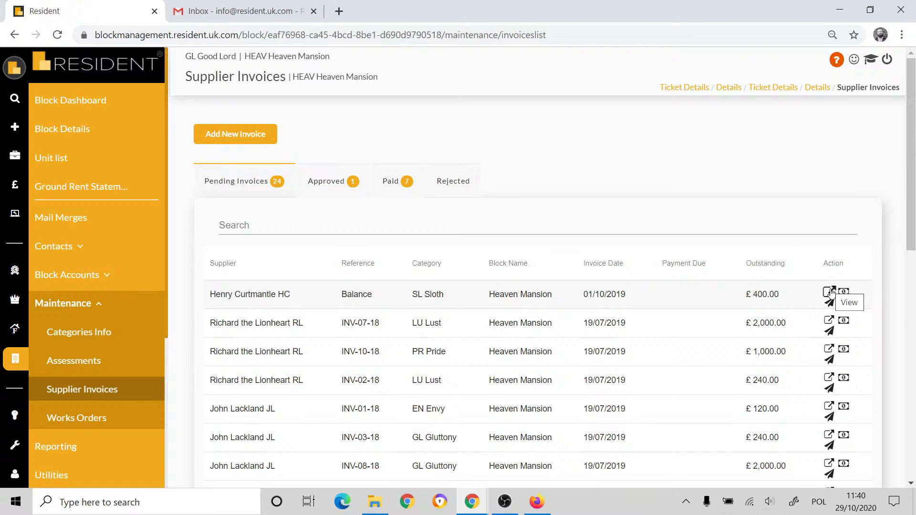
{"action": "left_click", "coordinate": [831, 293]}
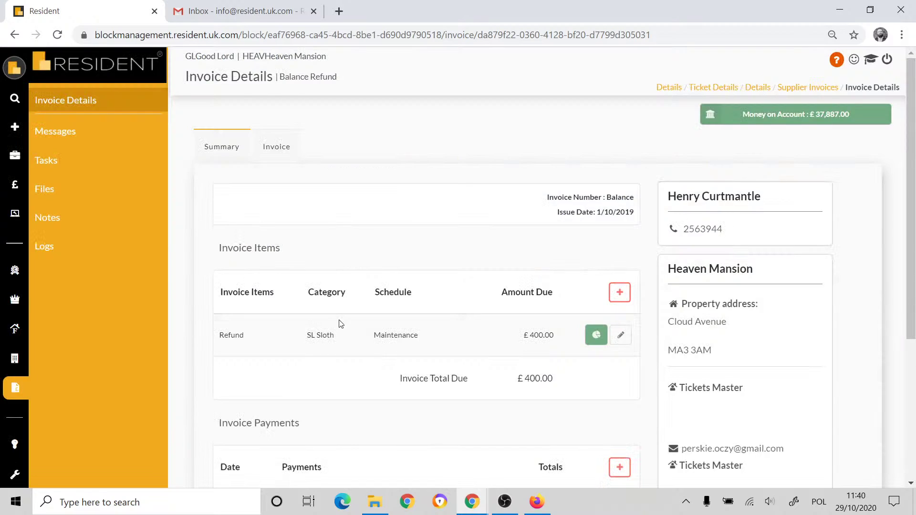
{"action": "scroll", "coordinate": [337, 323], "scroll_direction": "down", "scroll_amount": 5}
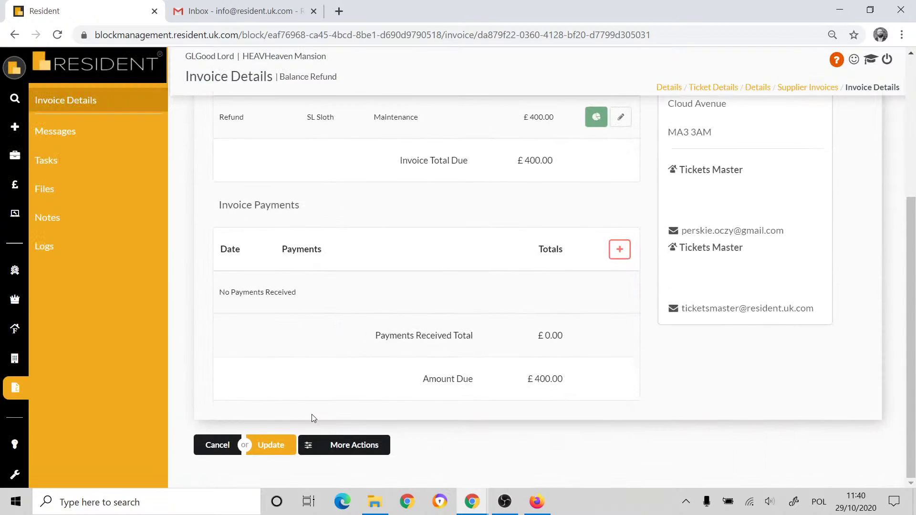
{"action": "left_click", "coordinate": [216, 446]}
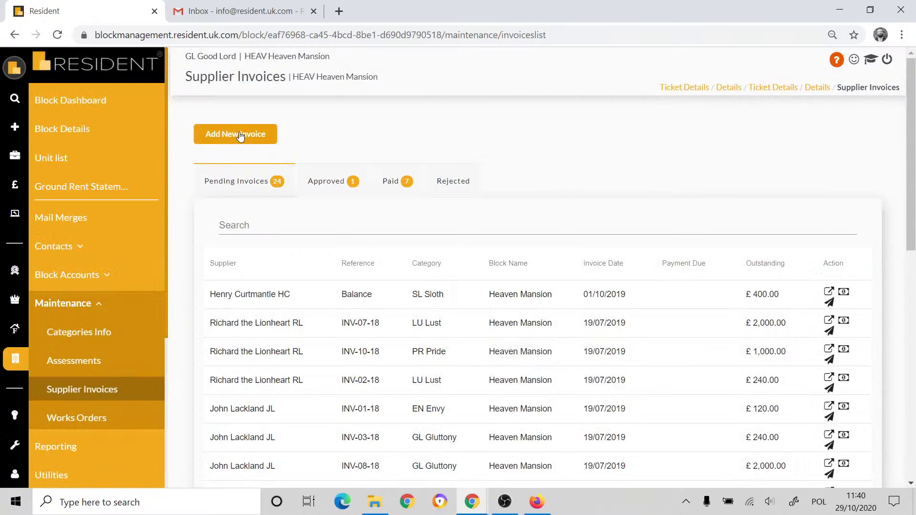
Open a new supplier invoice form, review its fields, items and attachments areas, and return to the supplier invoices list.
{"action": "left_click", "coordinate": [241, 136]}
{"action": "left_click", "coordinate": [240, 135]}
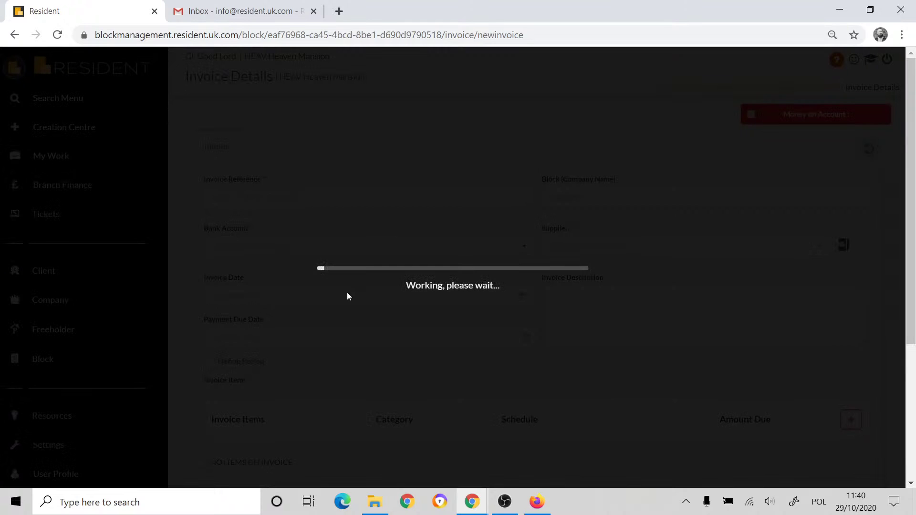
{"action": "scroll", "coordinate": [347, 301], "scroll_direction": "down", "scroll_amount": 4}
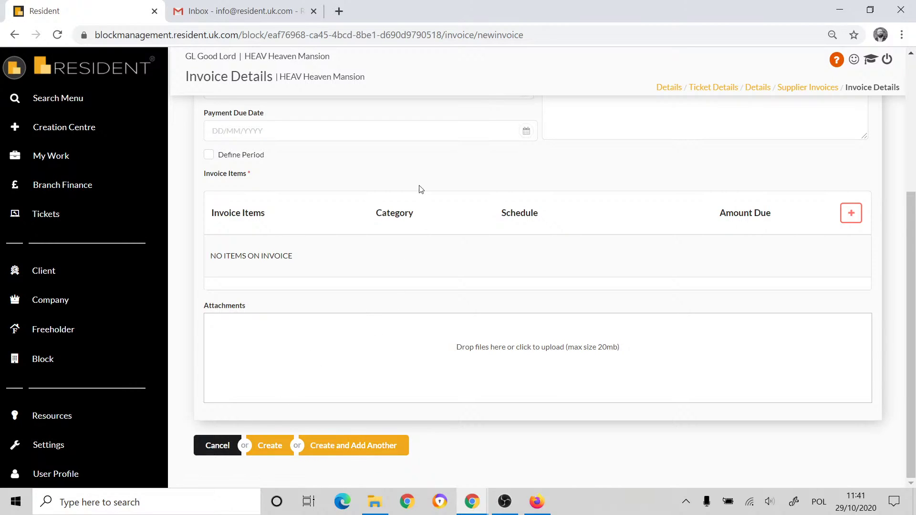
{"action": "scroll", "coordinate": [474, 273], "scroll_direction": "up", "scroll_amount": 4}
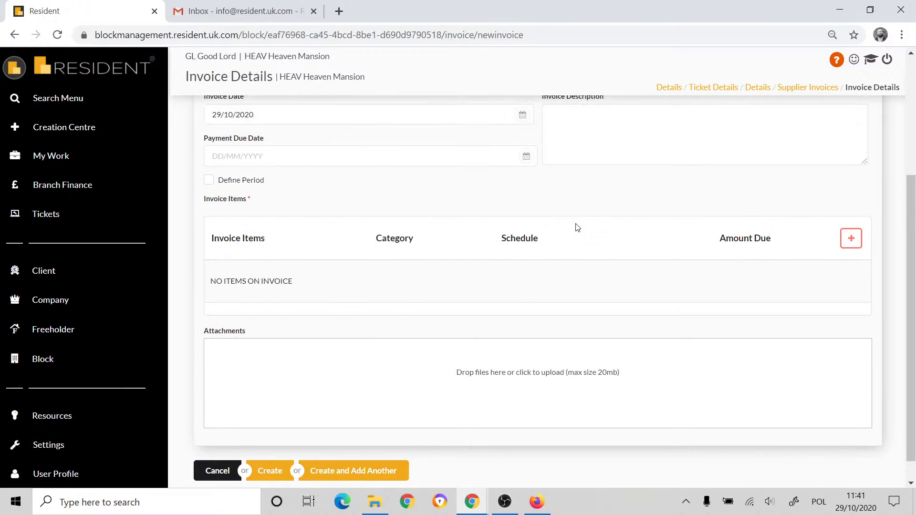
{"action": "scroll", "coordinate": [402, 421], "scroll_direction": "down", "scroll_amount": 4}
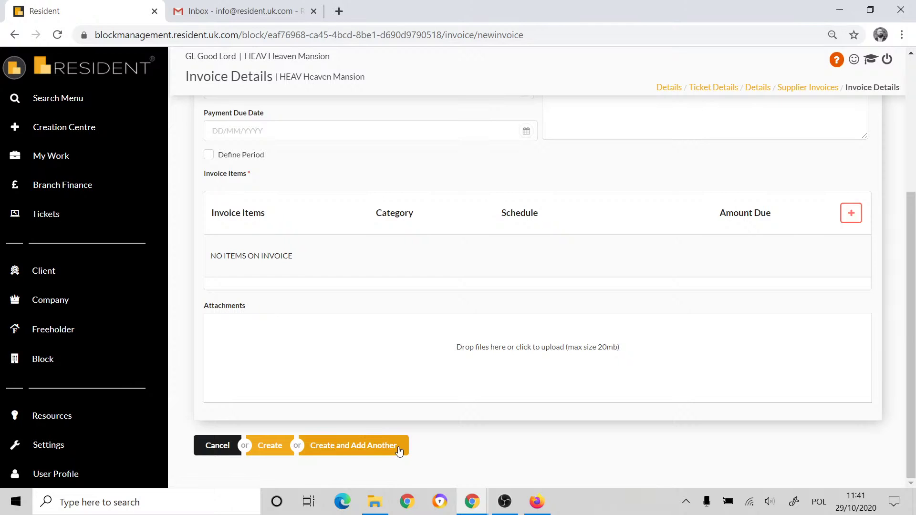
{"action": "scroll", "coordinate": [527, 338], "scroll_direction": "up", "scroll_amount": 5}
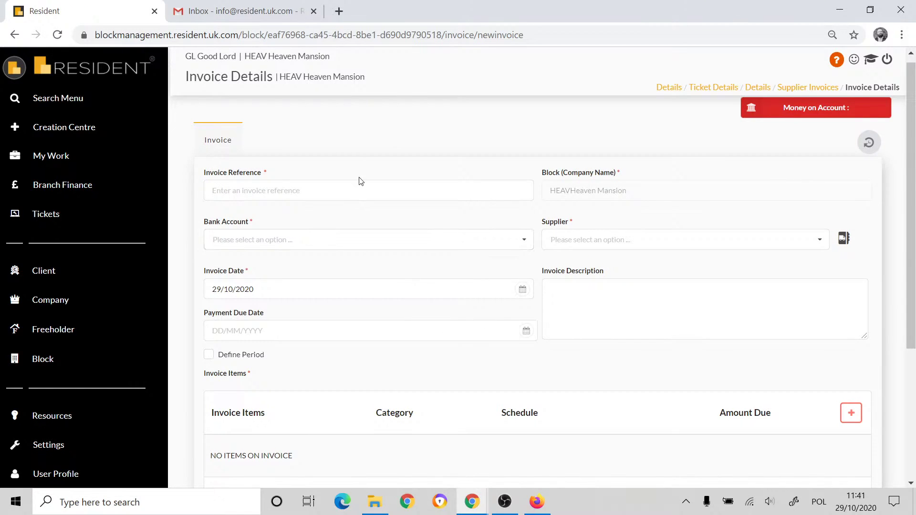
{"action": "left_click", "coordinate": [815, 89]}
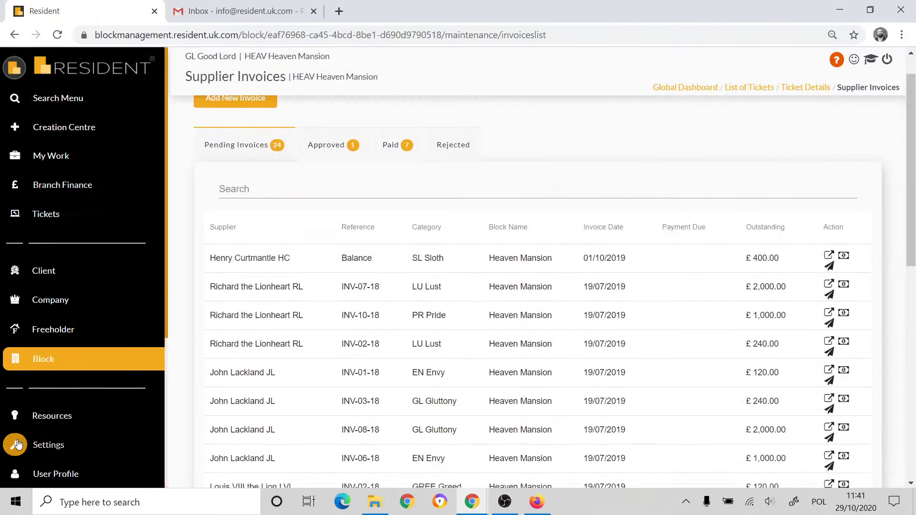
Open the list of roles in the settings and view the Branch Administrator role's configuration.
{"action": "scroll", "coordinate": [517, 327], "scroll_direction": "down", "scroll_amount": 3}
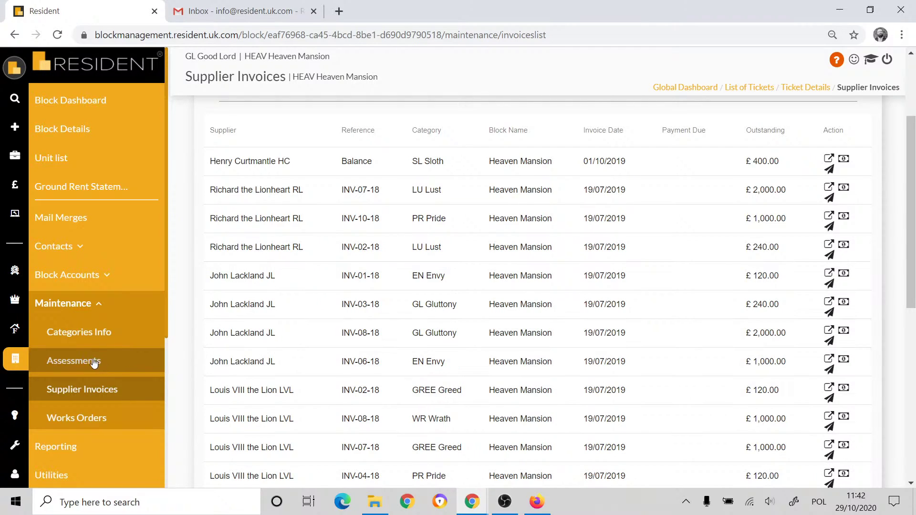
{"action": "mouse_move", "coordinate": [21, 462]}
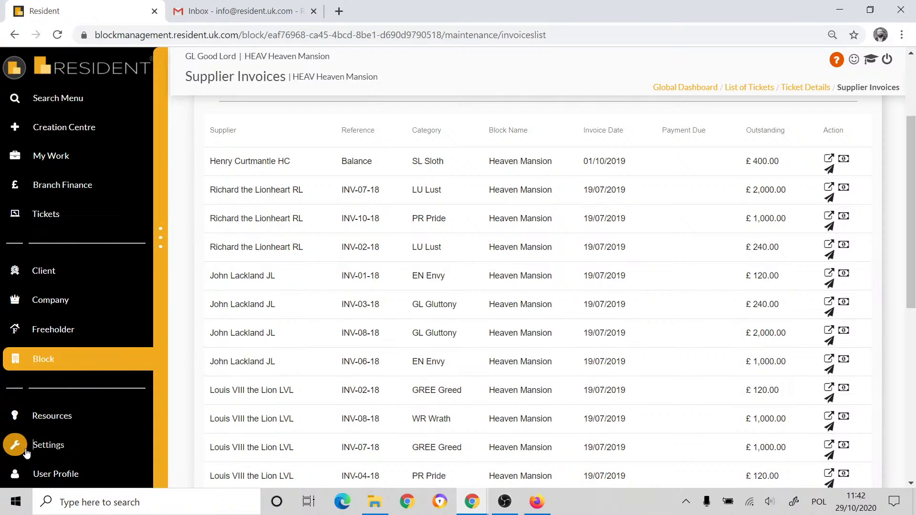
{"action": "left_click", "coordinate": [28, 451]}
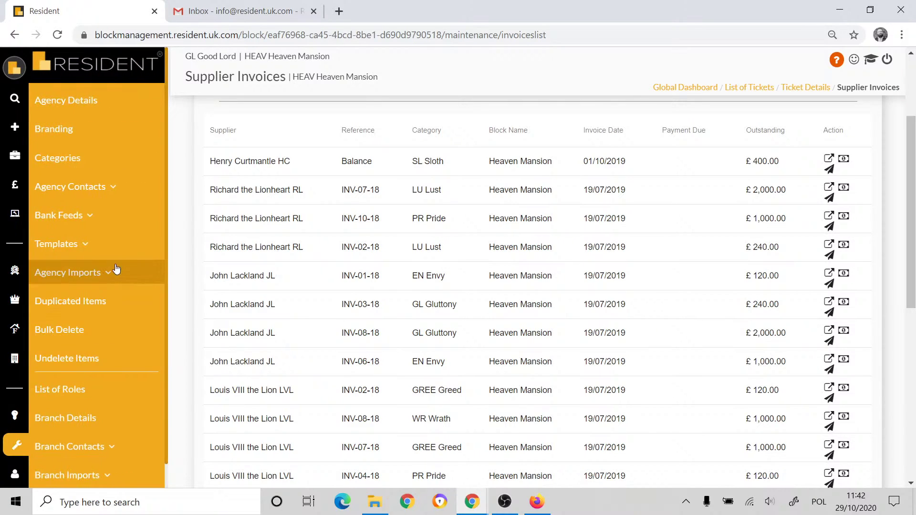
{"action": "left_click", "coordinate": [70, 394]}
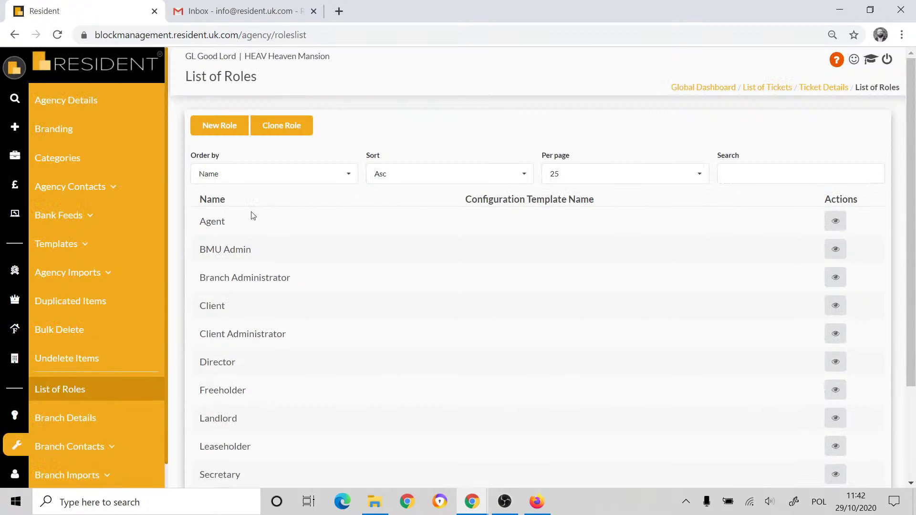
{"action": "left_click", "coordinate": [280, 176]}
{"action": "left_click", "coordinate": [352, 150]}
{"action": "left_click", "coordinate": [833, 277]}
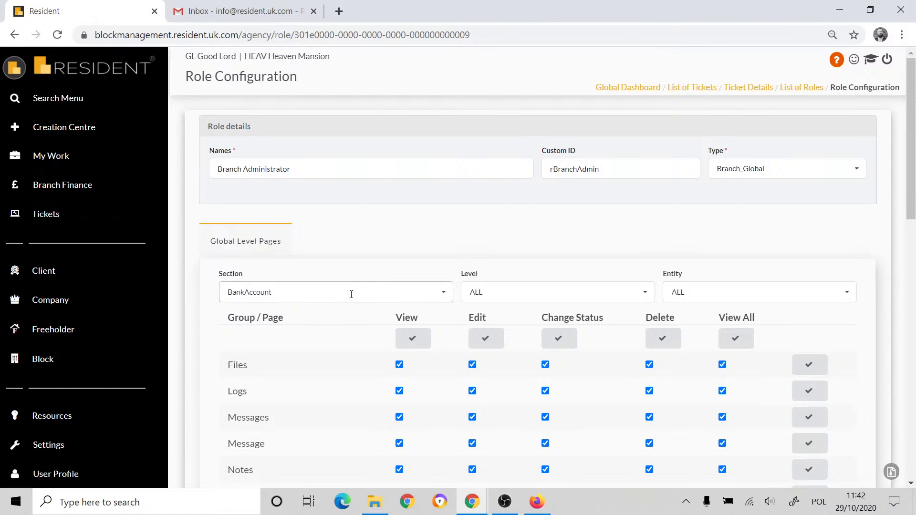
Show the role's Block section permissions, highlight the Supplier Invoices row, and leave for the global dashboard.
{"action": "left_click", "coordinate": [314, 289]}
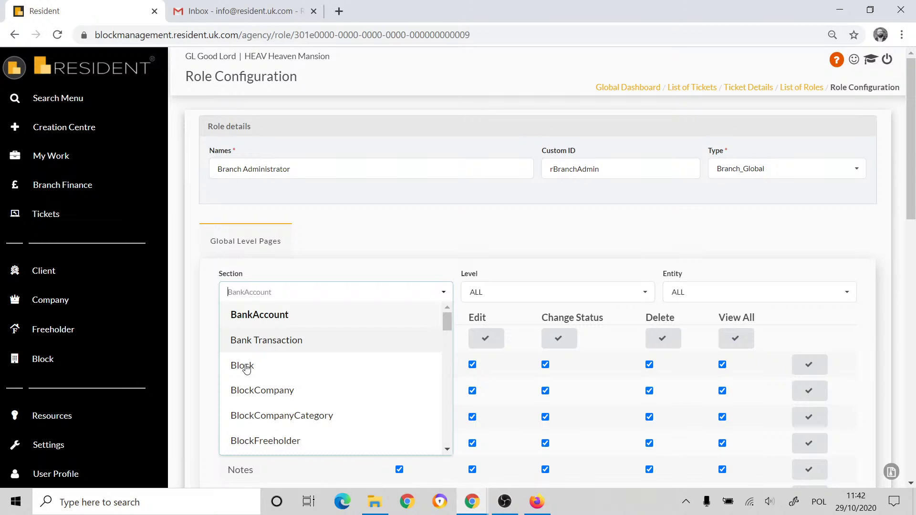
{"action": "left_click", "coordinate": [252, 366]}
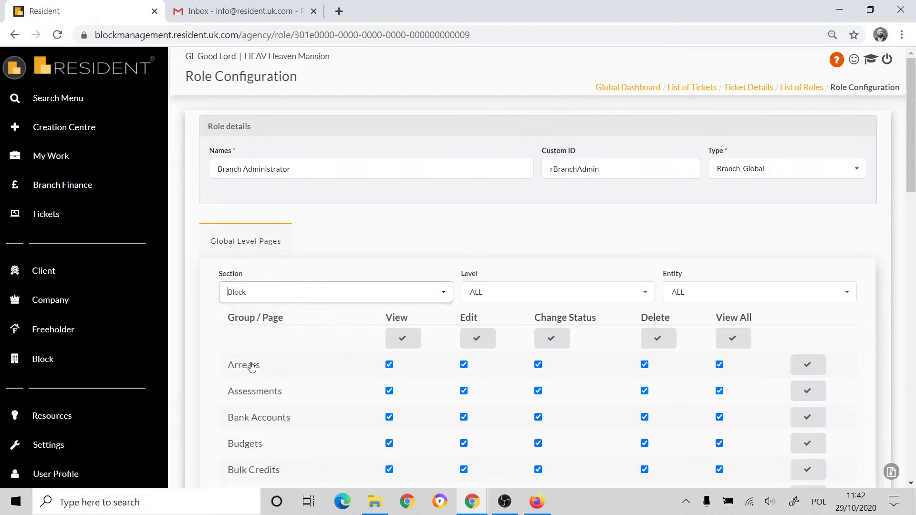
{"action": "scroll", "coordinate": [326, 340], "scroll_direction": "down", "scroll_amount": 1}
{"action": "scroll", "coordinate": [326, 340], "scroll_direction": "down", "scroll_amount": 10}
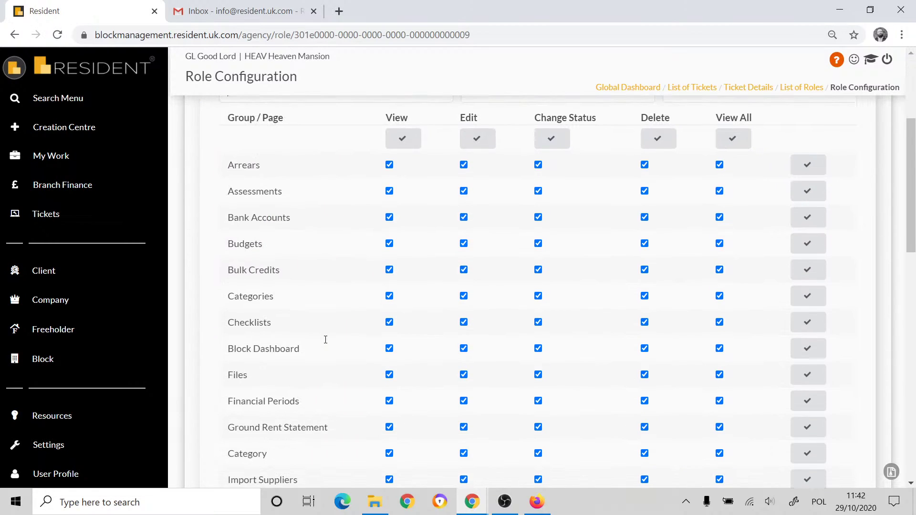
{"action": "scroll", "coordinate": [279, 345], "scroll_direction": "down", "scroll_amount": 3}
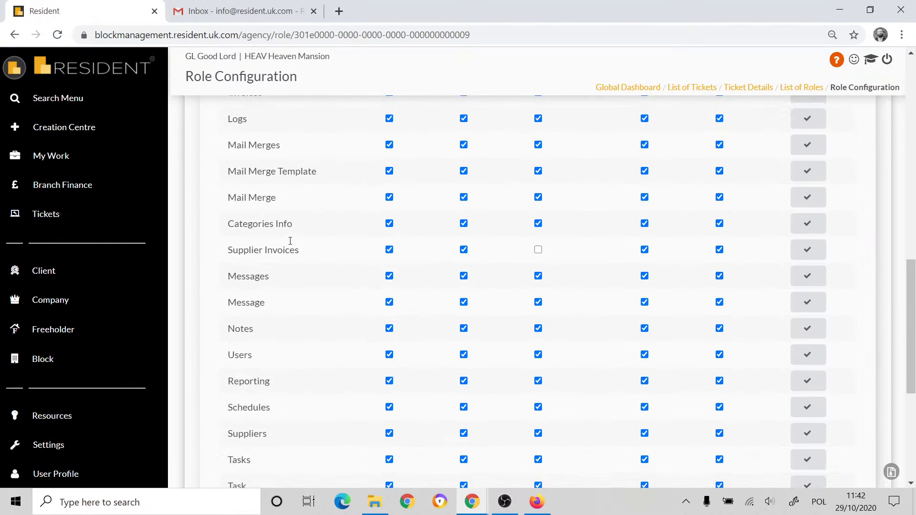
{"action": "triple_click", "coordinate": [313, 254]}
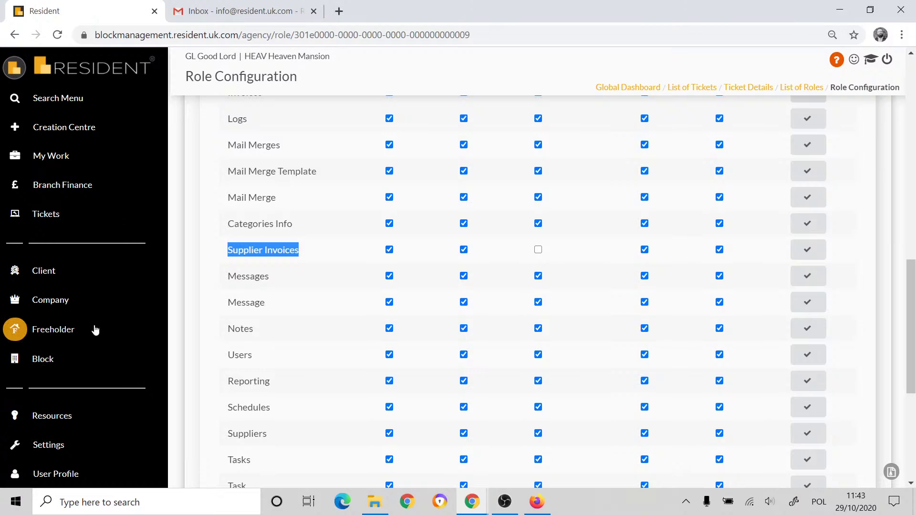
{"action": "left_click", "coordinate": [69, 69]}
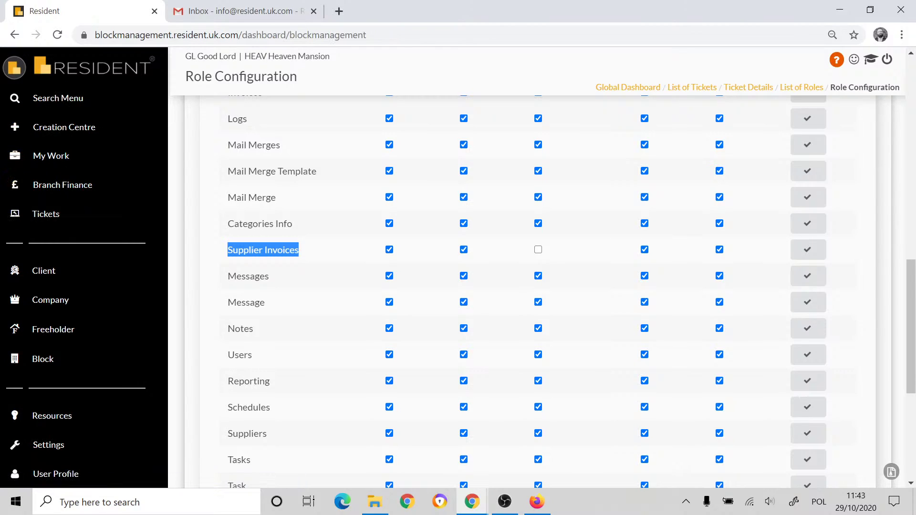